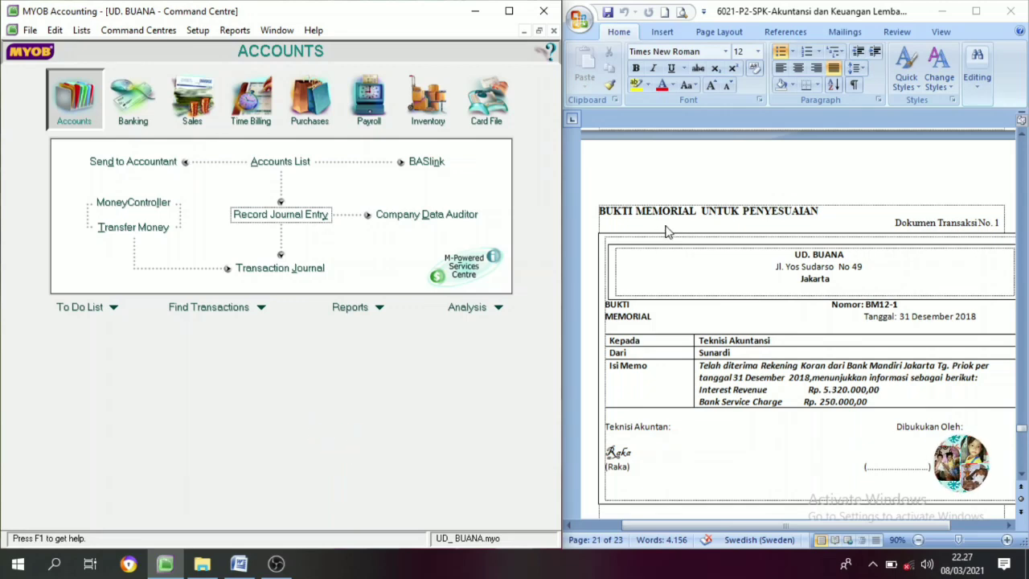
Step: Start a general journal entry and set its journal number to BM12-1, copied from memorial document No. 1
{"action": "scroll", "coordinate": [822, 223], "scroll_direction": "up", "scroll_amount": 3}
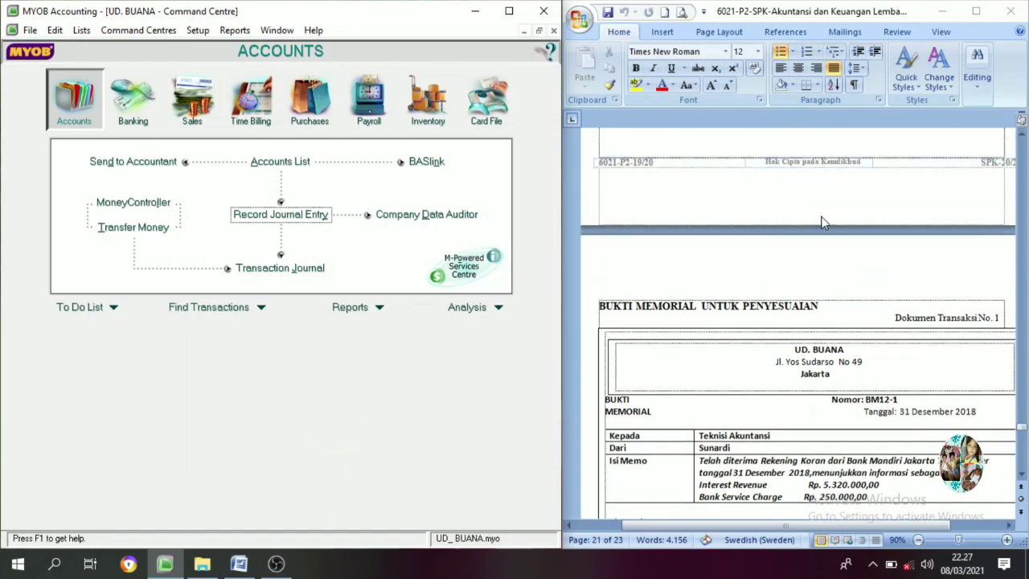
{"action": "scroll", "coordinate": [822, 225], "scroll_direction": "down", "scroll_amount": 3}
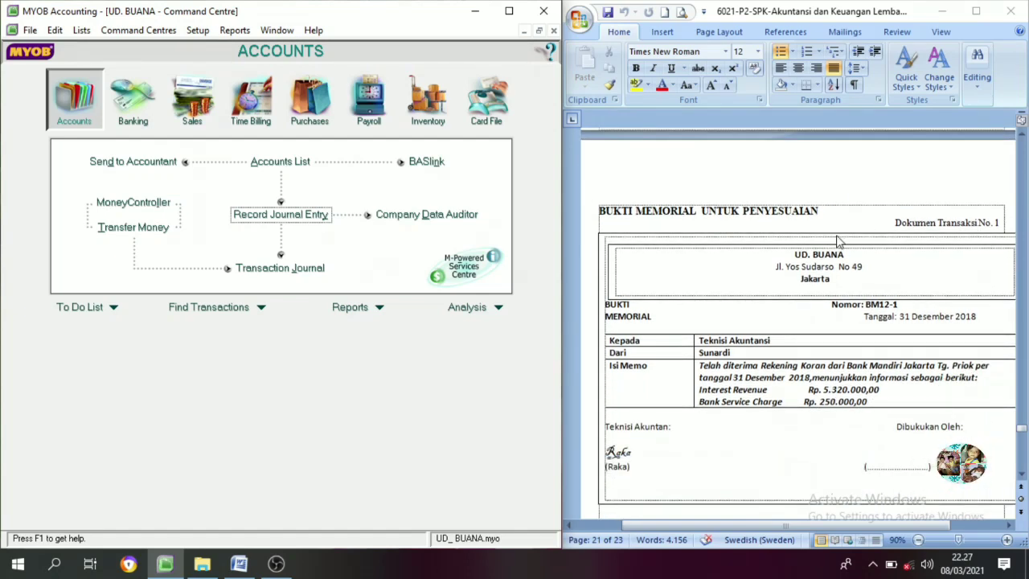
{"action": "scroll", "coordinate": [750, 358], "scroll_direction": "down", "scroll_amount": 2}
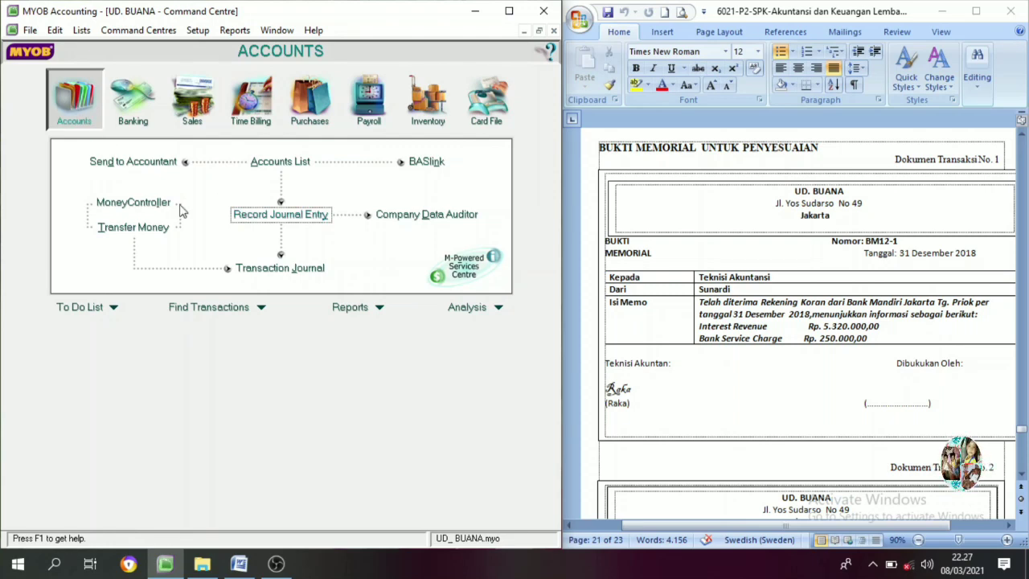
{"action": "left_click", "coordinate": [262, 215]}
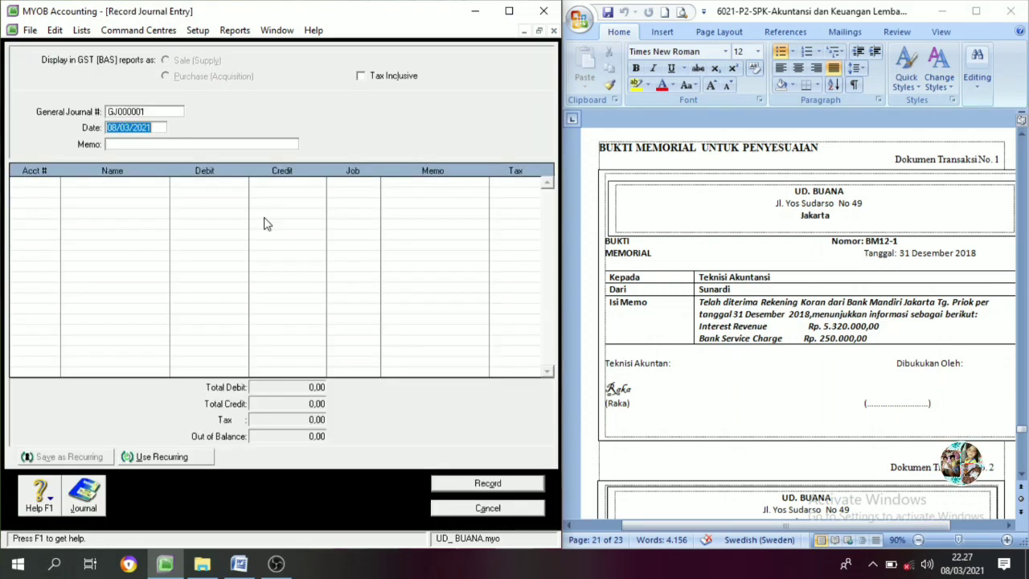
{"action": "left_click", "coordinate": [146, 113]}
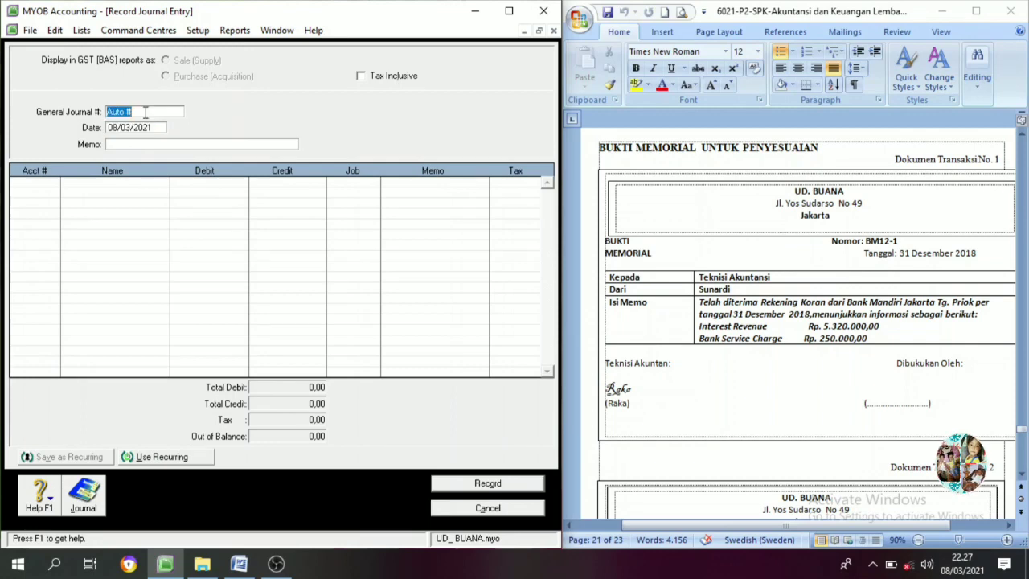
{"action": "left_click", "coordinate": [897, 242]}
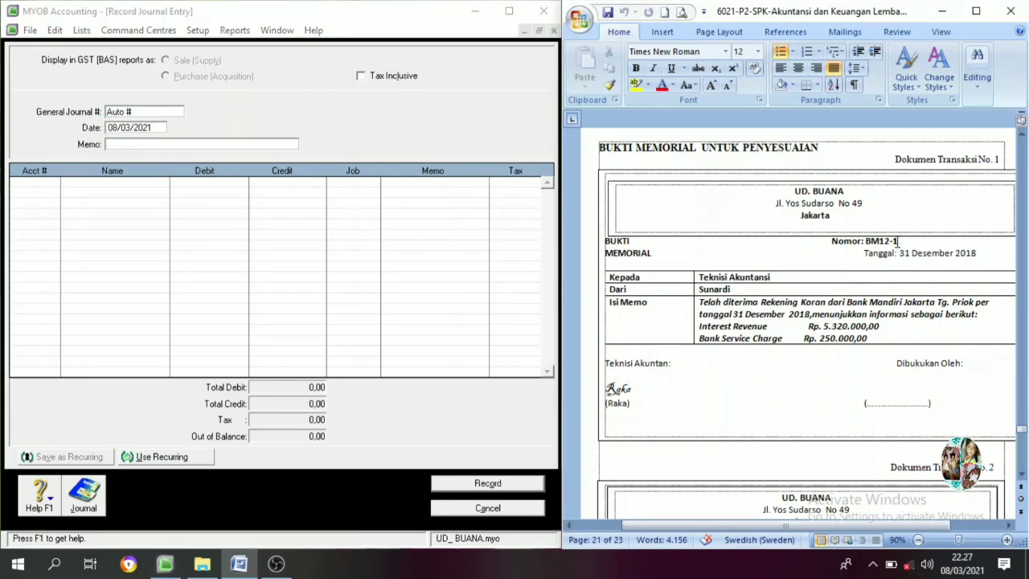
{"action": "left_click_drag", "start_coordinate": [897, 243], "coordinate": [884, 246]}
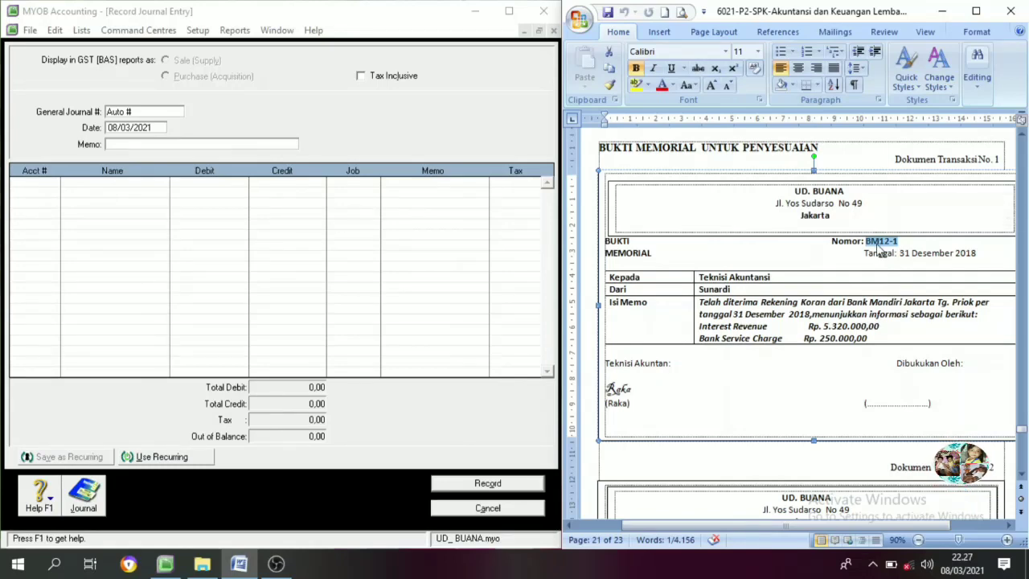
{"action": "key", "text": "ctrl+c"}
{"action": "left_click", "coordinate": [149, 111]}
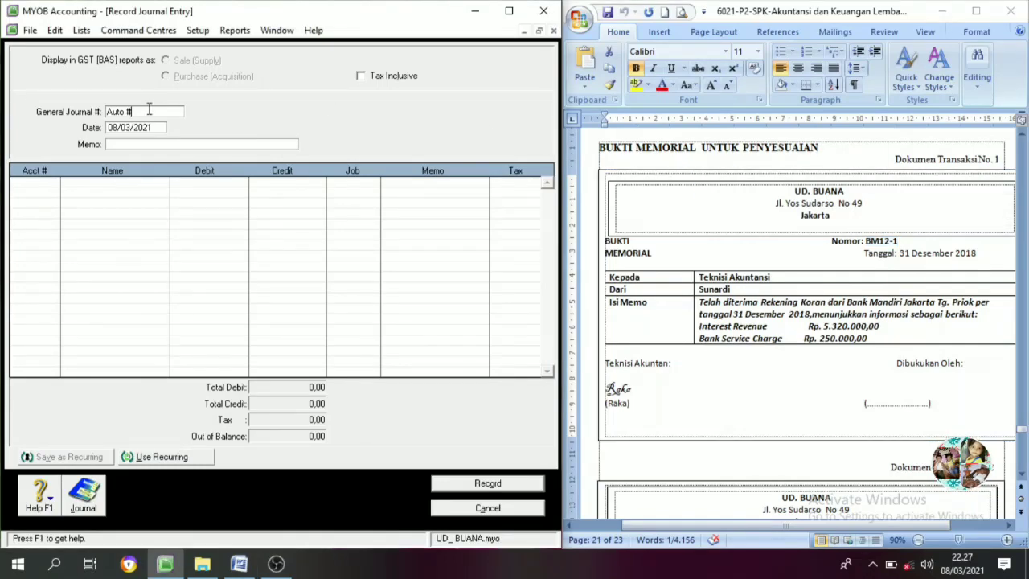
{"action": "left_click_drag", "start_coordinate": [149, 110], "coordinate": [94, 113]}
{"action": "key", "text": "ctrl+v"}
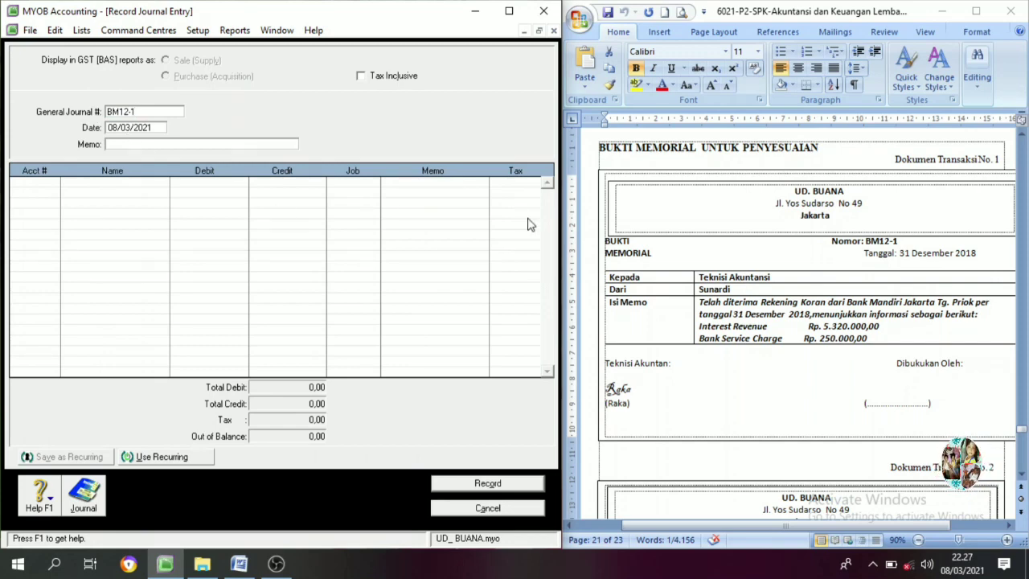
Step: Set the journal entry's date to 31/12/2018 and its memo to "Pendapatan bunga"
{"action": "left_click", "coordinate": [150, 131]}
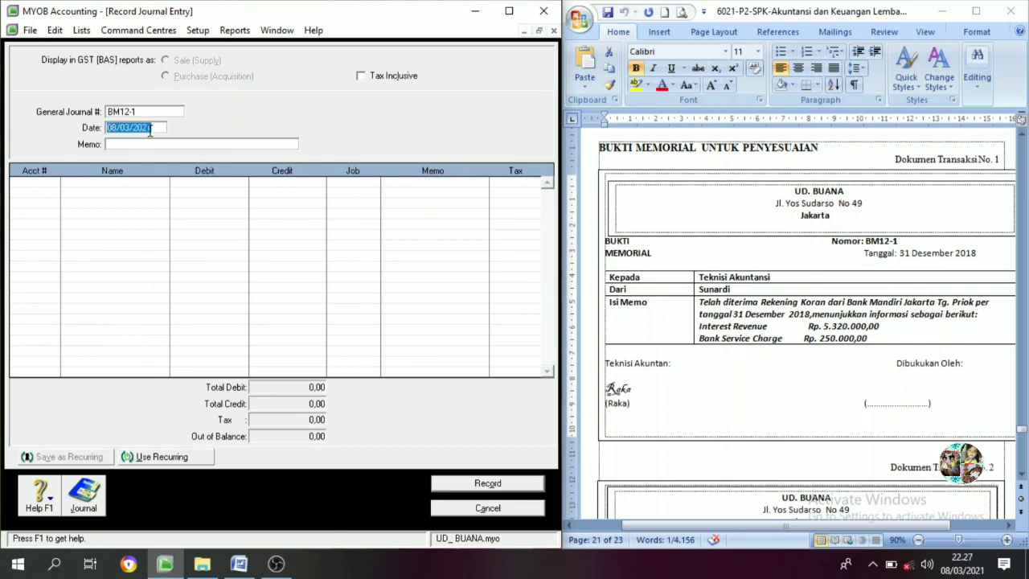
{"action": "type", "text": "3112"}
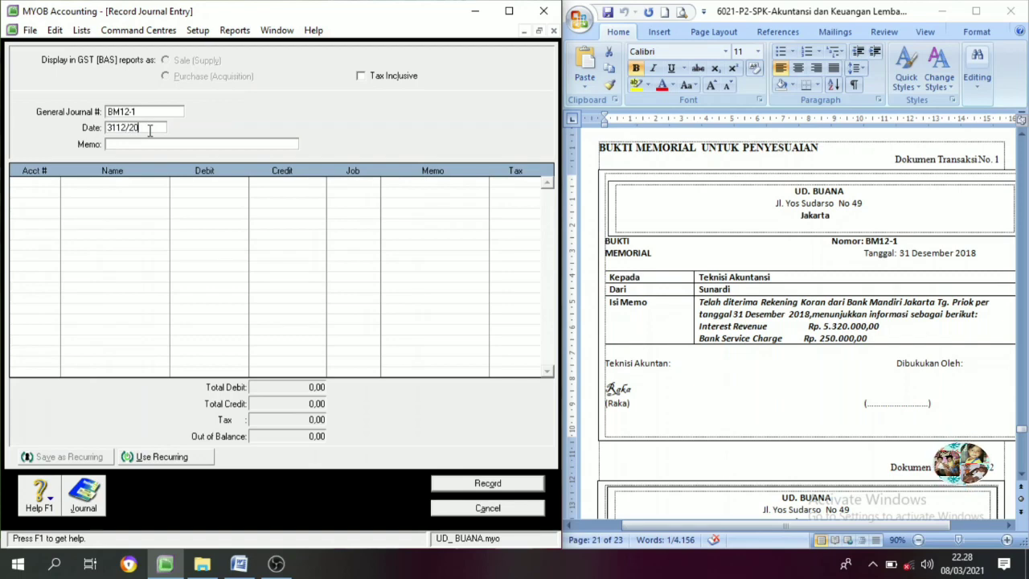
{"action": "left_click", "coordinate": [126, 129]}
{"action": "type", "text": "/"}
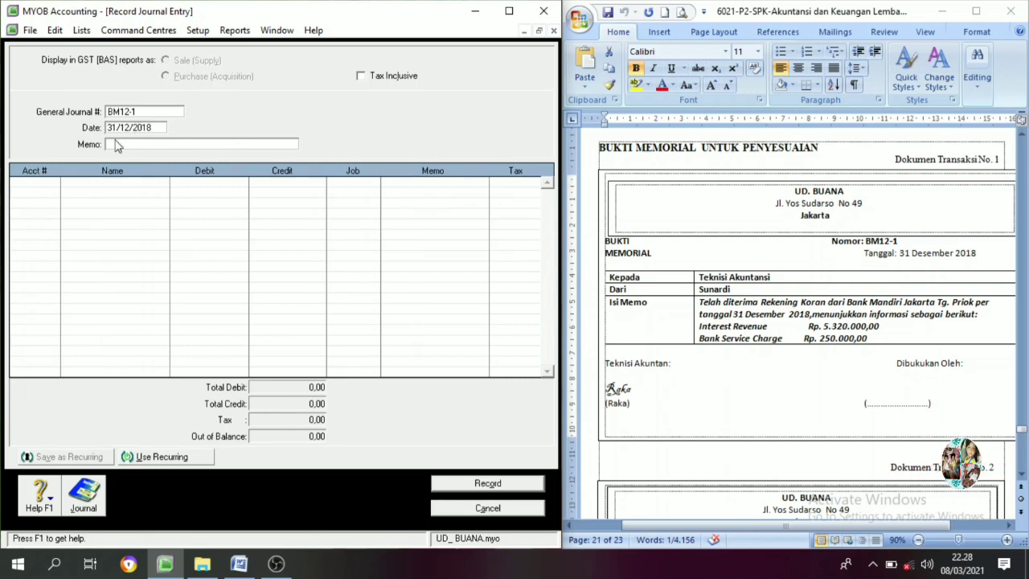
{"action": "left_click", "coordinate": [116, 144]}
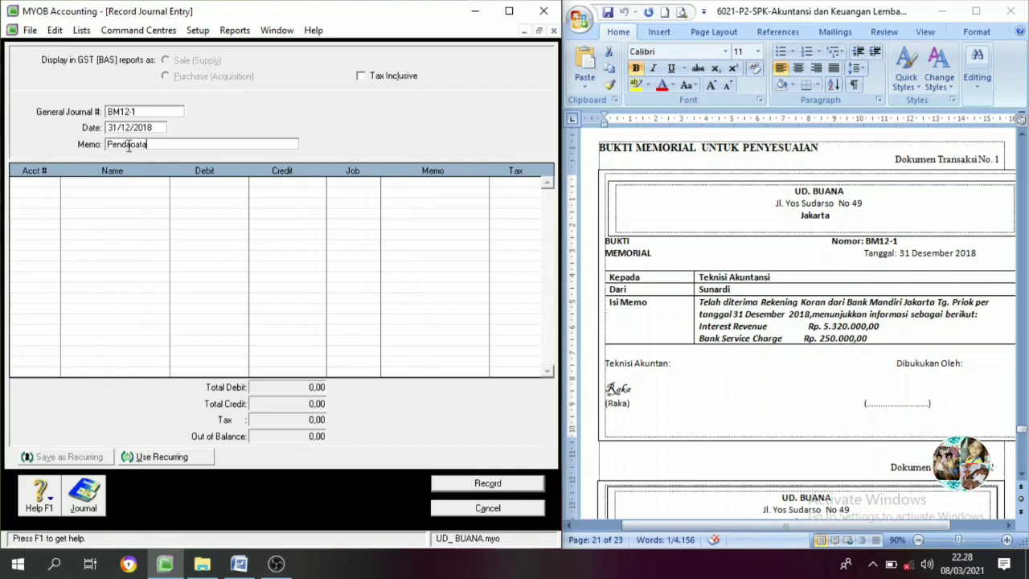
{"action": "type", "text": "Pendapatan bunga"}
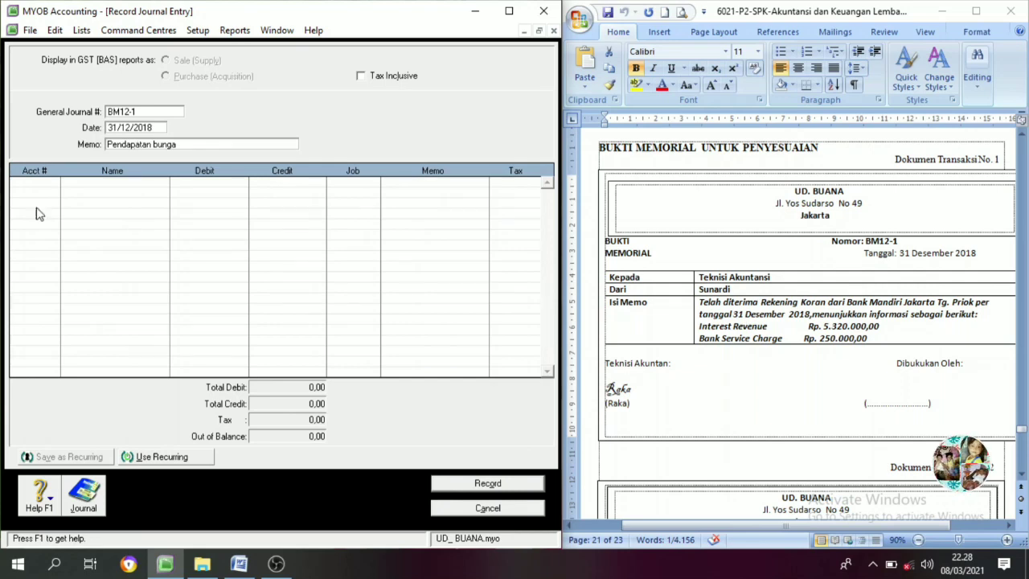
Step: Add the Cash In Bank account as the first line of the journal entry
{"action": "left_click", "coordinate": [53, 186]}
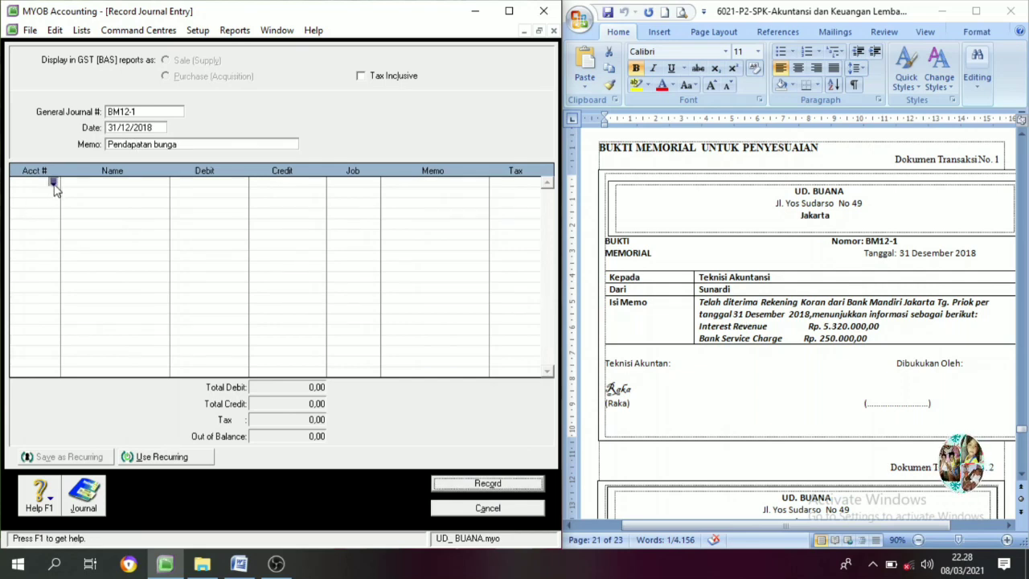
{"action": "left_click", "coordinate": [53, 183]}
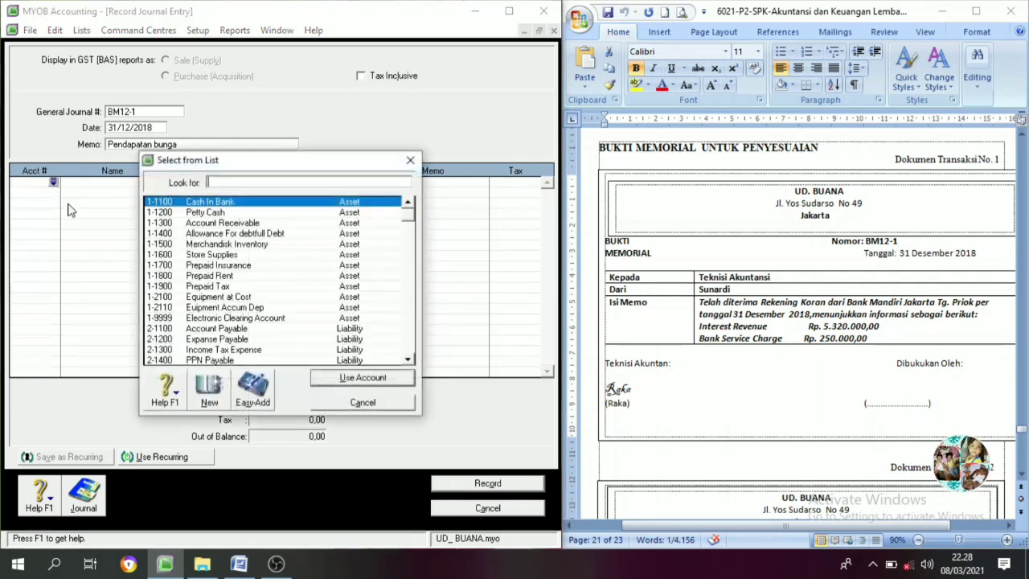
{"action": "left_click", "coordinate": [354, 380]}
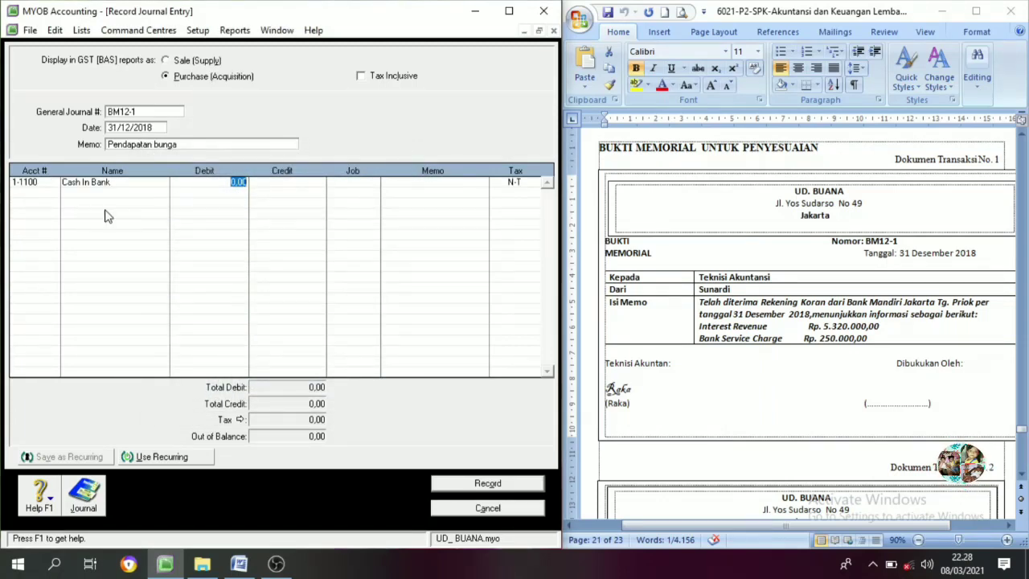
Step: Add the Bank Service Charge account as the second journal line with a debit of 250000
{"action": "left_click", "coordinate": [52, 197]}
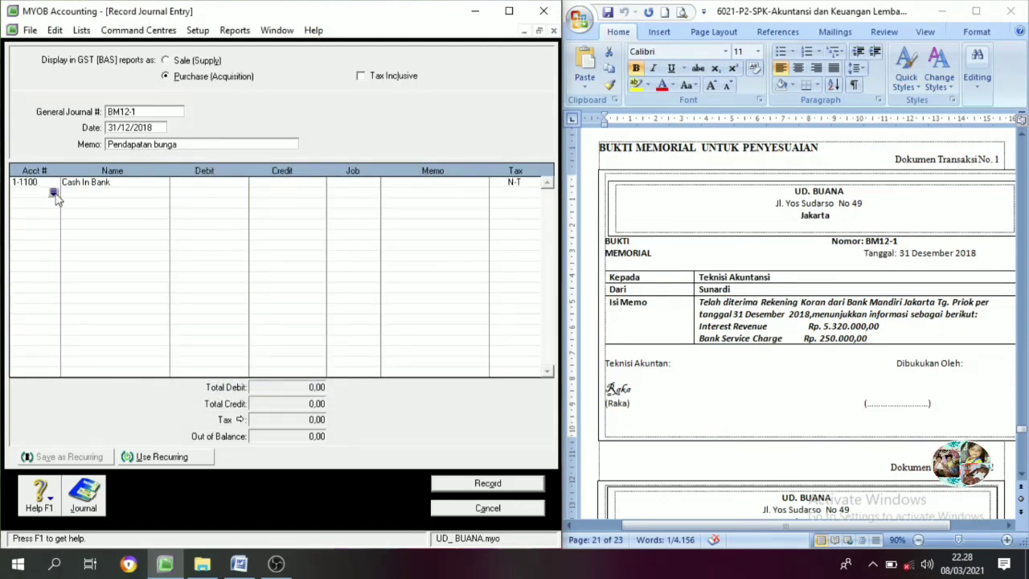
{"action": "left_click", "coordinate": [53, 193]}
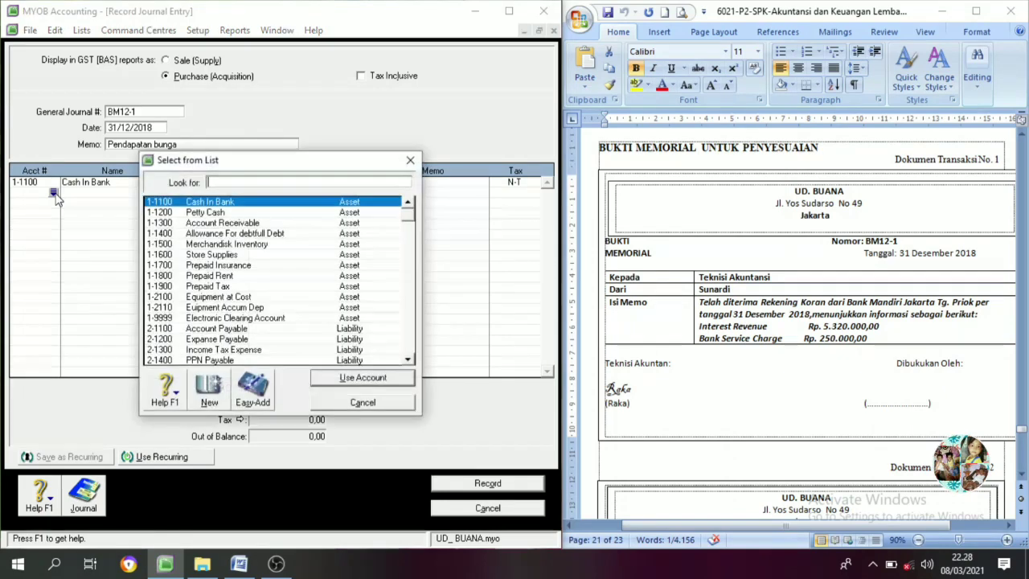
{"action": "scroll", "coordinate": [197, 266], "scroll_direction": "down", "scroll_amount": 8}
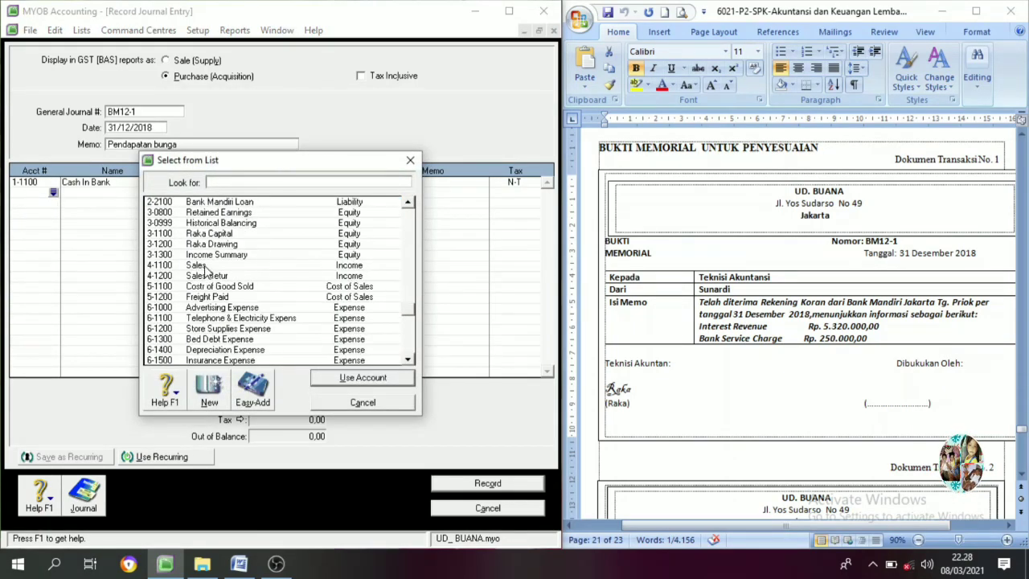
{"action": "left_click", "coordinate": [215, 352]}
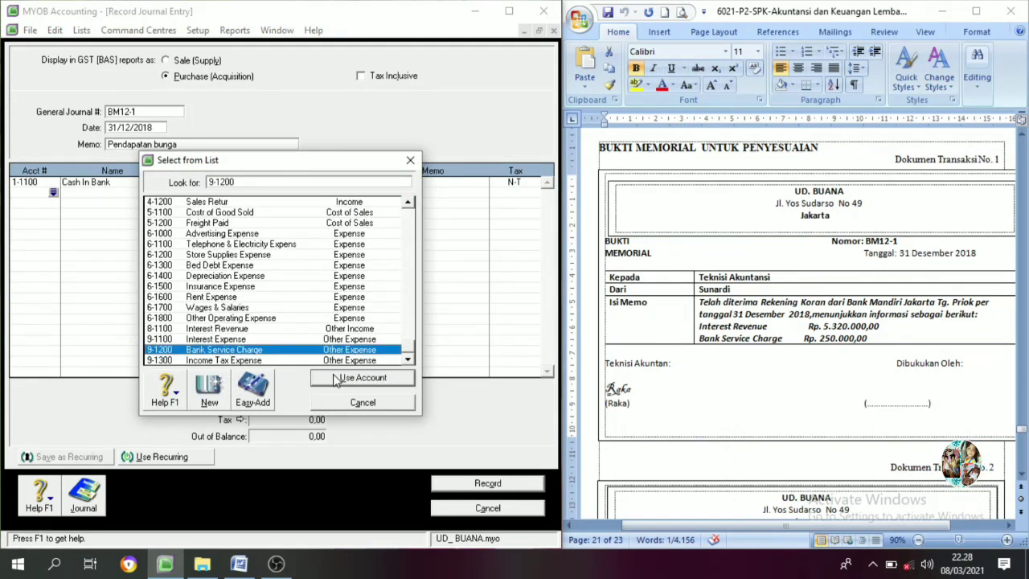
{"action": "left_click", "coordinate": [340, 379]}
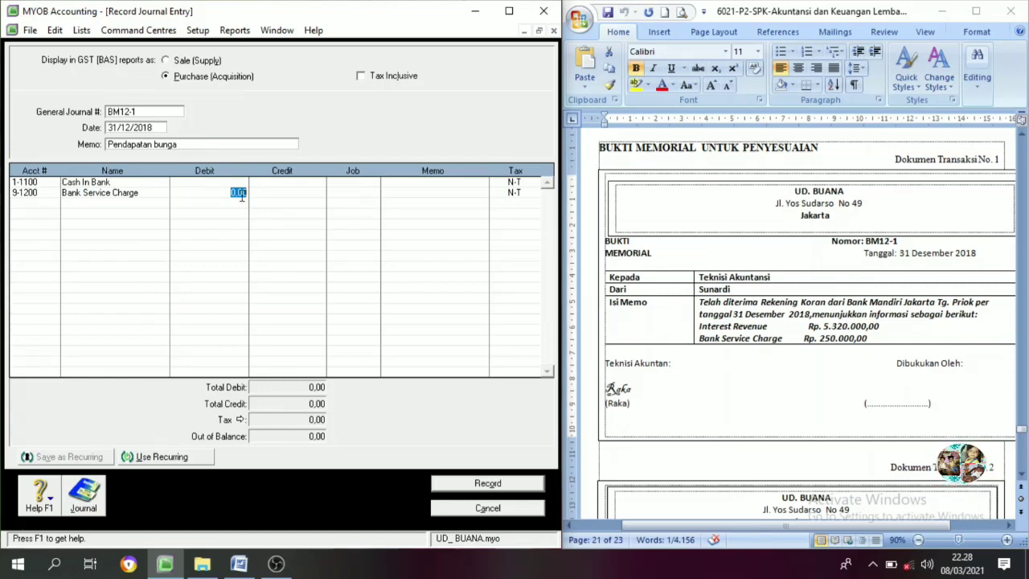
{"action": "type", "text": "250000"}
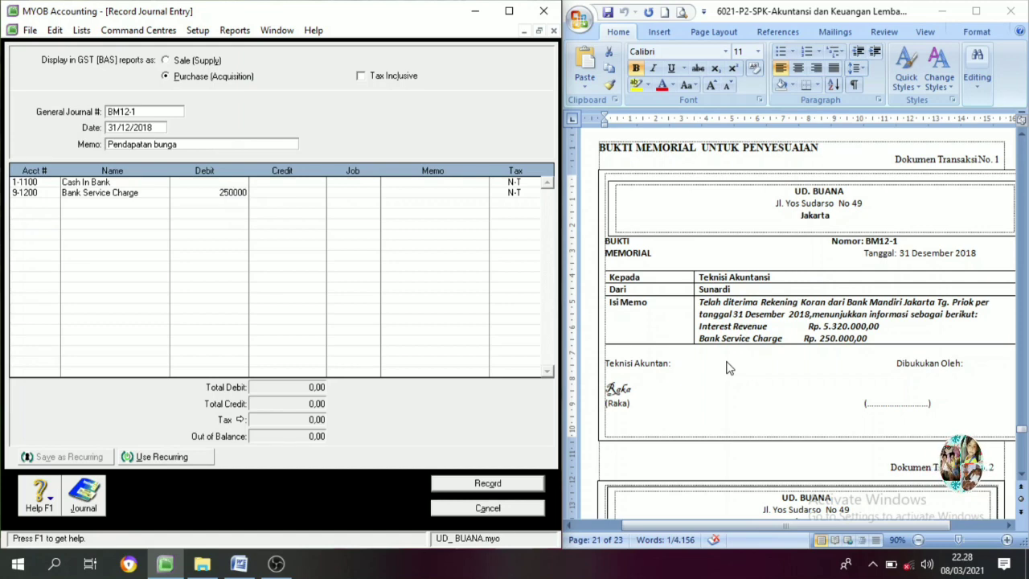
{"action": "key", "text": "Return"}
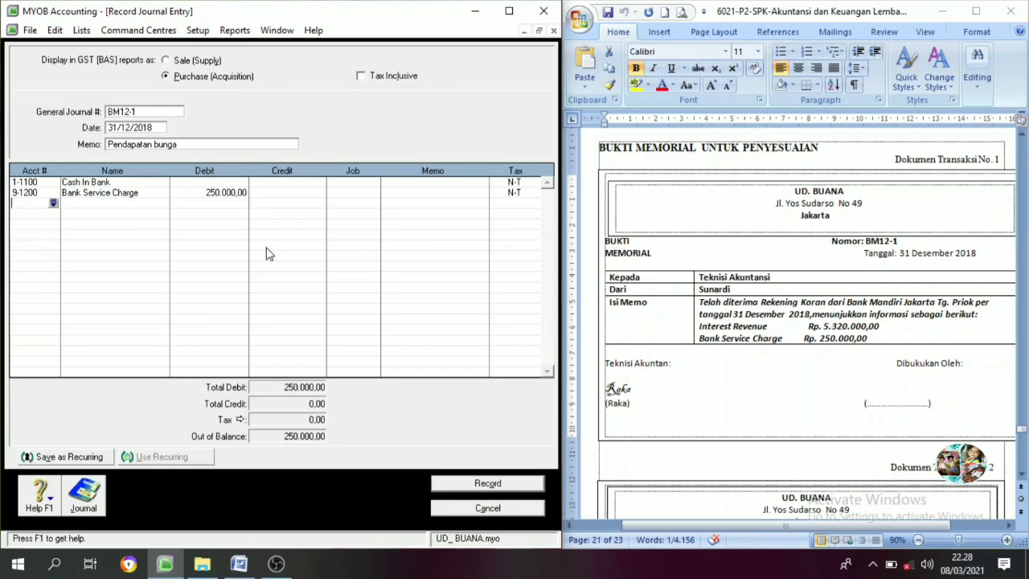
Step: Add the Interest Revenue account as the third journal line with a credit of 5320000
{"action": "left_click", "coordinate": [53, 203]}
{"action": "scroll", "coordinate": [207, 336], "scroll_direction": "down", "scroll_amount": 6}
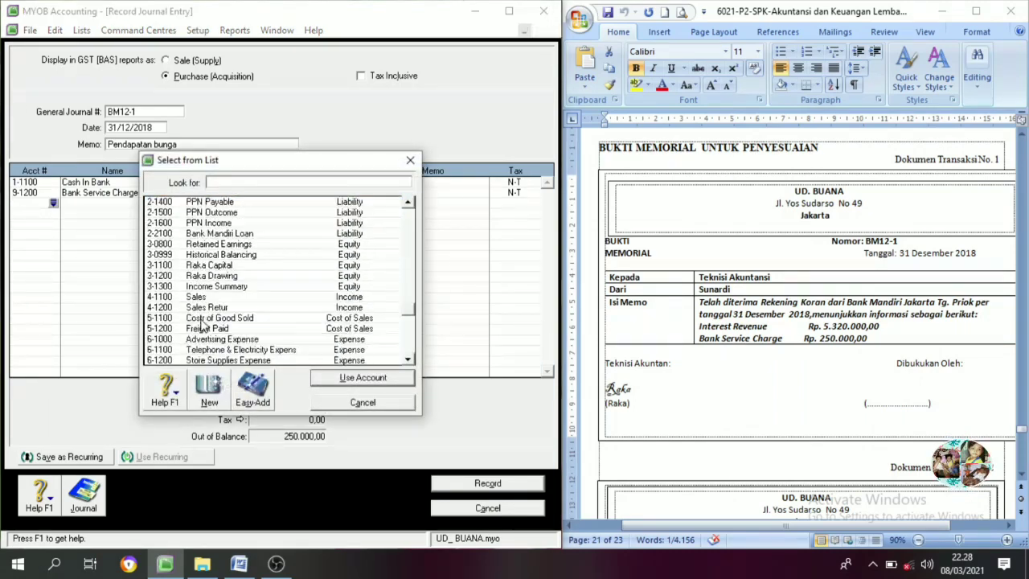
{"action": "scroll", "coordinate": [208, 336], "scroll_direction": "down", "scroll_amount": 3}
{"action": "type", "text": "8-1100"}
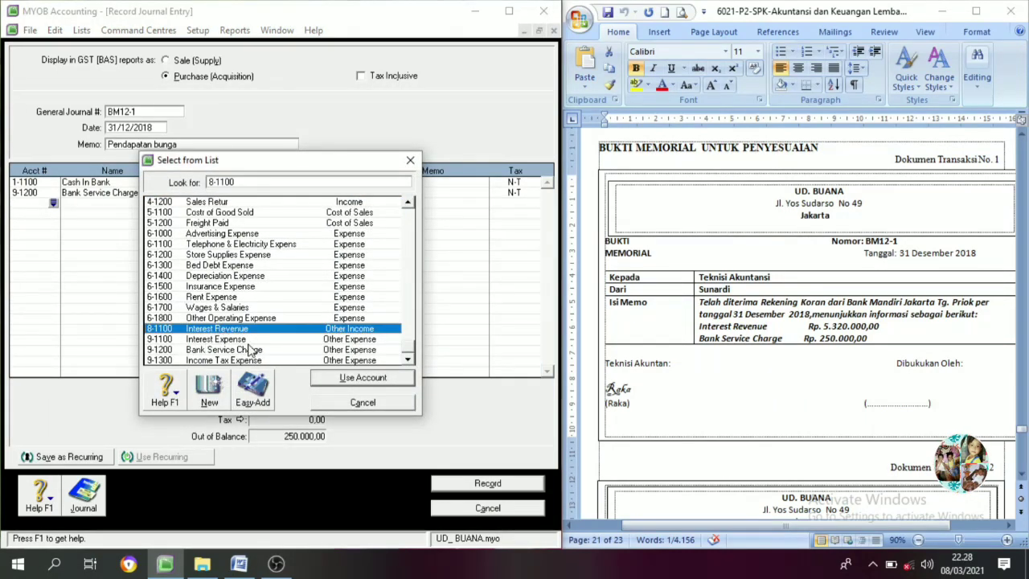
{"action": "left_click", "coordinate": [382, 383]}
{"action": "key", "text": "Tab"}
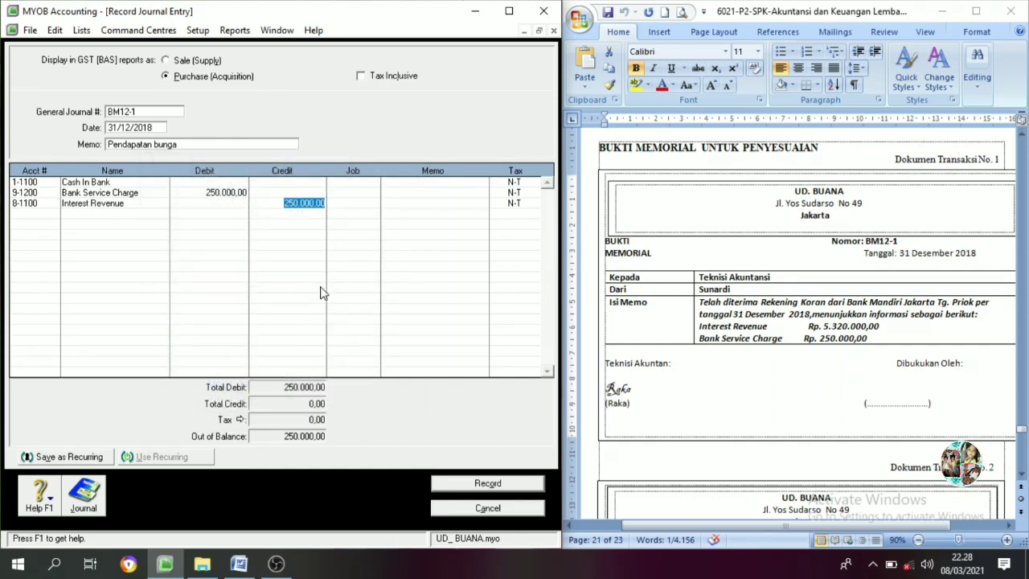
{"action": "type", "text": "5."}
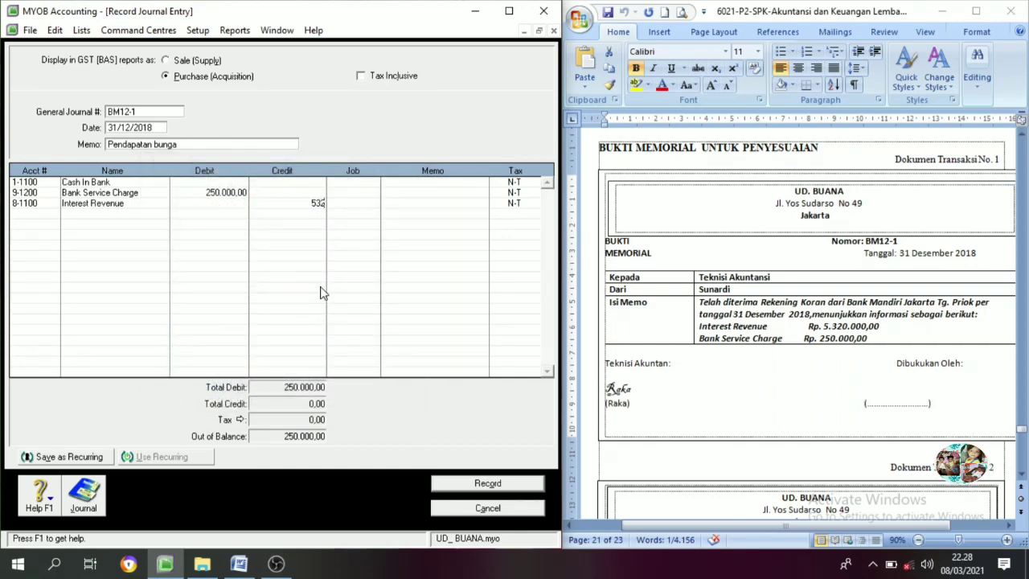
{"action": "type", "text": "320.000"}
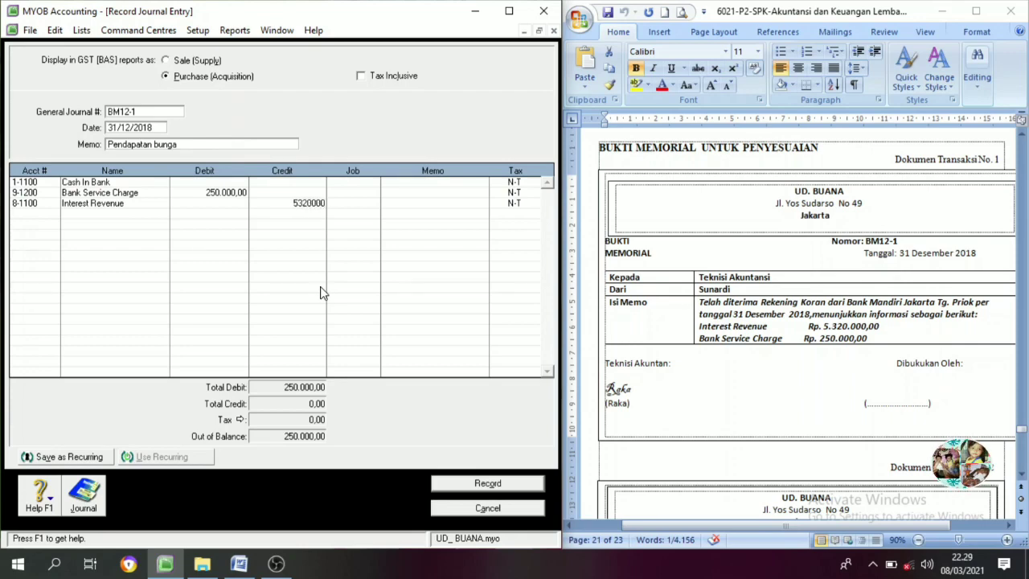
{"action": "key", "text": "Tab"}
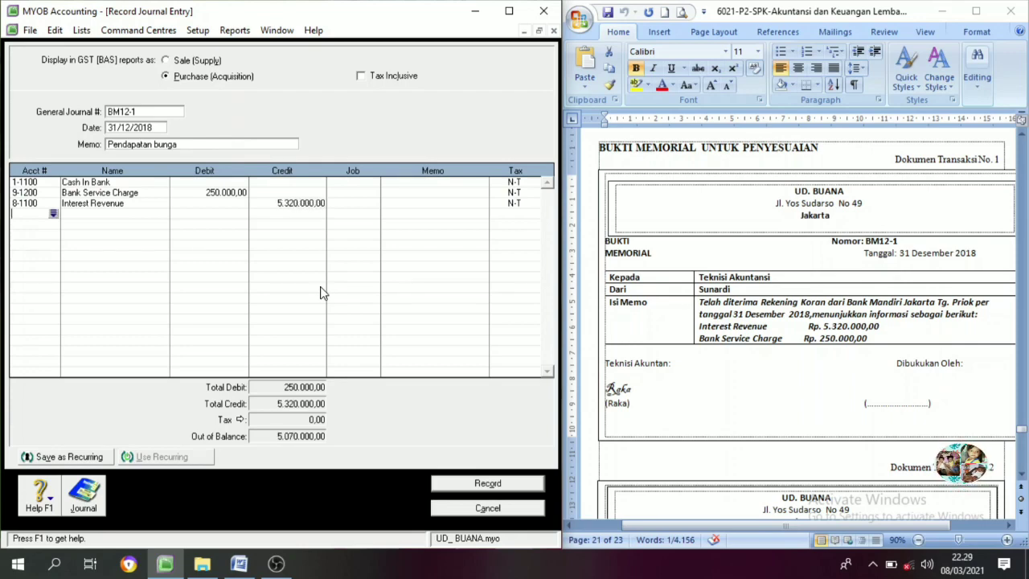
Step: Fill the Cash In Bank line's debit with the balancing amount and record the journal entry
{"action": "left_click", "coordinate": [234, 182]}
{"action": "left_click", "coordinate": [500, 487]}
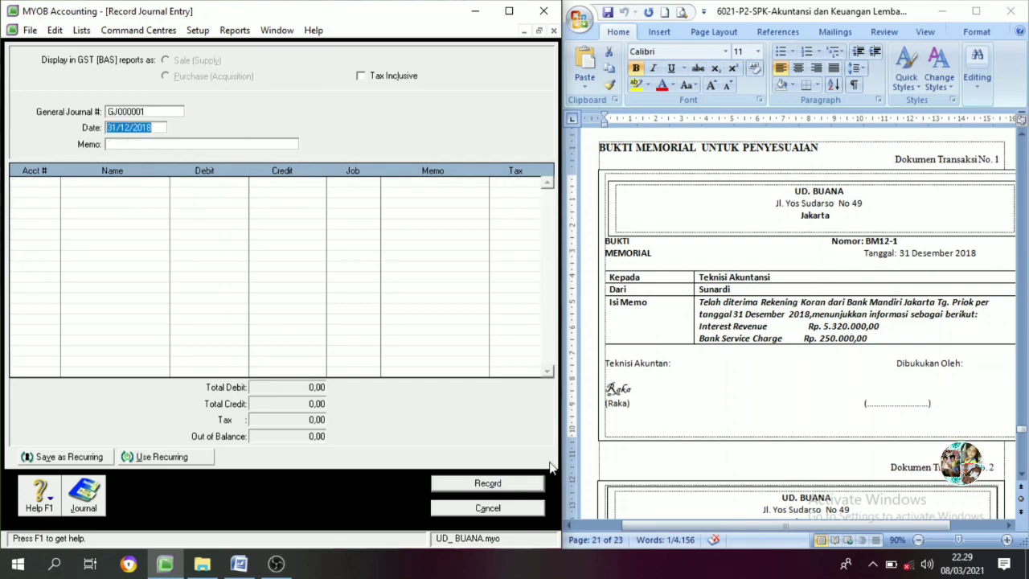
Step: Review the period-end adjustment data in memorial document No. 2
{"action": "scroll", "coordinate": [768, 381], "scroll_direction": "down", "scroll_amount": 4}
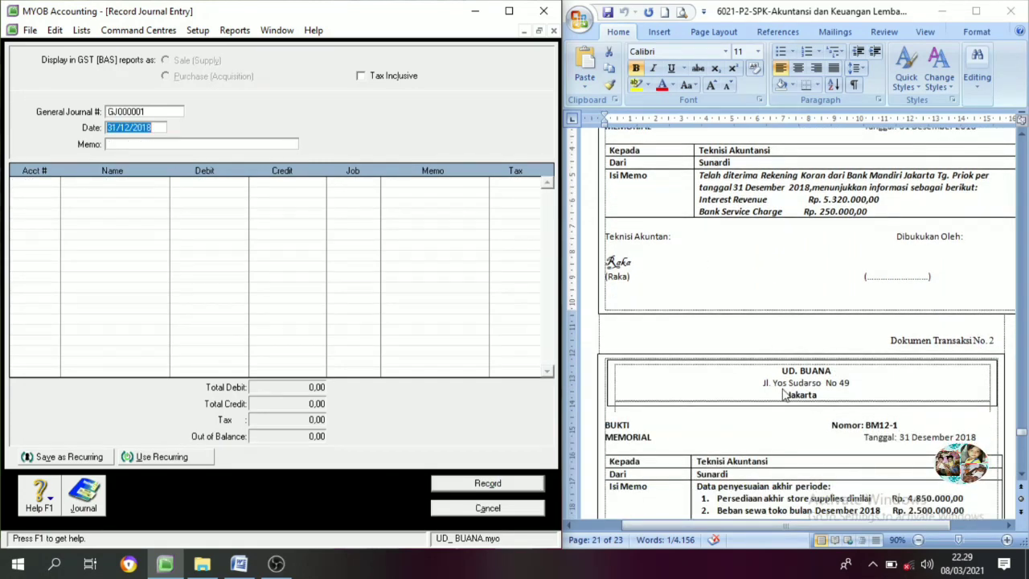
{"action": "scroll", "coordinate": [816, 412], "scroll_direction": "down", "scroll_amount": 2}
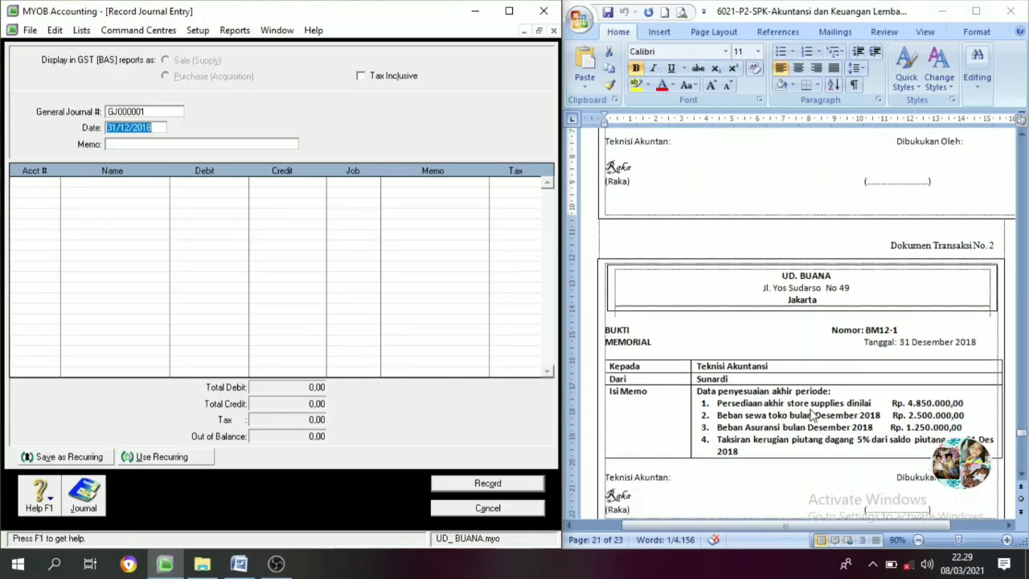
{"action": "scroll", "coordinate": [731, 422], "scroll_direction": "down", "scroll_amount": 1}
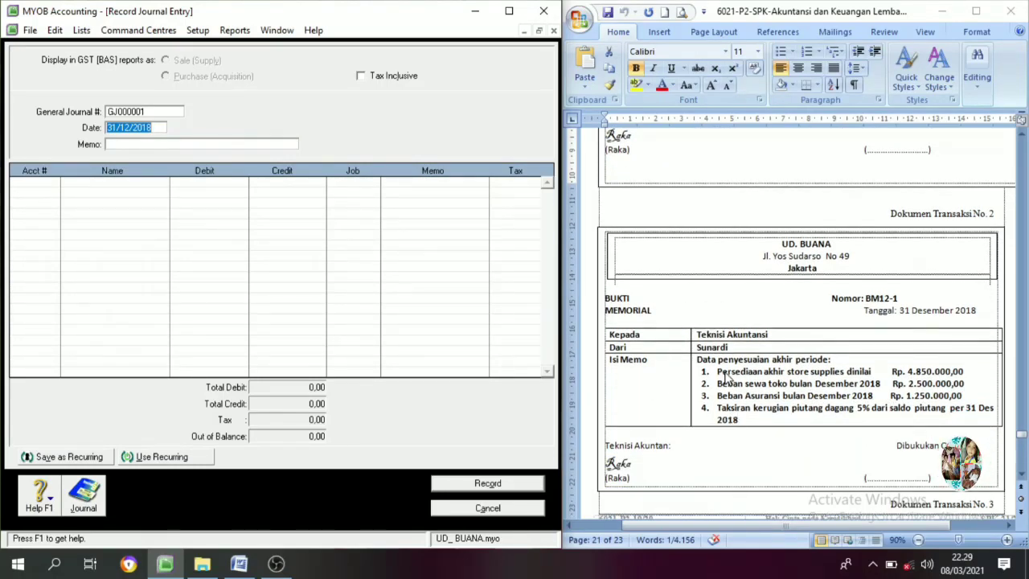
{"action": "scroll", "coordinate": [732, 379], "scroll_direction": "down", "scroll_amount": 1}
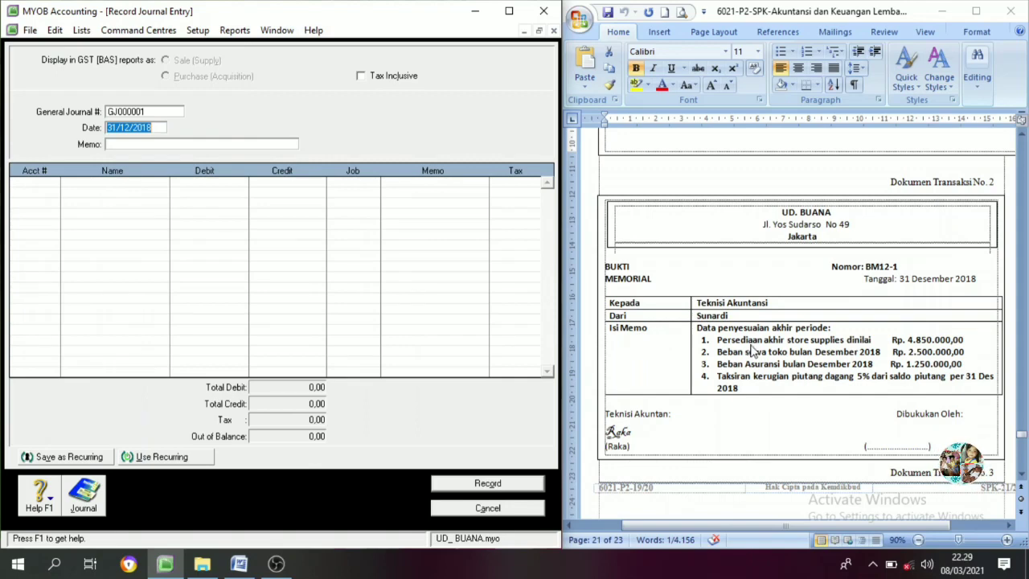
Step: Set the general journal number to BM12-2 and enter "Persediaan akhir" as the entry's memo
{"action": "left_click", "coordinate": [151, 114]}
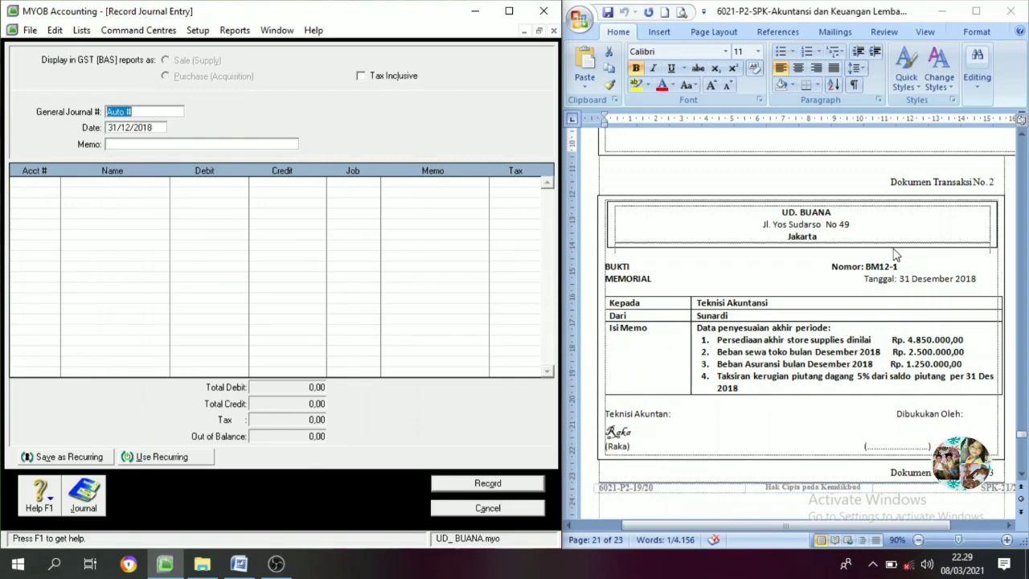
{"action": "left_click_drag", "start_coordinate": [899, 268], "coordinate": [877, 274]}
{"action": "key", "text": "ctrl+c"}
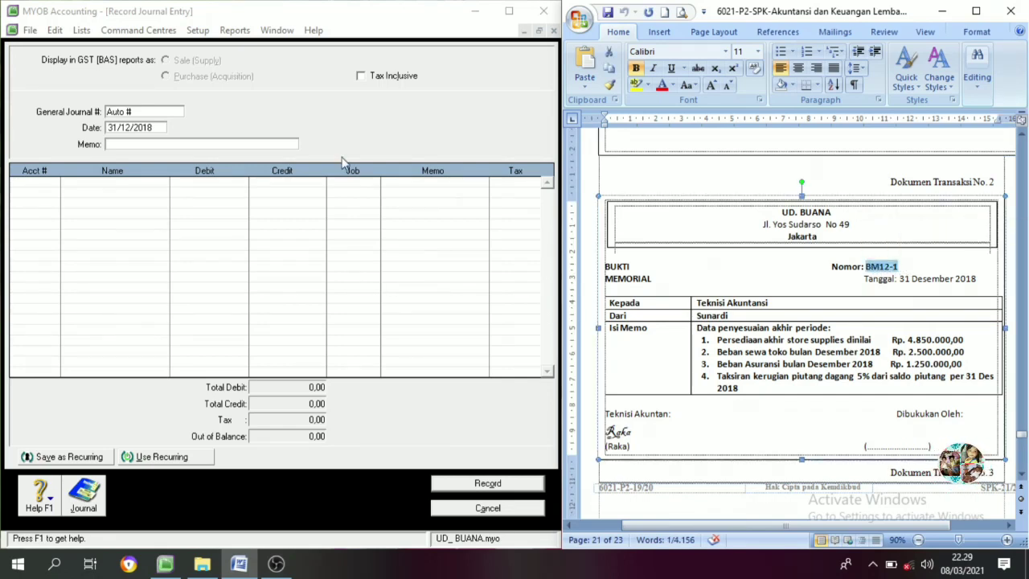
{"action": "left_click_drag", "start_coordinate": [127, 113], "coordinate": [103, 112]}
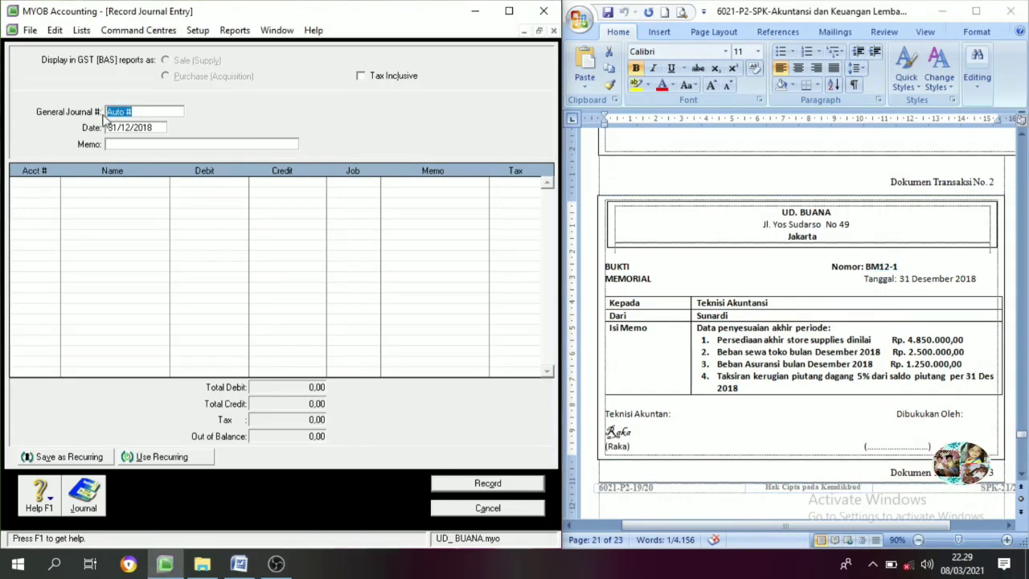
{"action": "key", "text": "ctrl+v"}
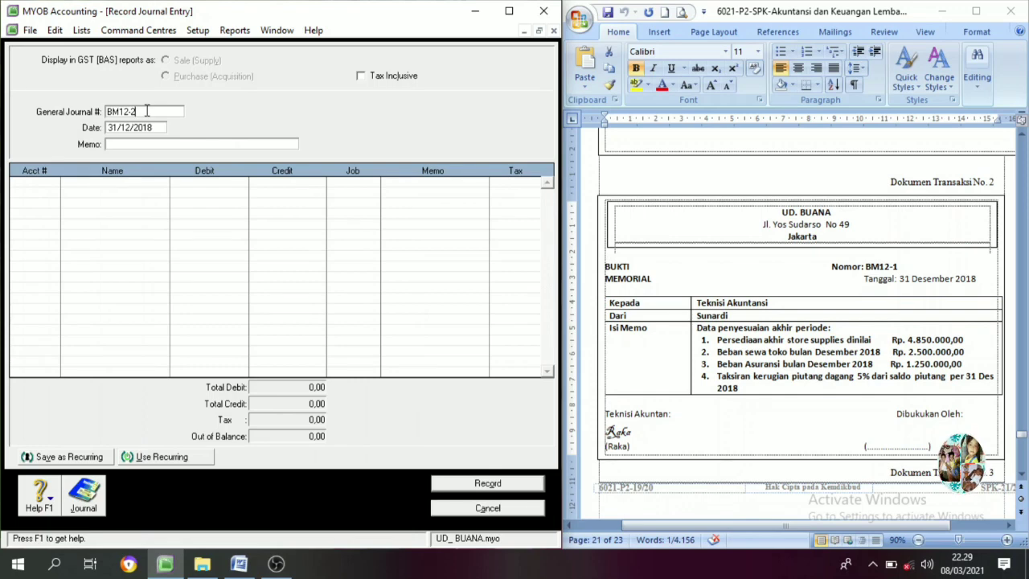
{"action": "left_click", "coordinate": [113, 144]}
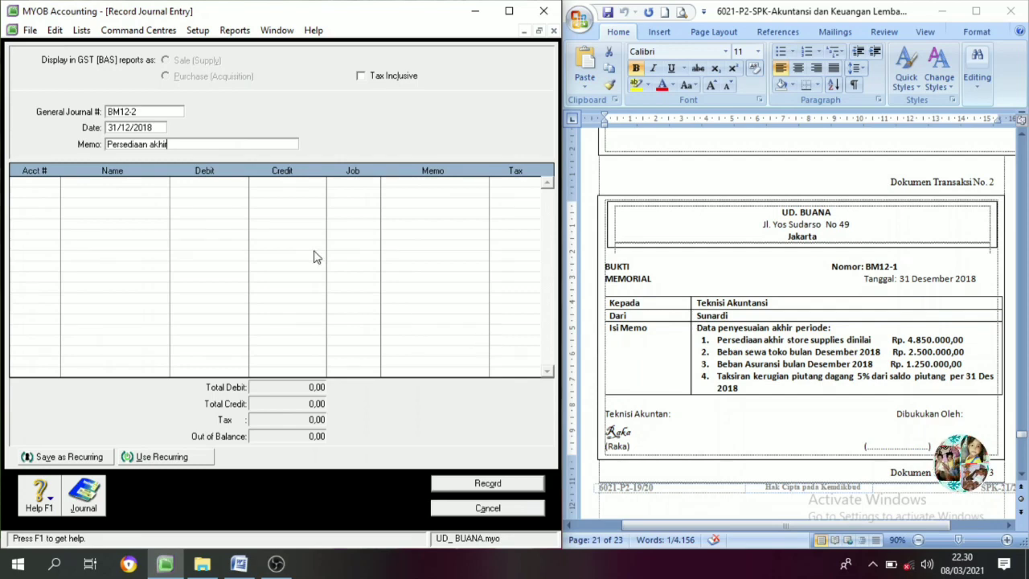
Step: Add the Store Supplies Expense account (6-1200) as the first journal line
{"action": "left_click", "coordinate": [53, 185]}
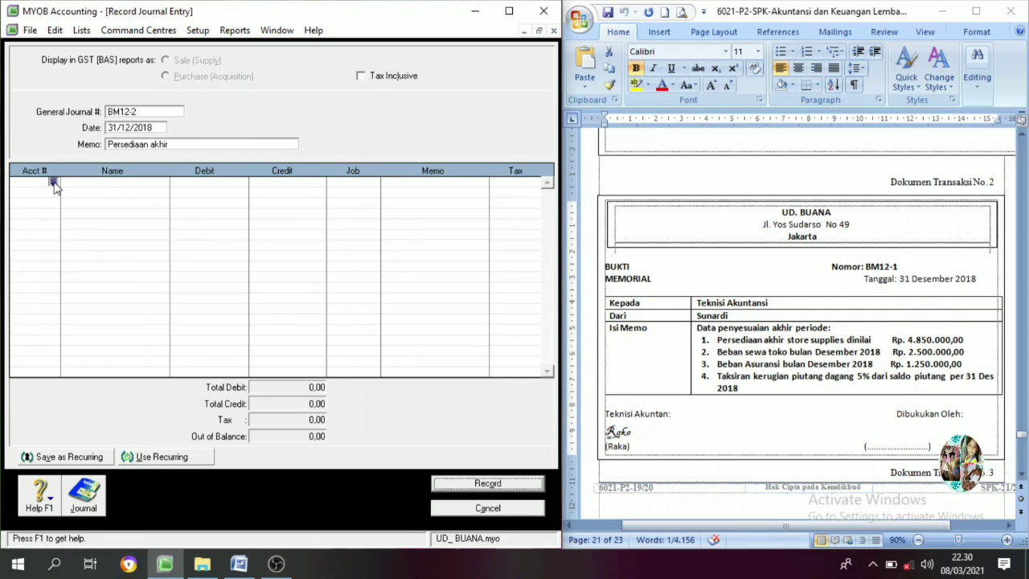
{"action": "left_click", "coordinate": [53, 184]}
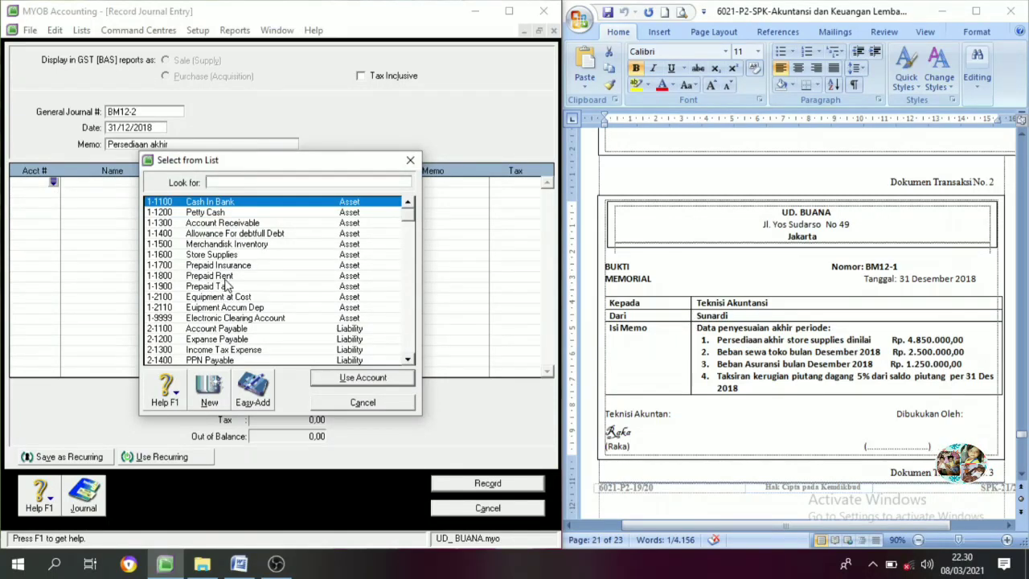
{"action": "scroll", "coordinate": [228, 296], "scroll_direction": "down", "scroll_amount": 2}
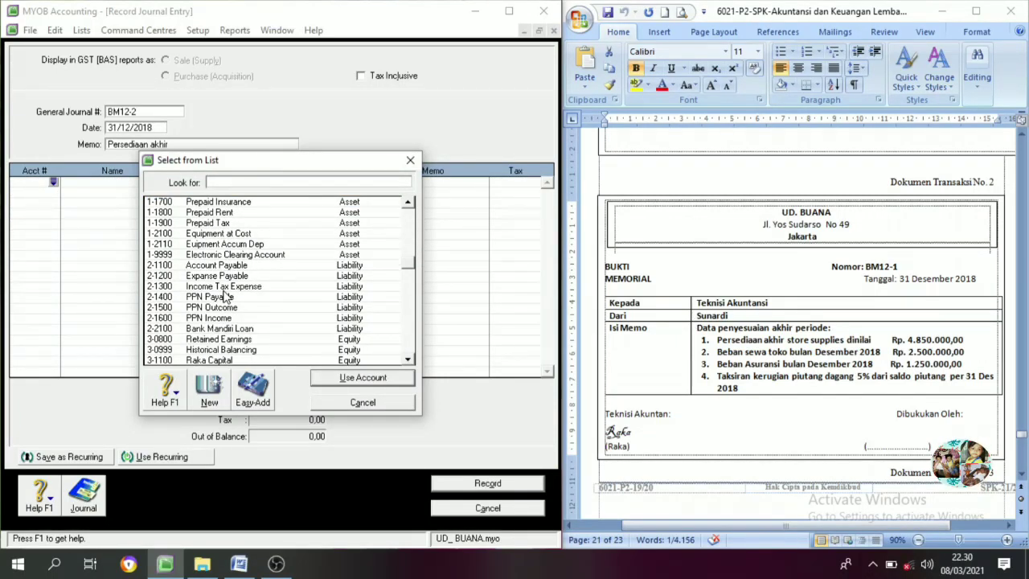
{"action": "scroll", "coordinate": [228, 297], "scroll_direction": "down", "scroll_amount": 5}
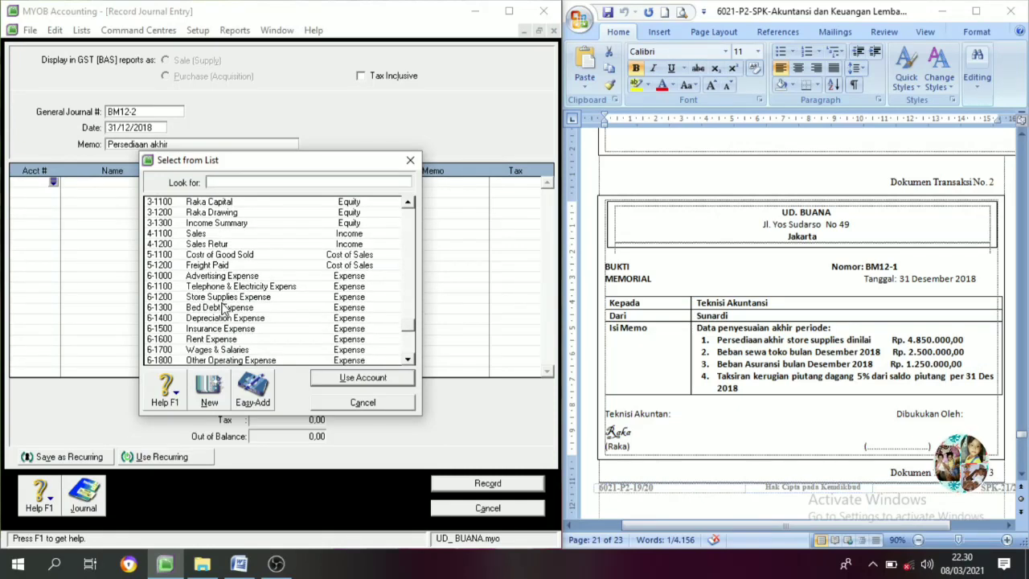
{"action": "left_click", "coordinate": [226, 297]}
{"action": "left_click", "coordinate": [350, 377]}
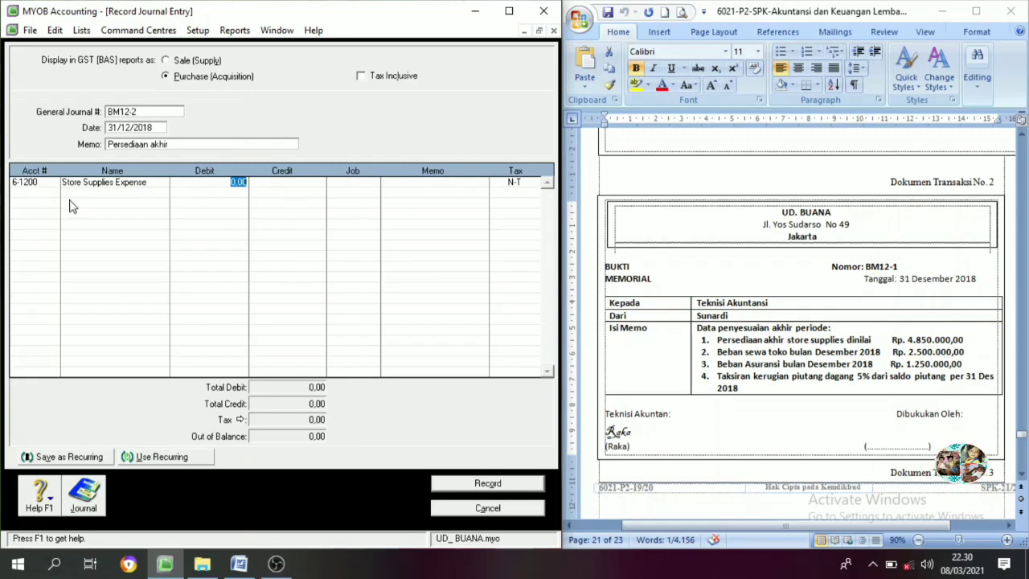
Step: Add the Store Supplies account (1-1600) as the second journal line
{"action": "left_click", "coordinate": [26, 193]}
{"action": "left_click", "coordinate": [53, 193]}
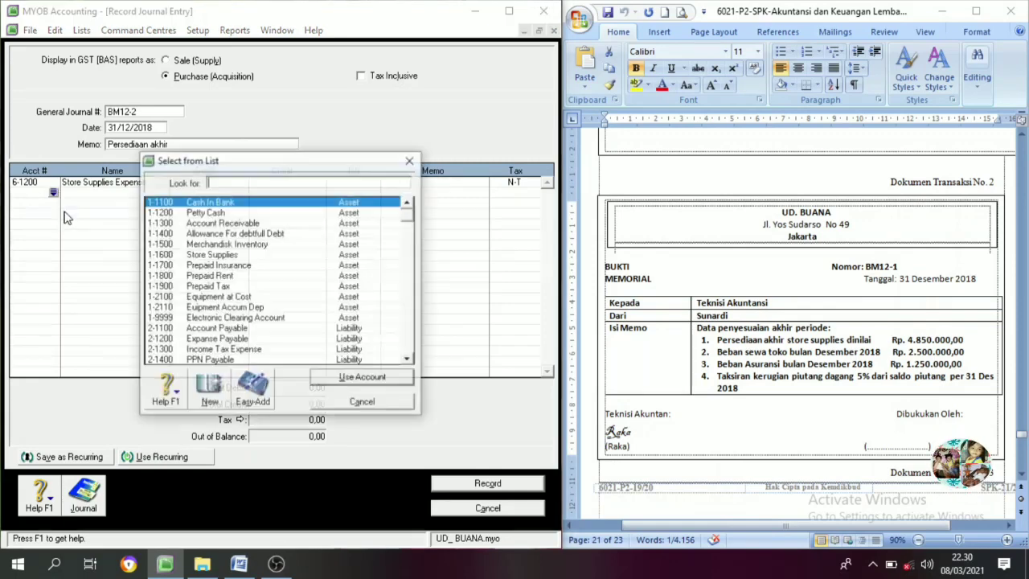
{"action": "left_click", "coordinate": [223, 255]}
{"action": "left_click", "coordinate": [352, 378]}
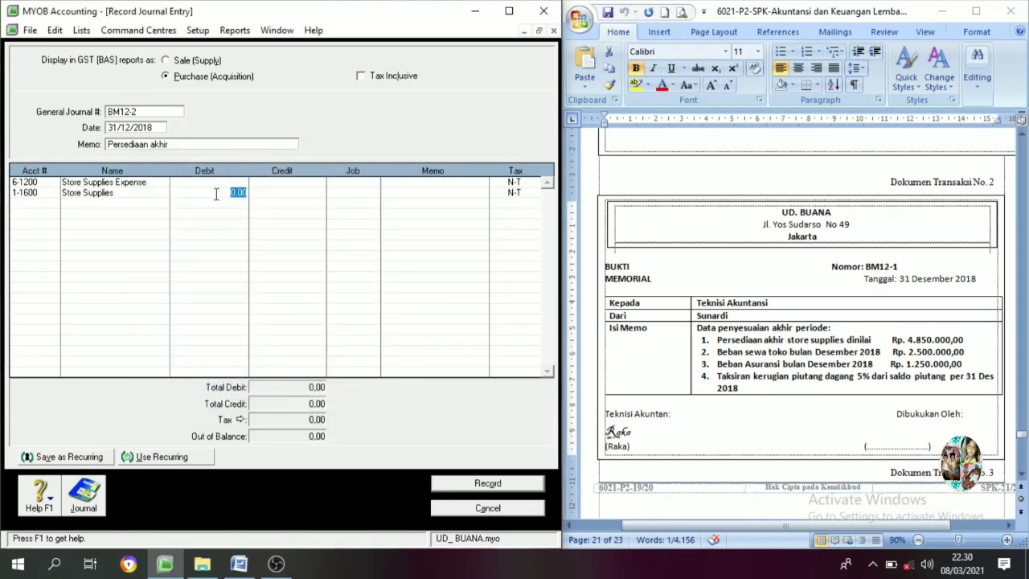
Step: Check the Store Supplies account balance in the accounts list and return to the journal entry
{"action": "left_click", "coordinate": [229, 182]}
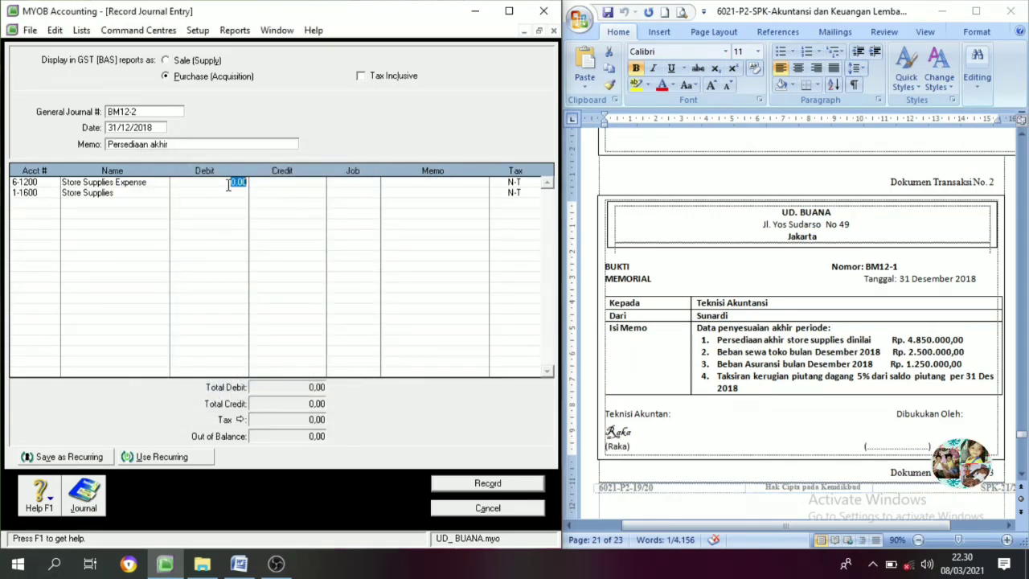
{"action": "left_click", "coordinate": [74, 33]}
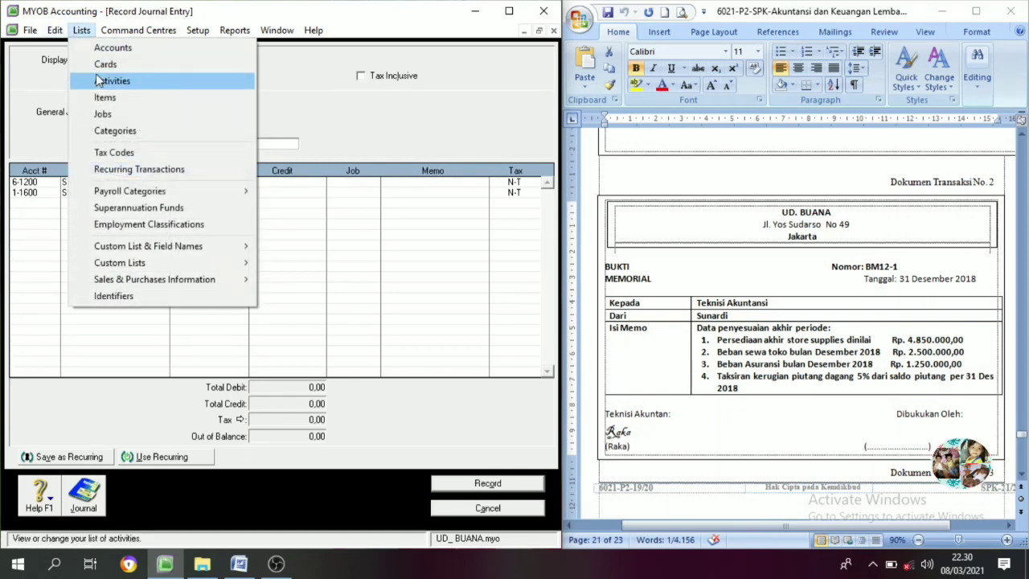
{"action": "left_click", "coordinate": [106, 47]}
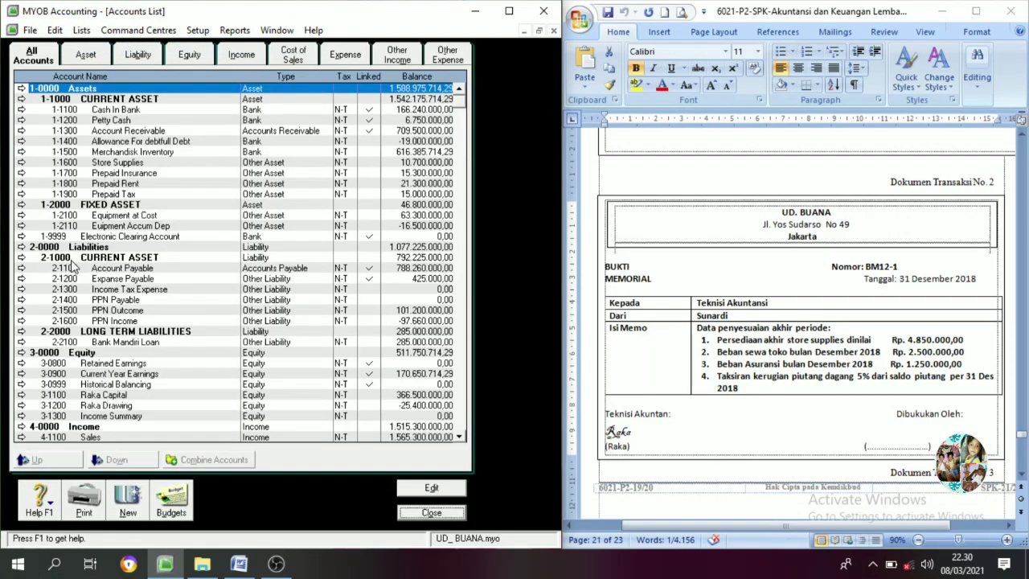
{"action": "scroll", "coordinate": [61, 358], "scroll_direction": "down", "scroll_amount": 1}
{"action": "scroll", "coordinate": [61, 286], "scroll_direction": "up", "scroll_amount": 1}
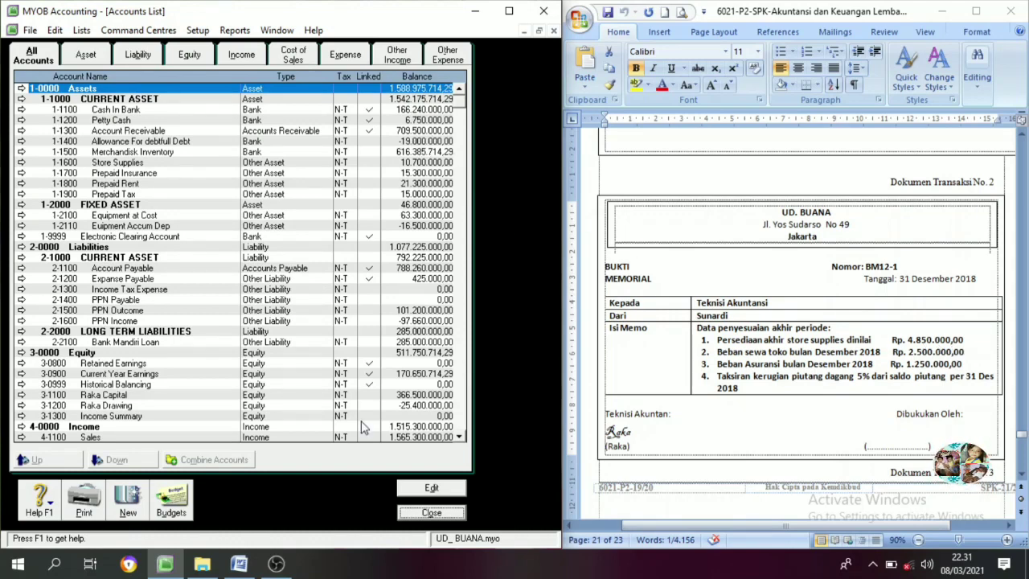
{"action": "left_click", "coordinate": [416, 512]}
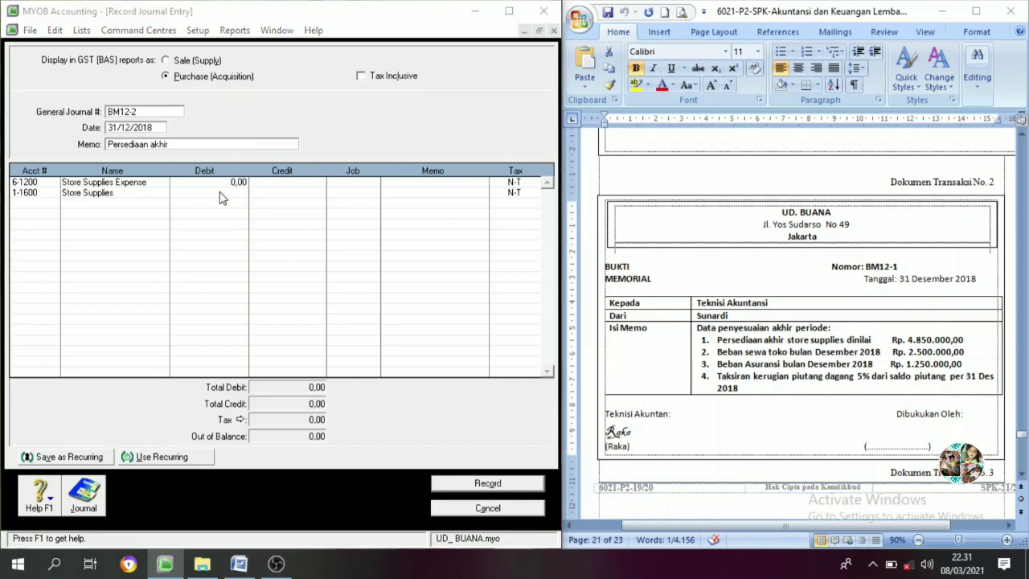
Step: Calculate 10700000 minus 4850000 with the built-in calculator and enter the result as the Store Supplies Expense line's debit
{"action": "key", "text": "space"}
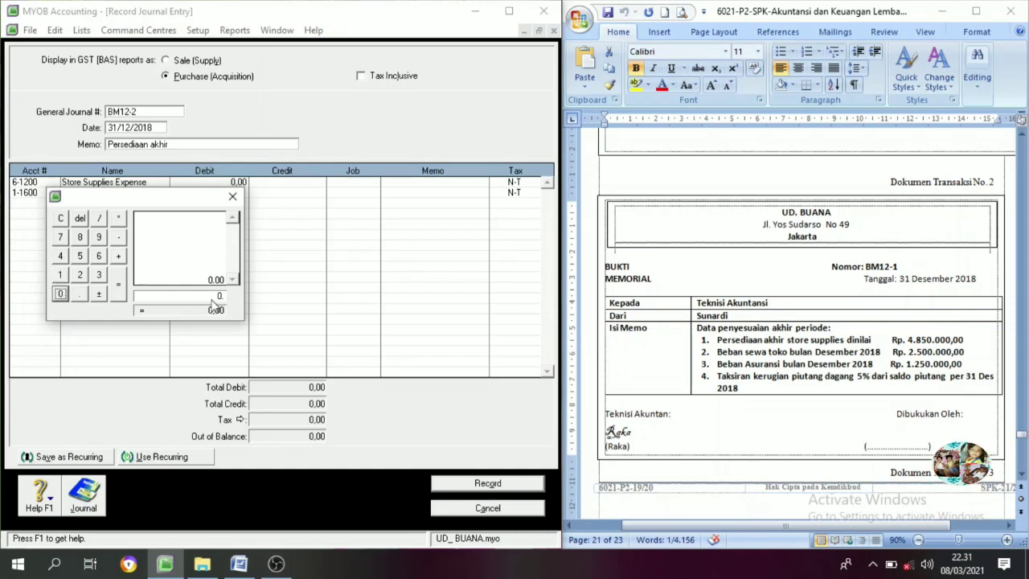
{"action": "left_click", "coordinate": [61, 220]}
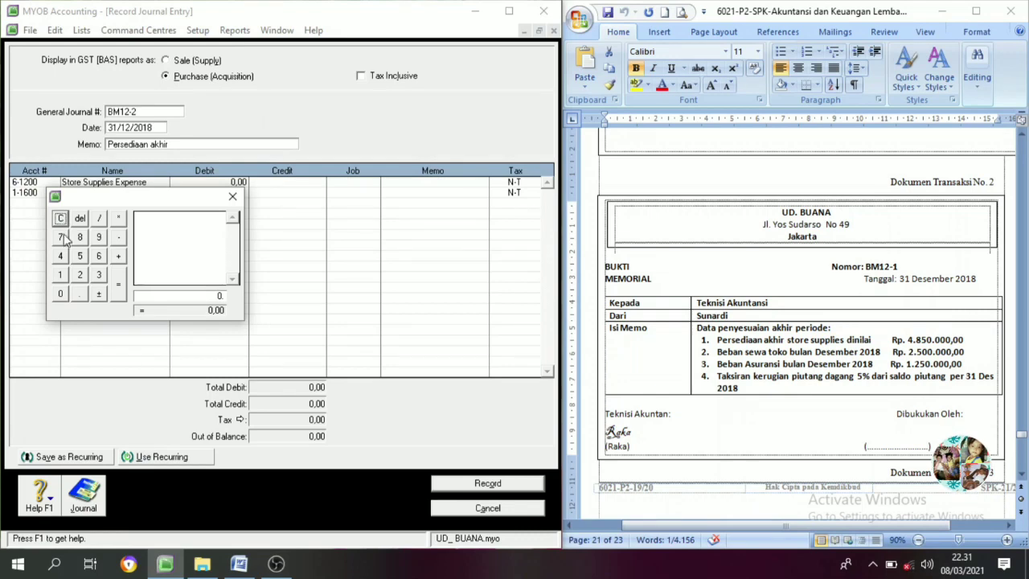
{"action": "left_click", "coordinate": [60, 275]}
{"action": "left_click", "coordinate": [60, 294]}
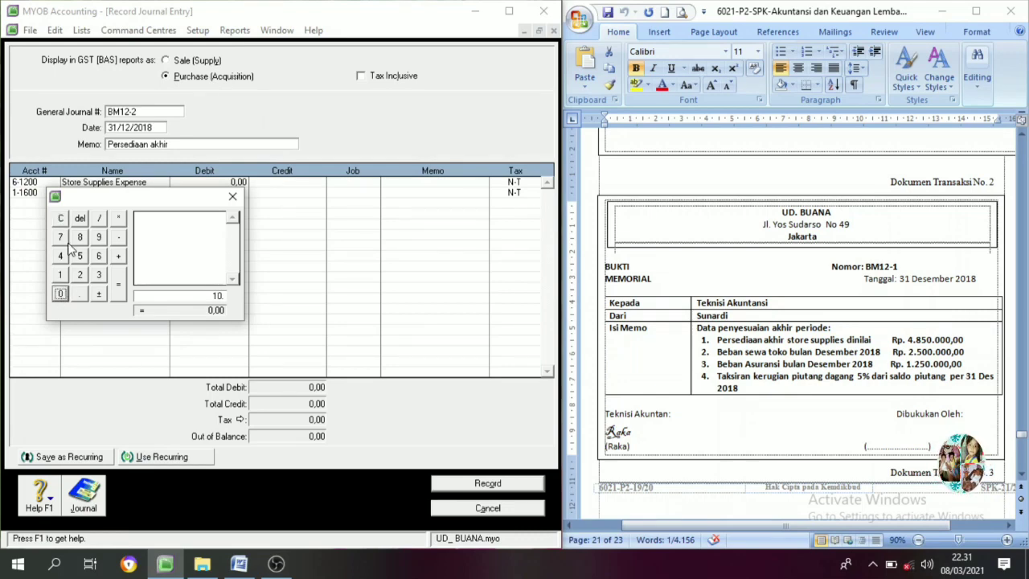
{"action": "left_click", "coordinate": [60, 237]}
{"action": "double_click", "coordinate": [60, 296]}
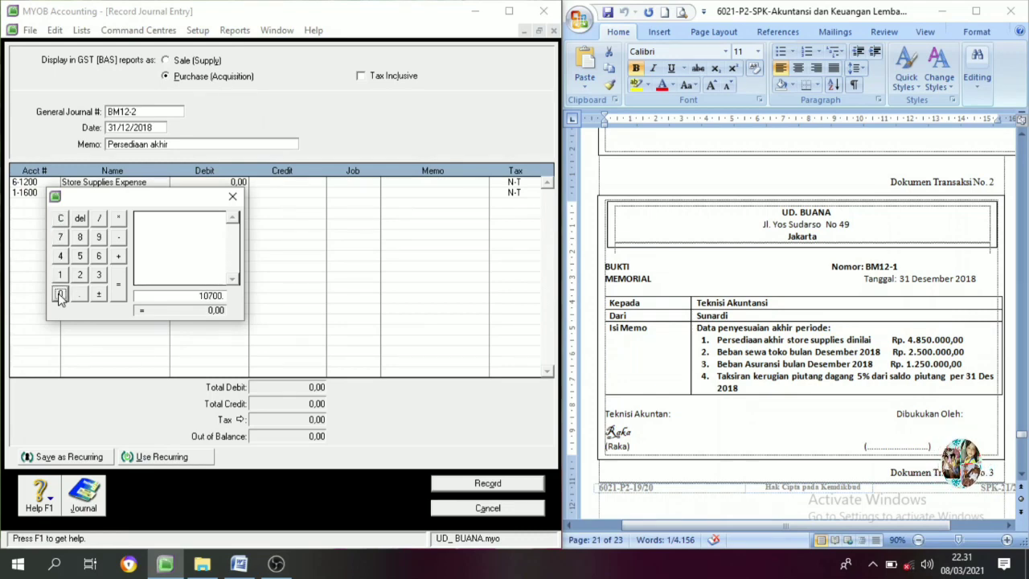
{"action": "left_click", "coordinate": [60, 296]}
{"action": "left_click", "coordinate": [60, 296]}
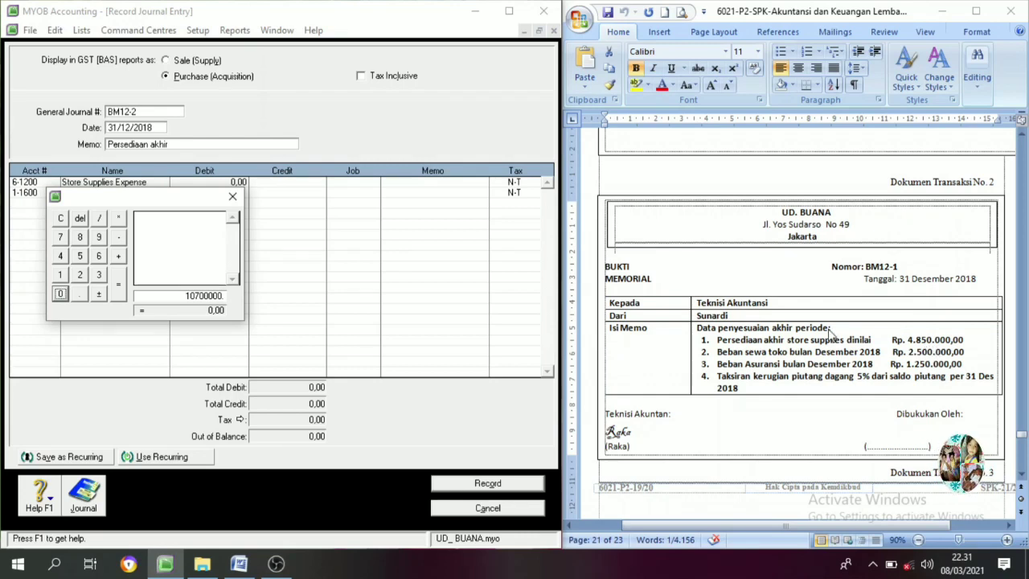
{"action": "left_click", "coordinate": [118, 241]}
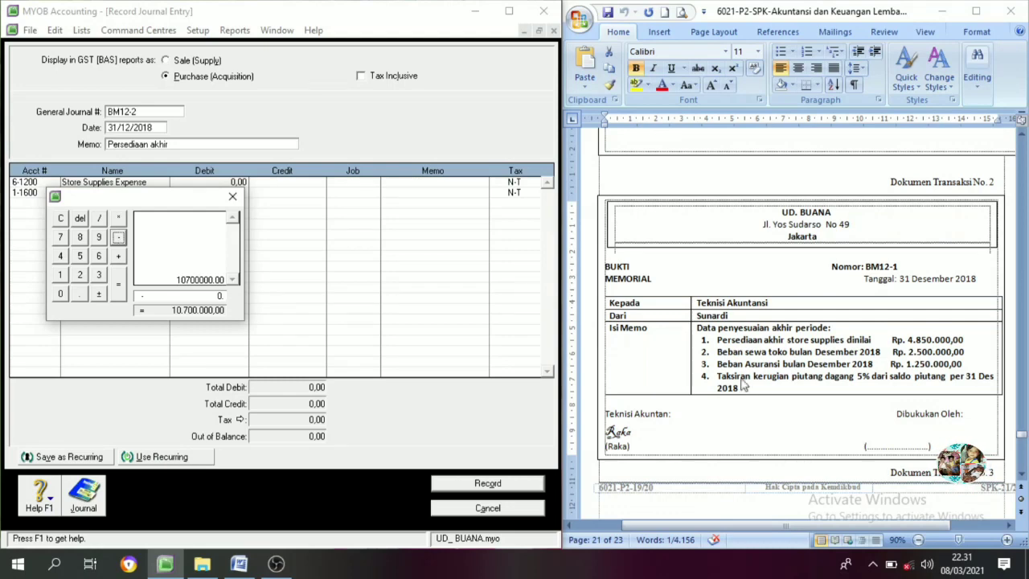
{"action": "left_click", "coordinate": [60, 256]}
{"action": "left_click", "coordinate": [80, 237]}
{"action": "left_click", "coordinate": [80, 256]}
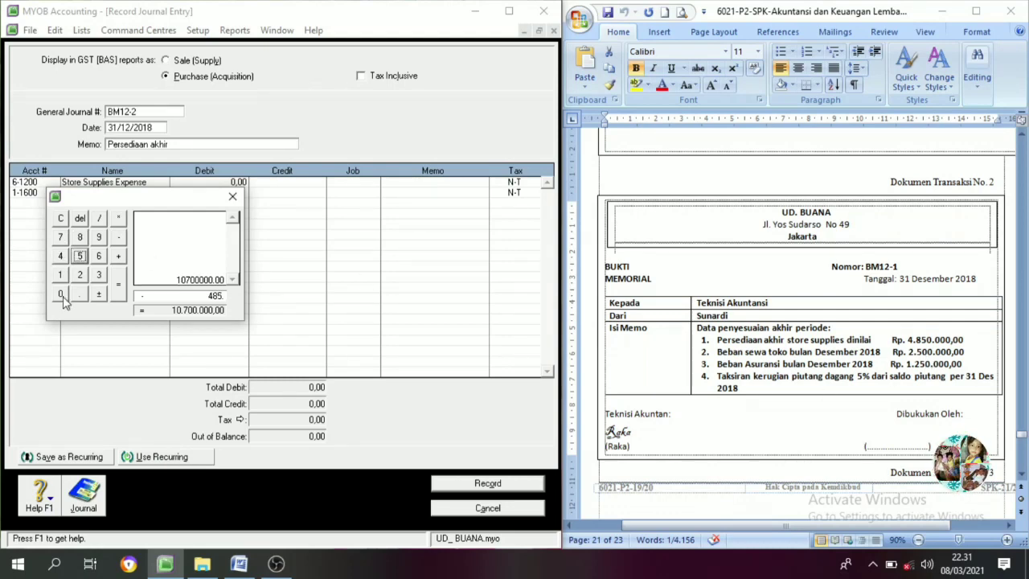
{"action": "left_click", "coordinate": [60, 295]}
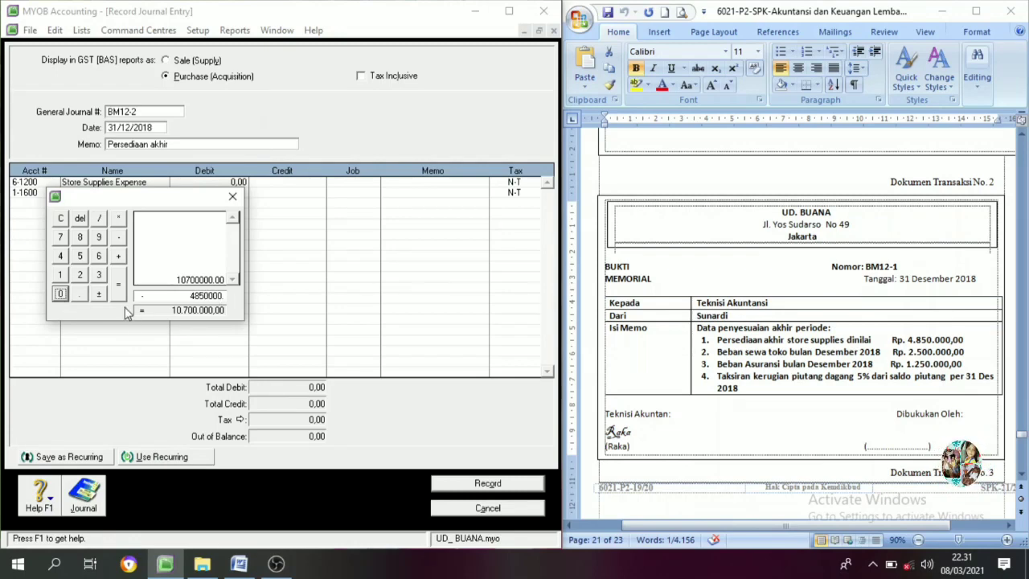
{"action": "left_click", "coordinate": [118, 287]}
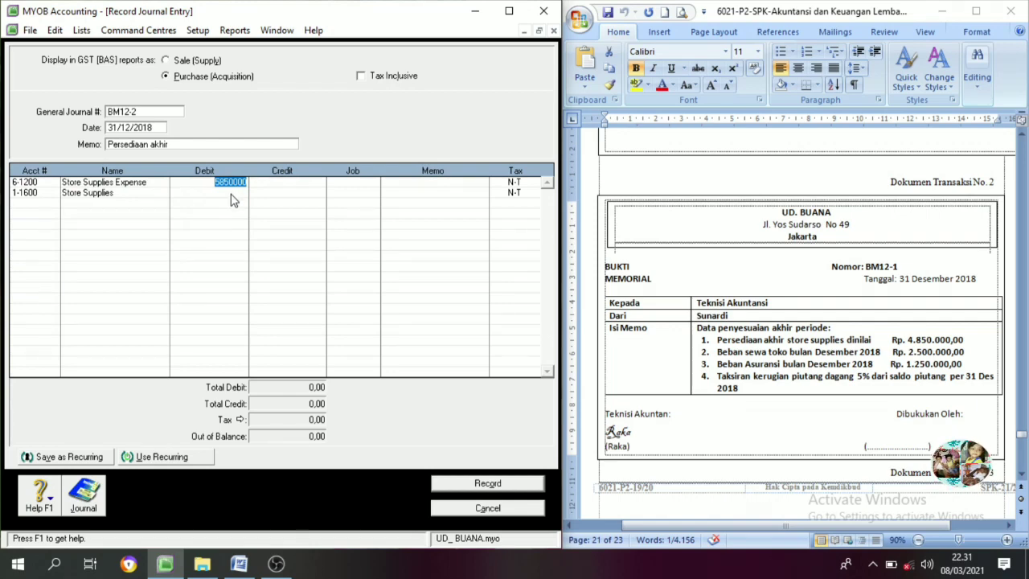
{"action": "key", "text": "Tab"}
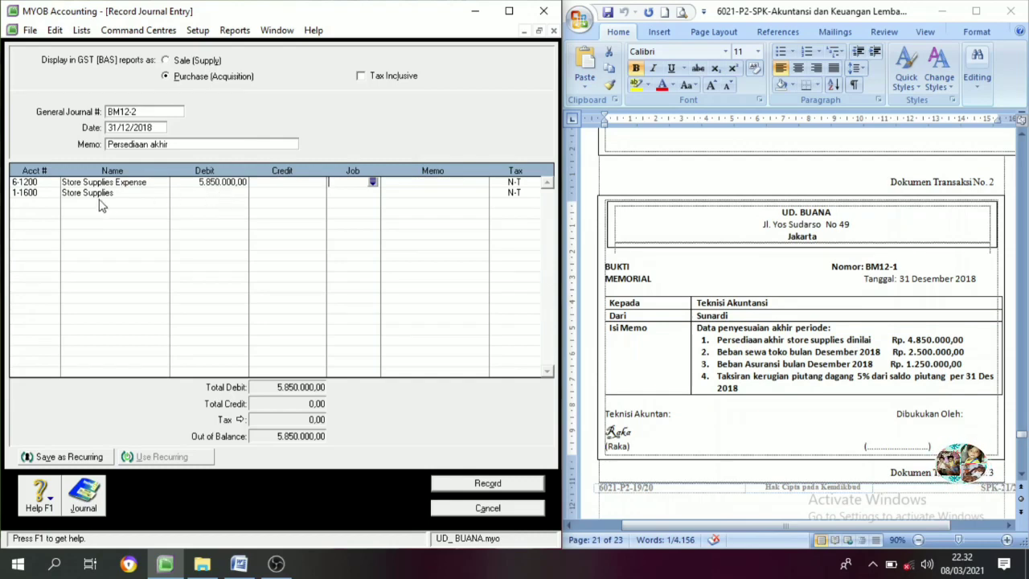
Step: Fill the Store Supplies line's credit with the balancing amount of 5.850.000,00 and record the journal entry
{"action": "left_click", "coordinate": [25, 196]}
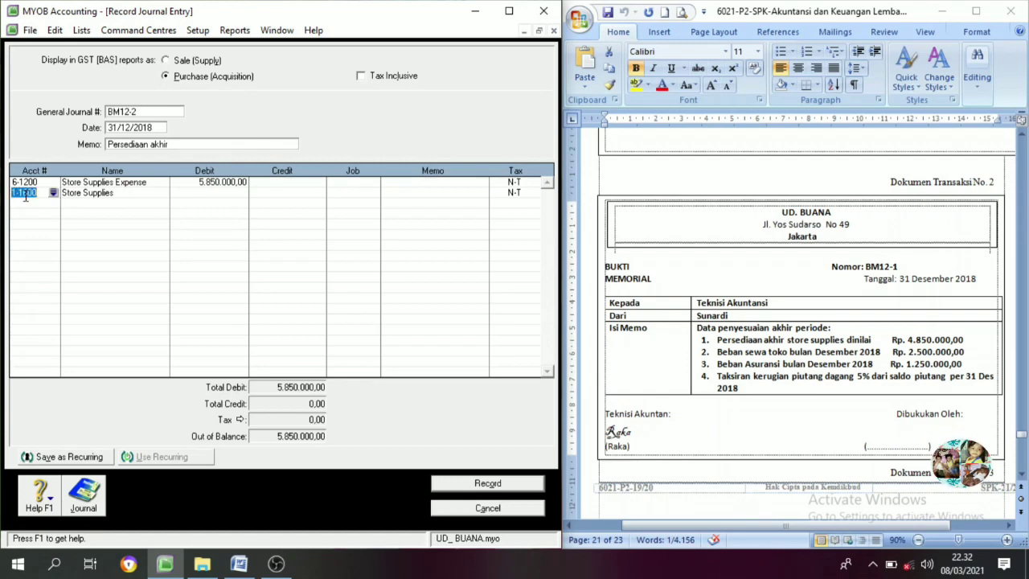
{"action": "key", "text": "Tab"}
{"action": "key", "text": "Tab"}
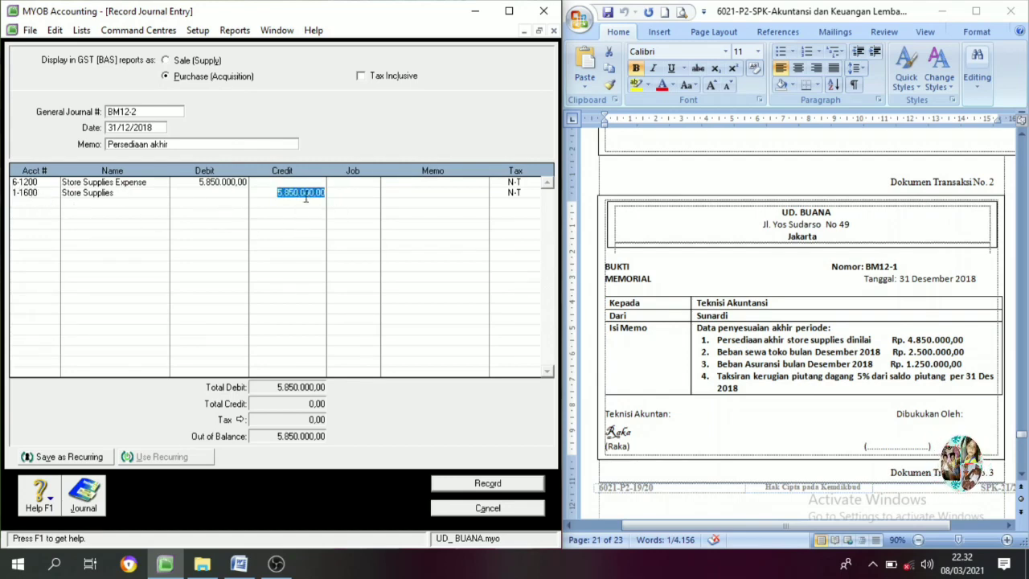
{"action": "left_click", "coordinate": [500, 485]}
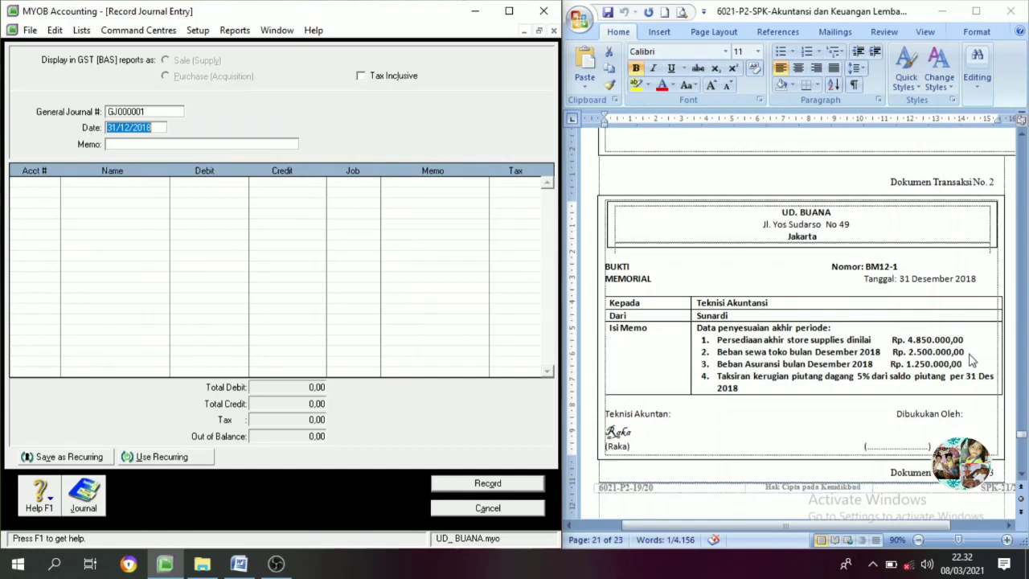
Step: Add the Rent Expense account (6-1600) as the first journal line with a debit of 2.500.000,00
{"action": "left_click", "coordinate": [46, 184]}
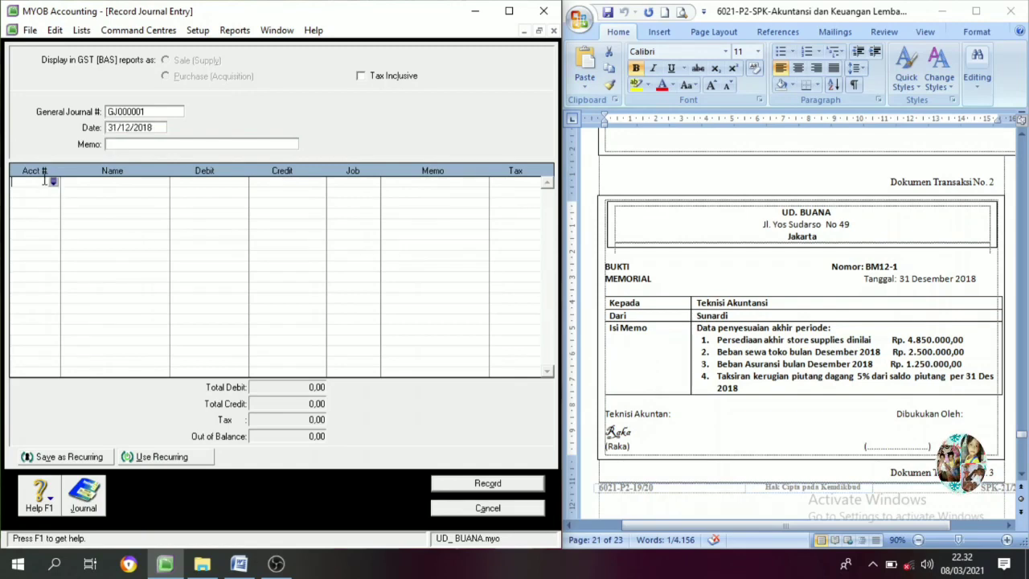
{"action": "left_click", "coordinate": [54, 183]}
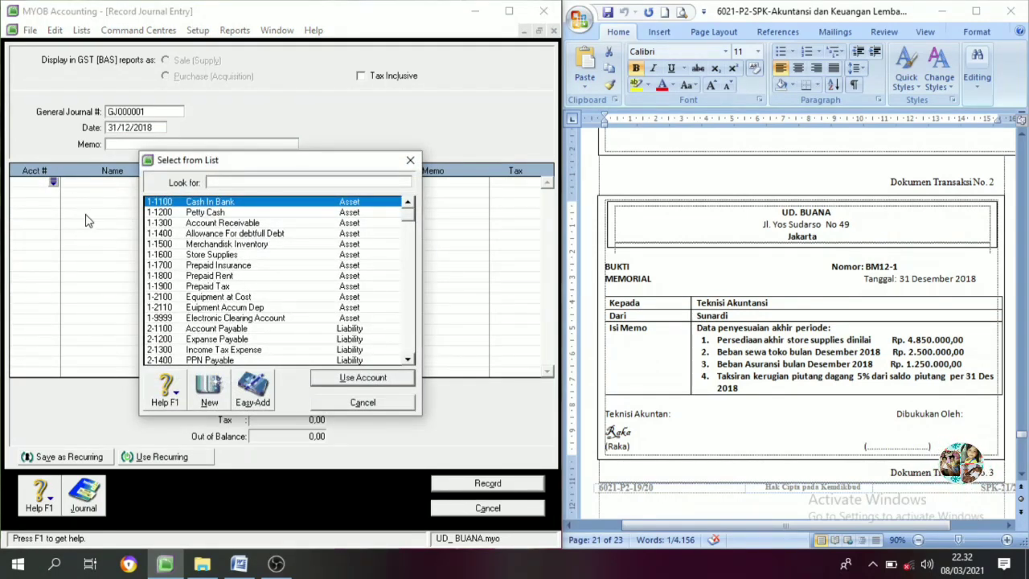
{"action": "scroll", "coordinate": [209, 305], "scroll_direction": "down", "scroll_amount": 5}
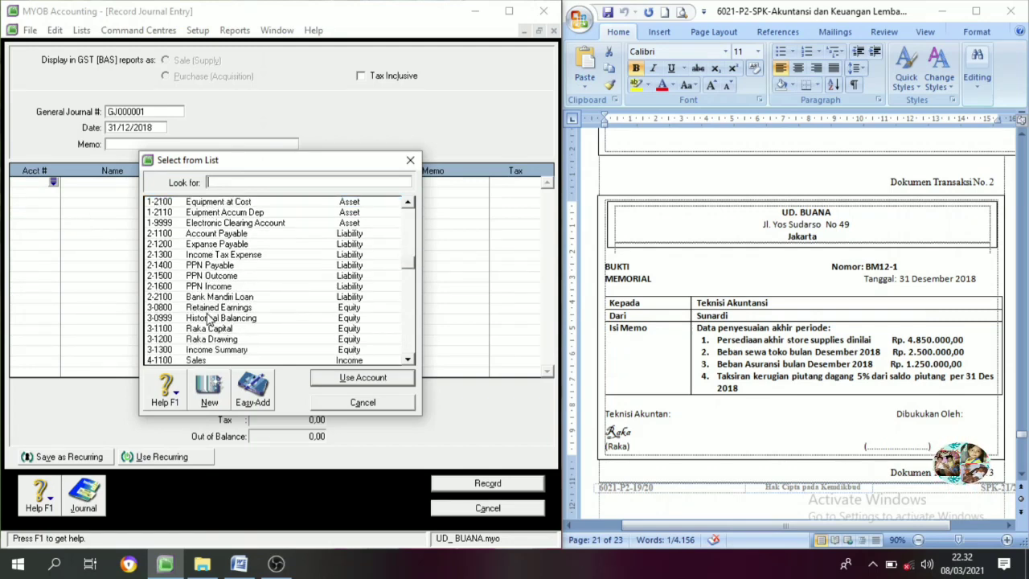
{"action": "scroll", "coordinate": [211, 331], "scroll_direction": "down", "scroll_amount": 2}
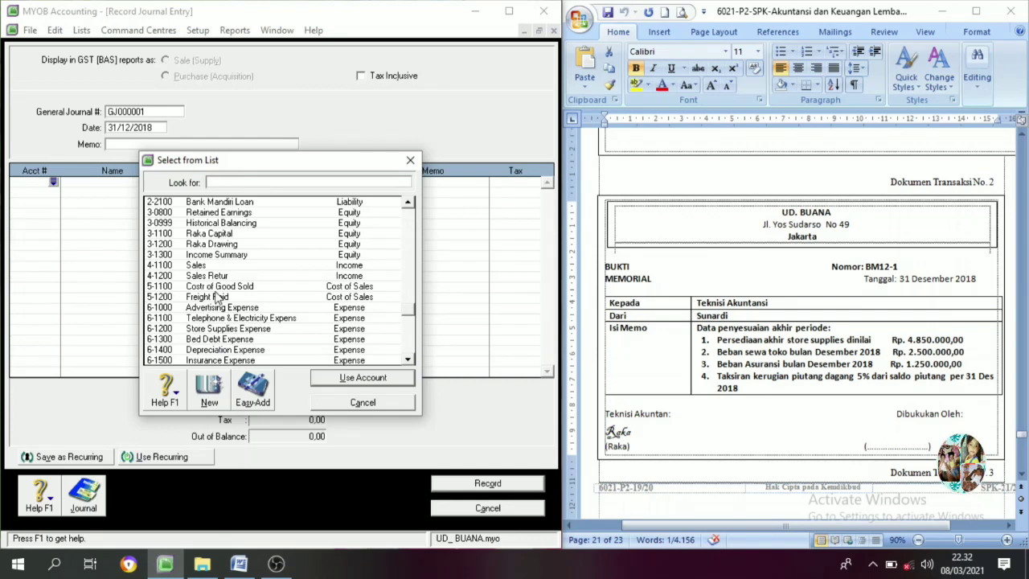
{"action": "scroll", "coordinate": [215, 303], "scroll_direction": "down", "scroll_amount": 1}
{"action": "left_click", "coordinate": [211, 341]}
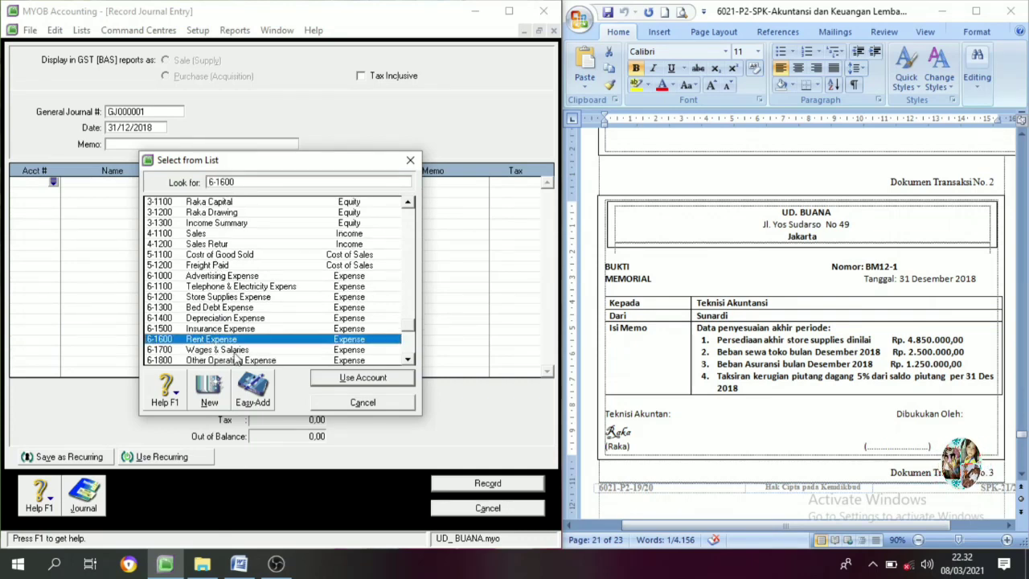
{"action": "left_click", "coordinate": [311, 378]}
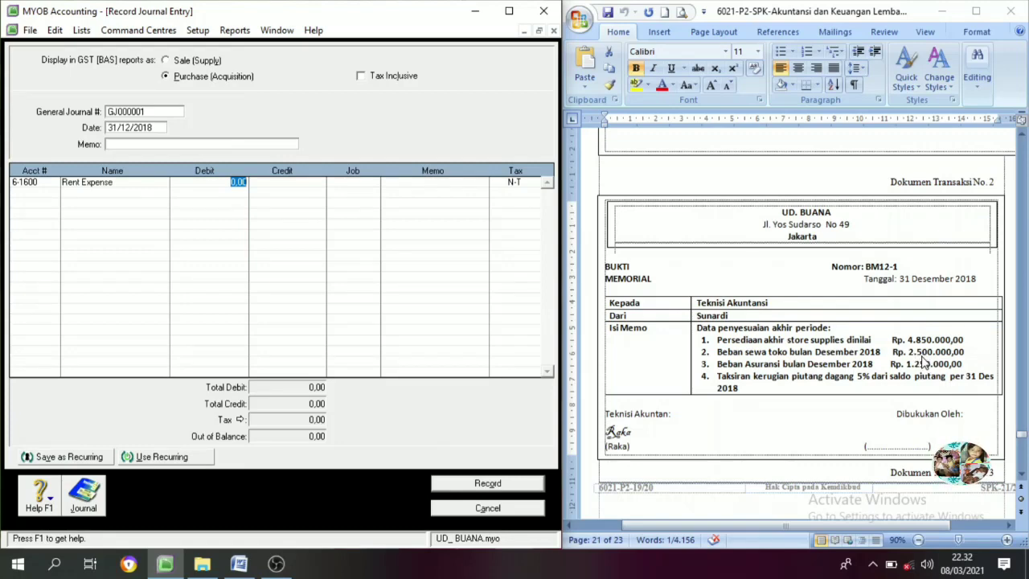
{"action": "type", "text": "2."}
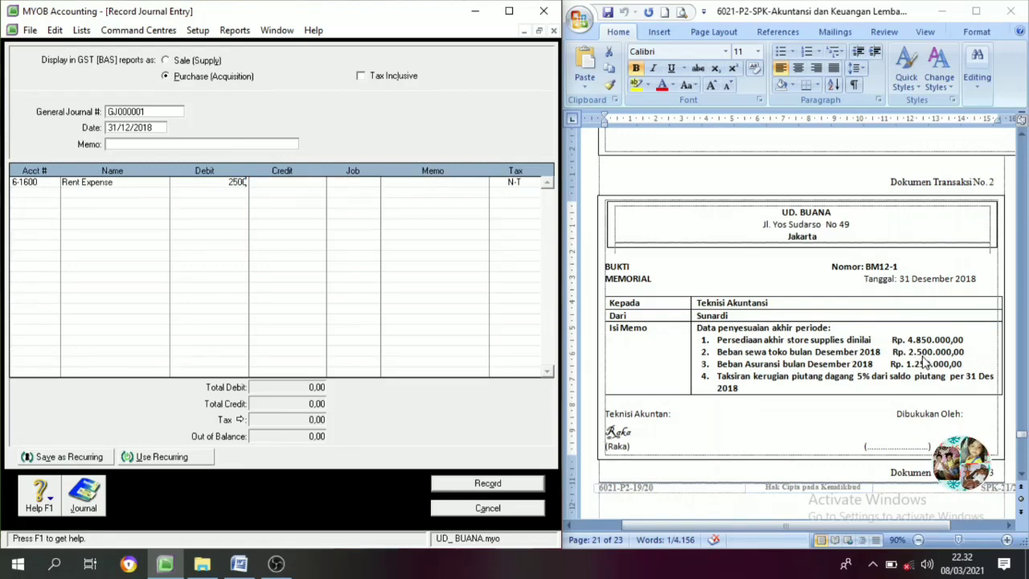
{"action": "type", "text": "500.000"}
{"action": "key", "text": "Tab"}
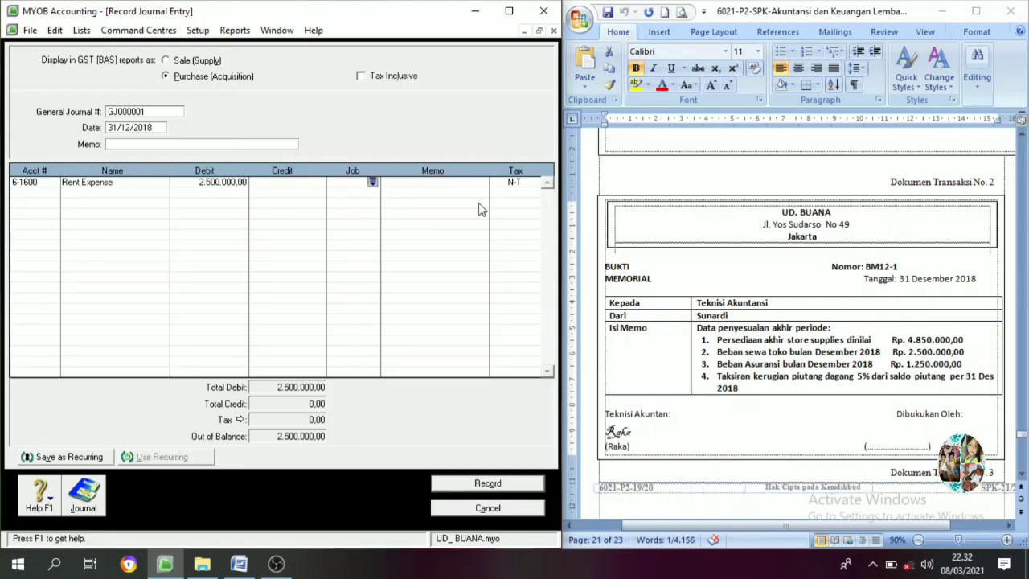
Step: Add the Prepaid Rent account (1-1800) as the second line and fill its credit with the balancing 2.500.000,00
{"action": "left_click", "coordinate": [36, 196]}
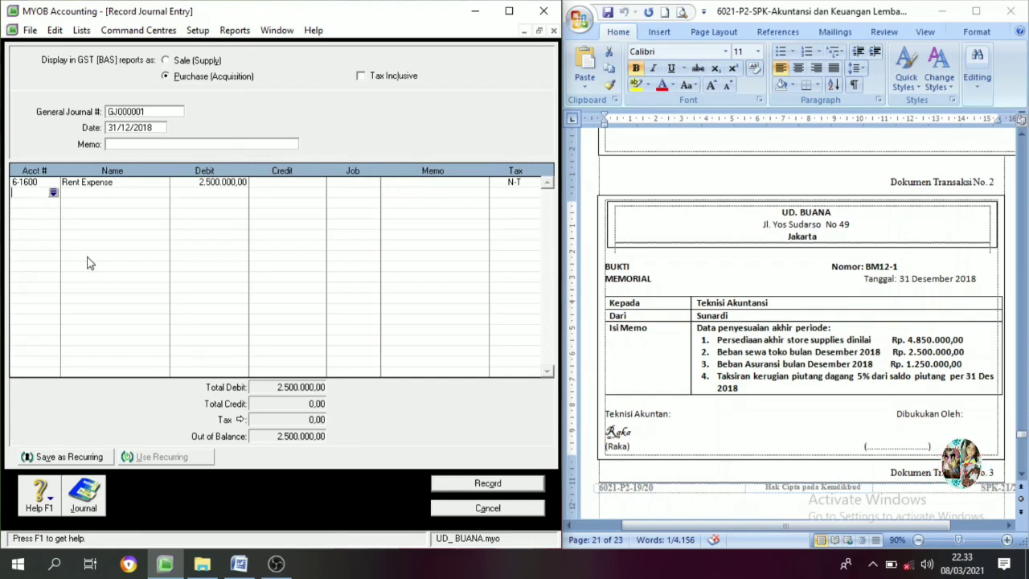
{"action": "left_click", "coordinate": [53, 193]}
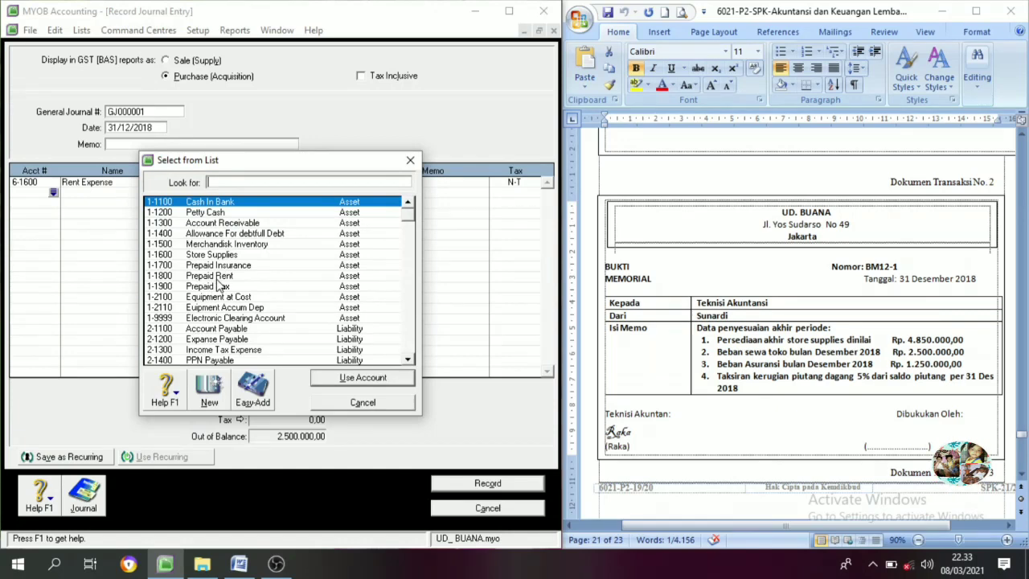
{"action": "left_click", "coordinate": [211, 275]}
{"action": "left_click", "coordinate": [361, 379]}
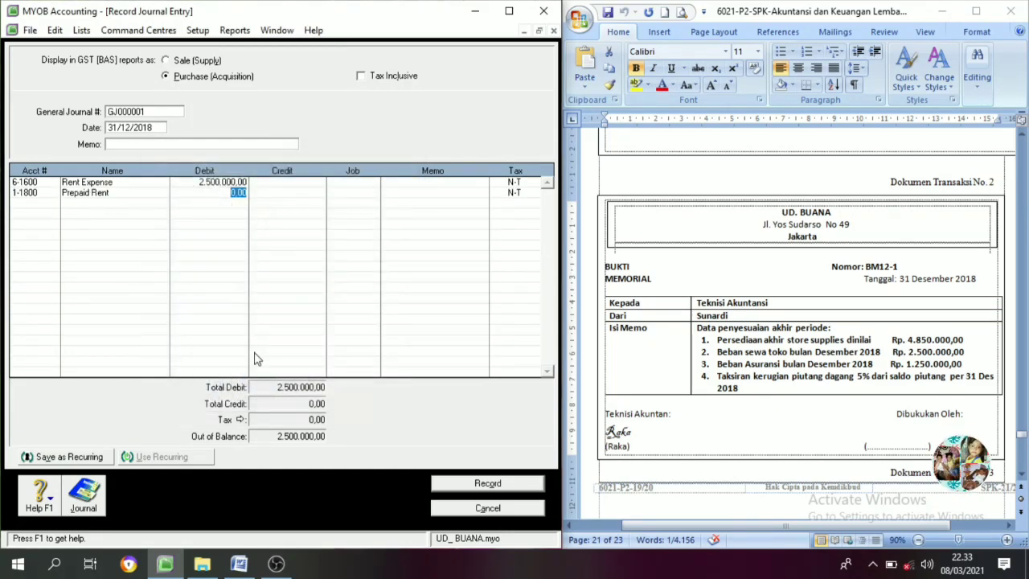
{"action": "key", "text": "Tab"}
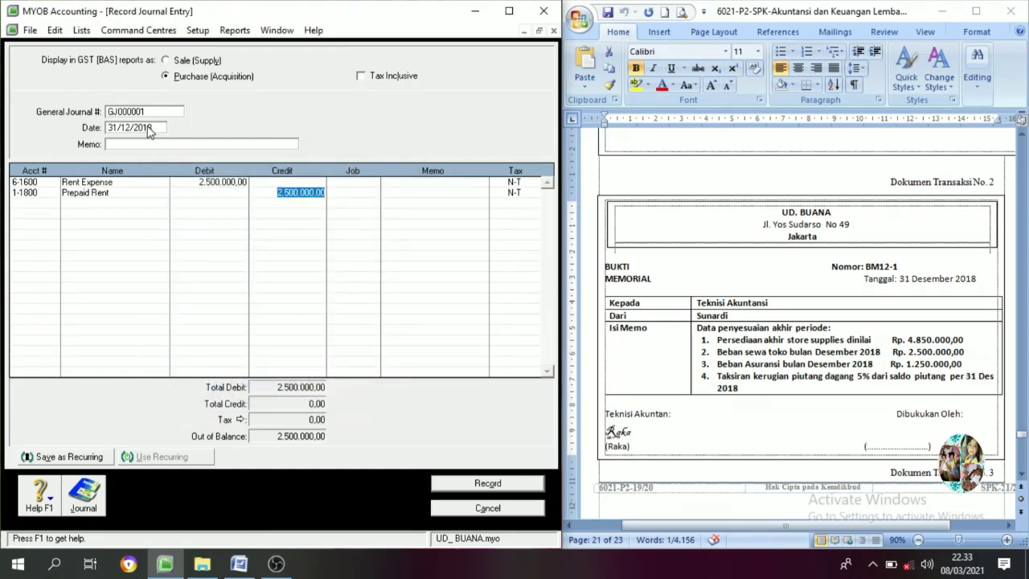
Step: Record the rent entry under journal number BM12-1, copied from the memorial document, with the memo "Beban sewa"
{"action": "mouse_move", "coordinate": [866, 266]}
{"action": "left_mouse_down"}
{"action": "mouse_move", "coordinate": [902, 266]}
{"action": "mouse_move", "coordinate": [869, 268]}
{"action": "left_mouse_up"}
{"action": "key", "text": "ctrl+c"}
{"action": "left_click", "coordinate": [902, 267]}
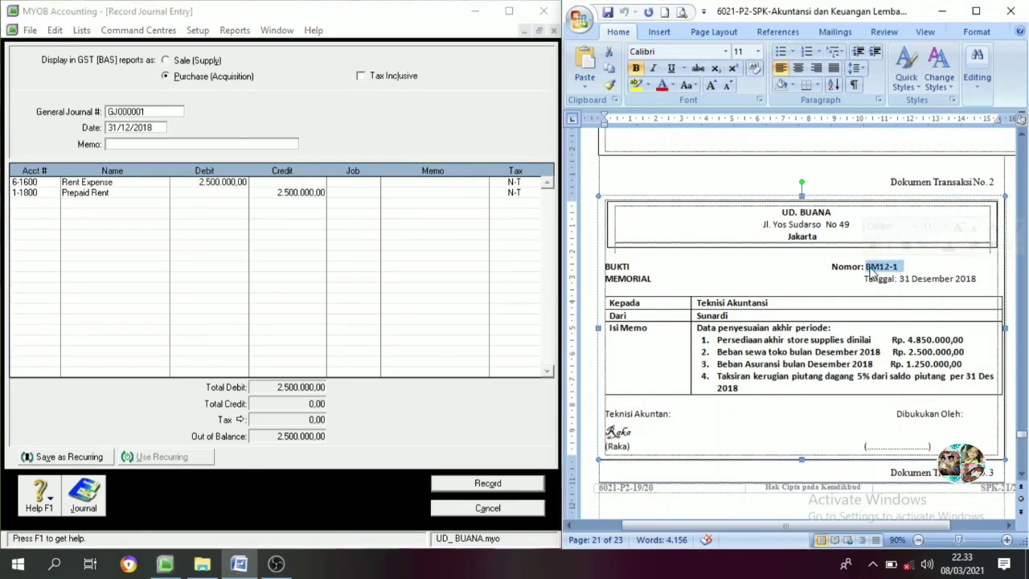
{"action": "left_click", "coordinate": [149, 110]}
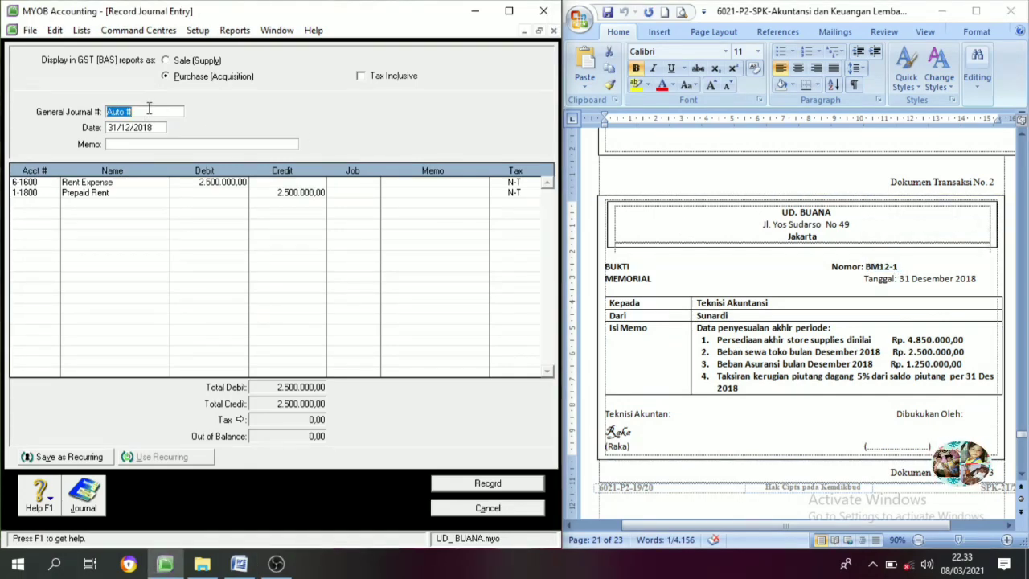
{"action": "key", "text": "ctrl+v"}
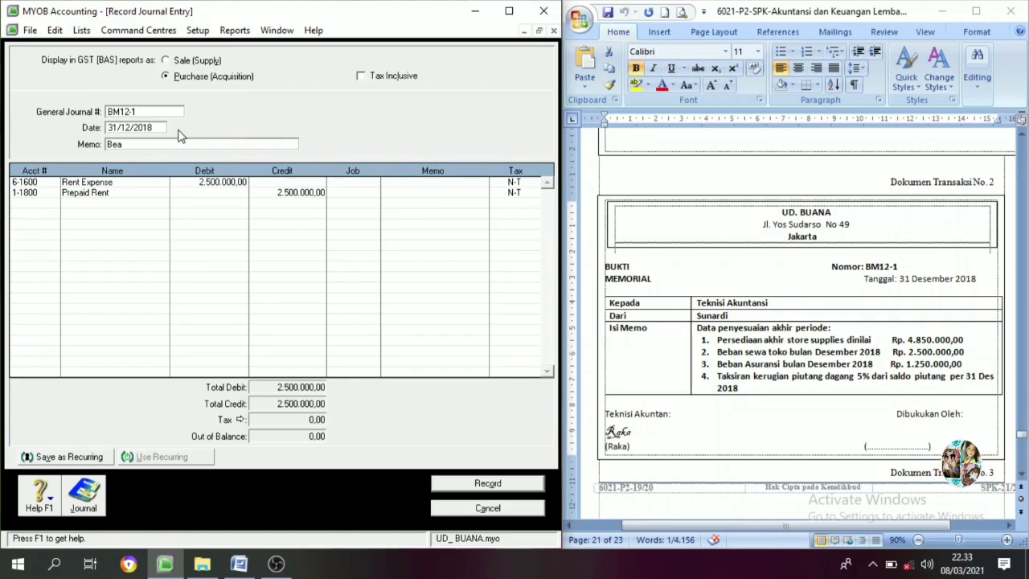
{"action": "type", "text": "ban sewa"}
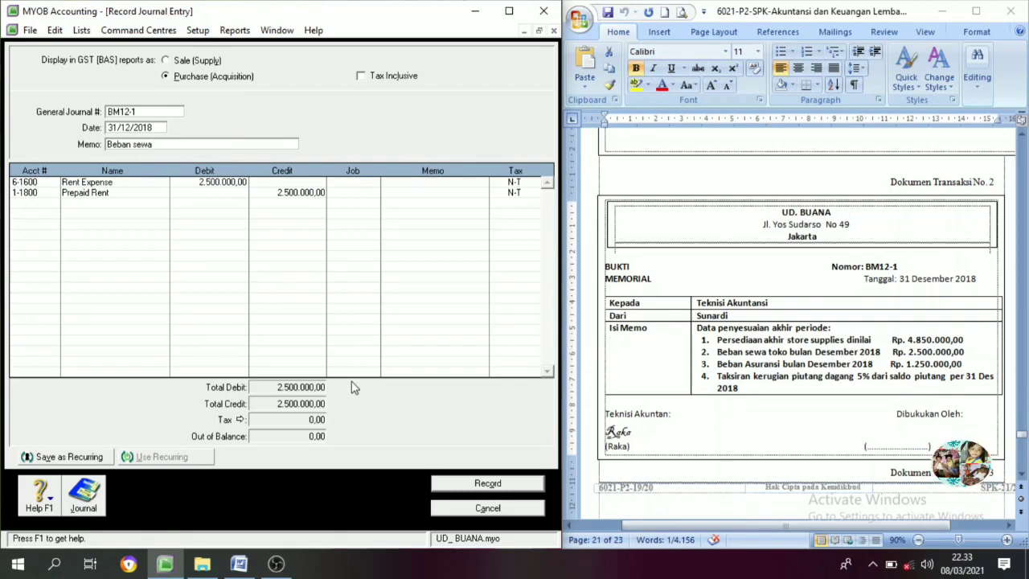
{"action": "left_click", "coordinate": [486, 489]}
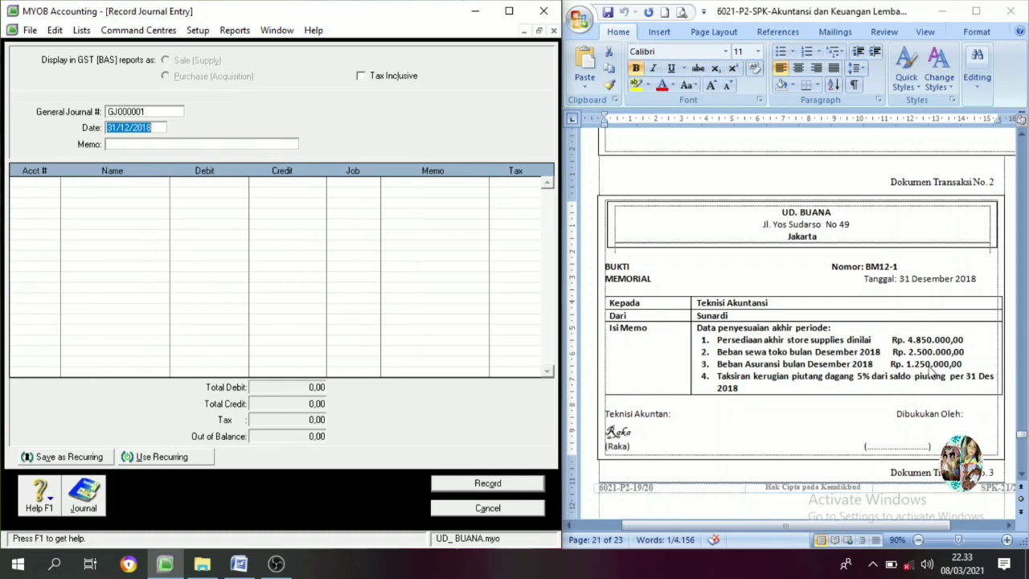
Step: Add the Insurance Expense account (6-1500) as the first line of the new journal entry with a debit of 1.250.000,00
{"action": "left_click", "coordinate": [38, 182]}
{"action": "left_click", "coordinate": [53, 183]}
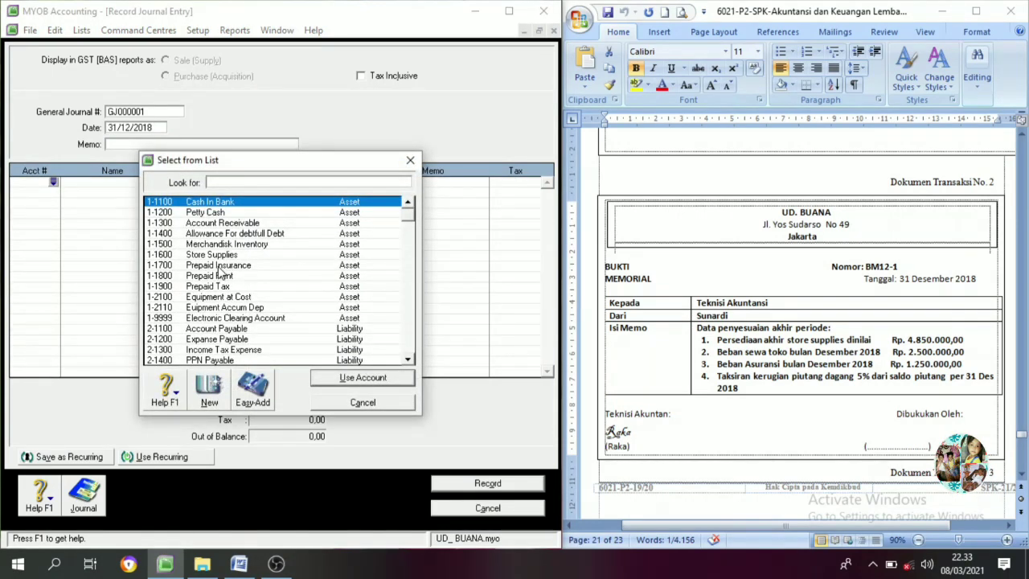
{"action": "scroll", "coordinate": [224, 305], "scroll_direction": "down", "scroll_amount": 6}
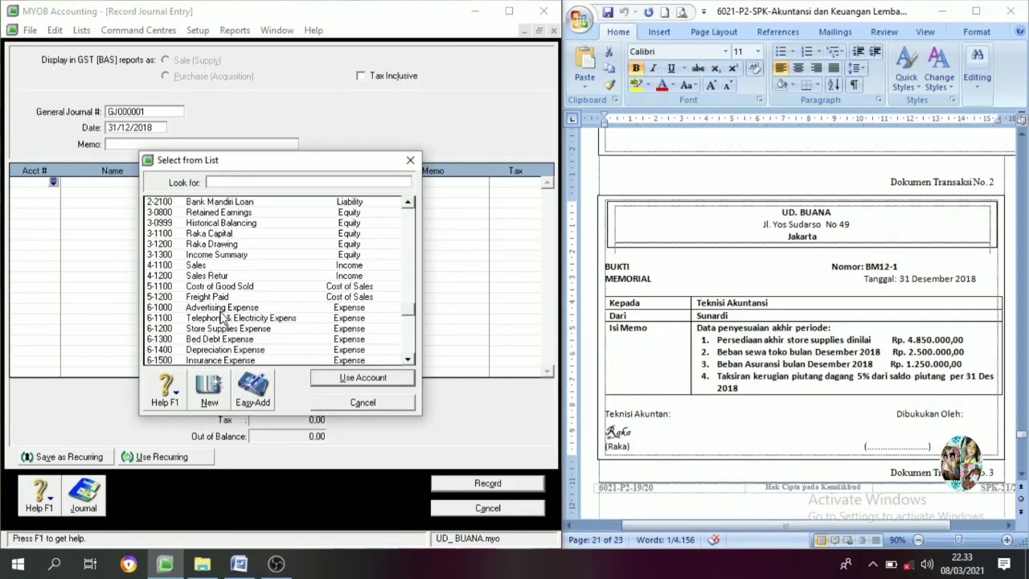
{"action": "scroll", "coordinate": [216, 306], "scroll_direction": "up", "scroll_amount": 1}
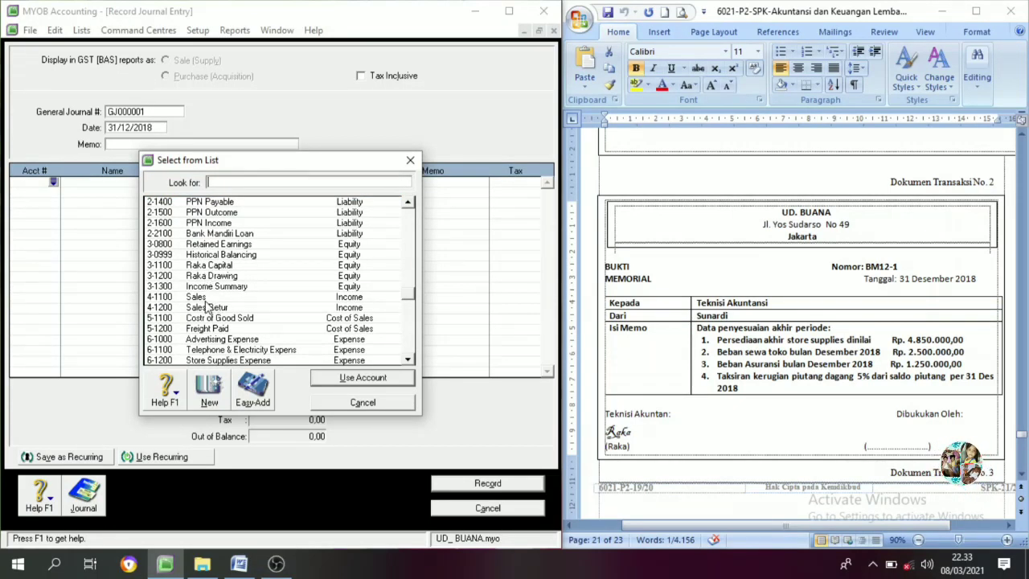
{"action": "scroll", "coordinate": [214, 359], "scroll_direction": "down", "scroll_amount": 1}
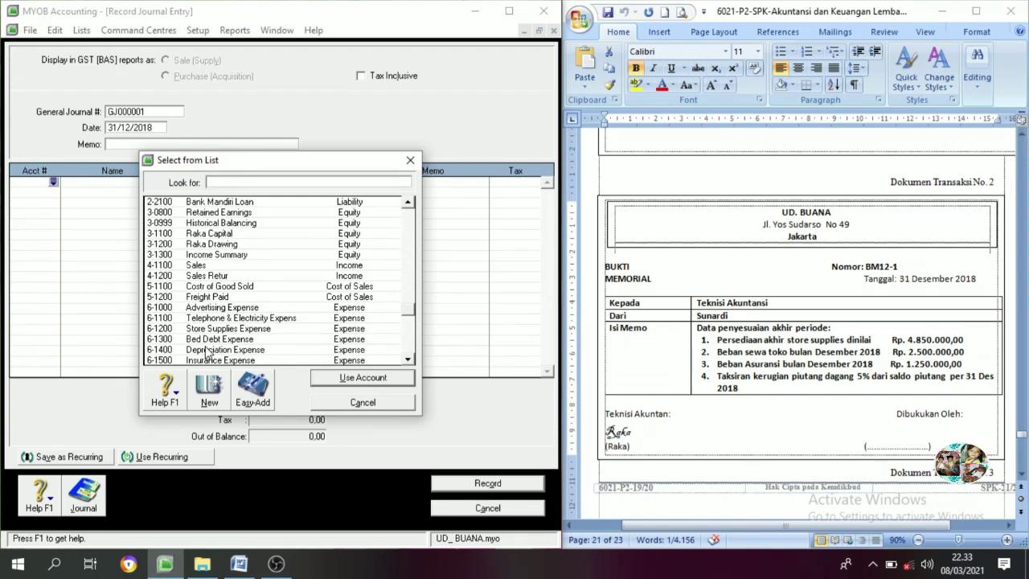
{"action": "scroll", "coordinate": [208, 354], "scroll_direction": "down", "scroll_amount": 1}
{"action": "left_click", "coordinate": [215, 330]}
{"action": "left_click", "coordinate": [338, 379]}
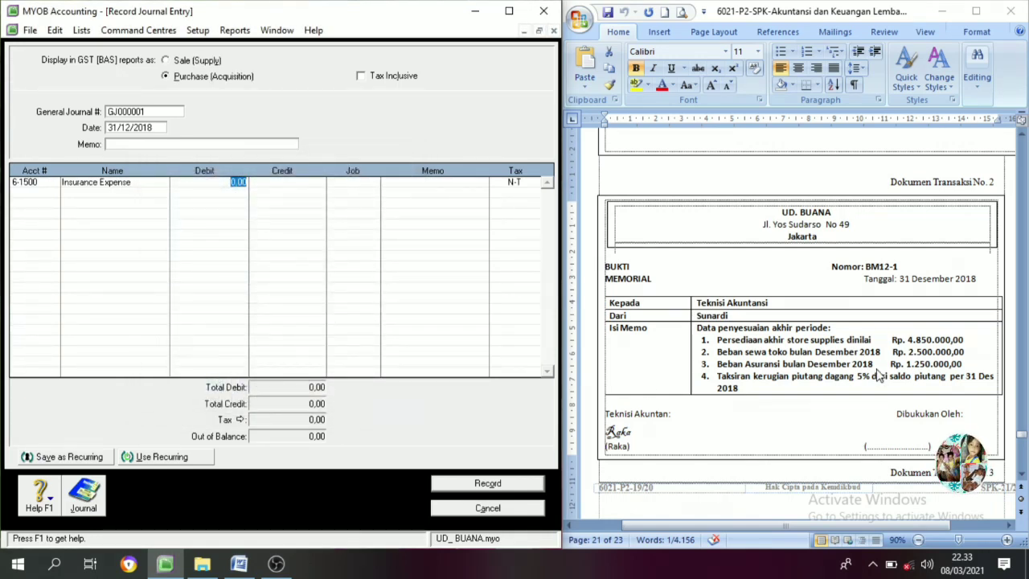
{"action": "type", "text": "1250000"}
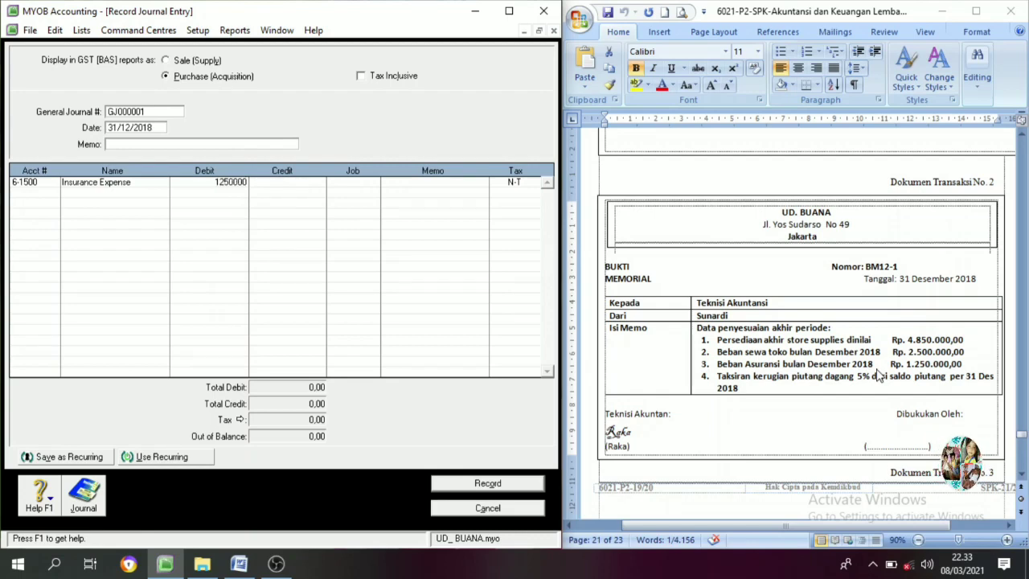
{"action": "key", "text": "Tab"}
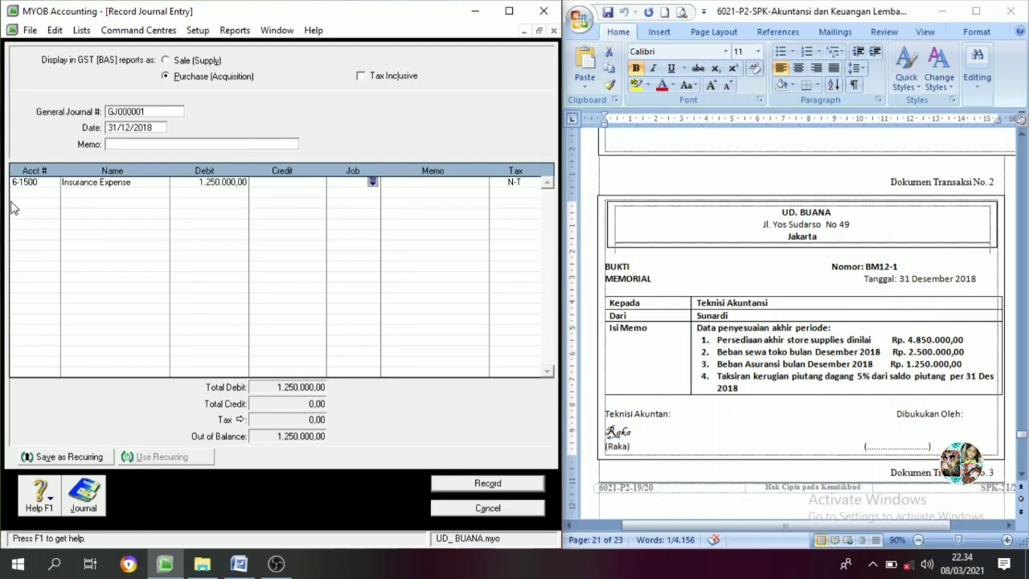
Step: Add the Prepaid Insurance account (1-1700) as the second line and fill its credit with the balancing 1.250.000,00
{"action": "left_click", "coordinate": [29, 190]}
{"action": "left_click", "coordinate": [53, 194]}
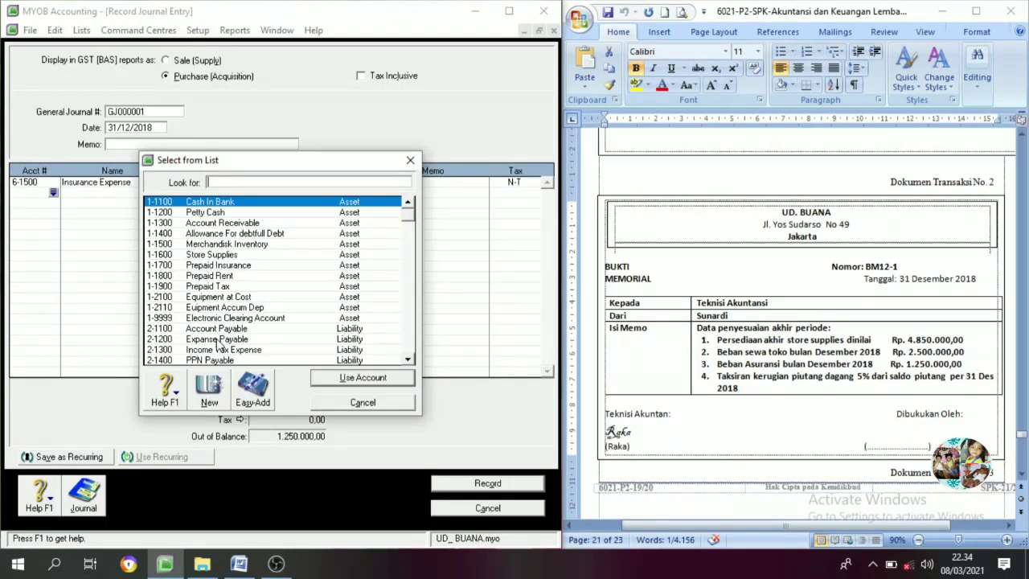
{"action": "left_click", "coordinate": [213, 267]}
{"action": "left_click", "coordinate": [357, 377]}
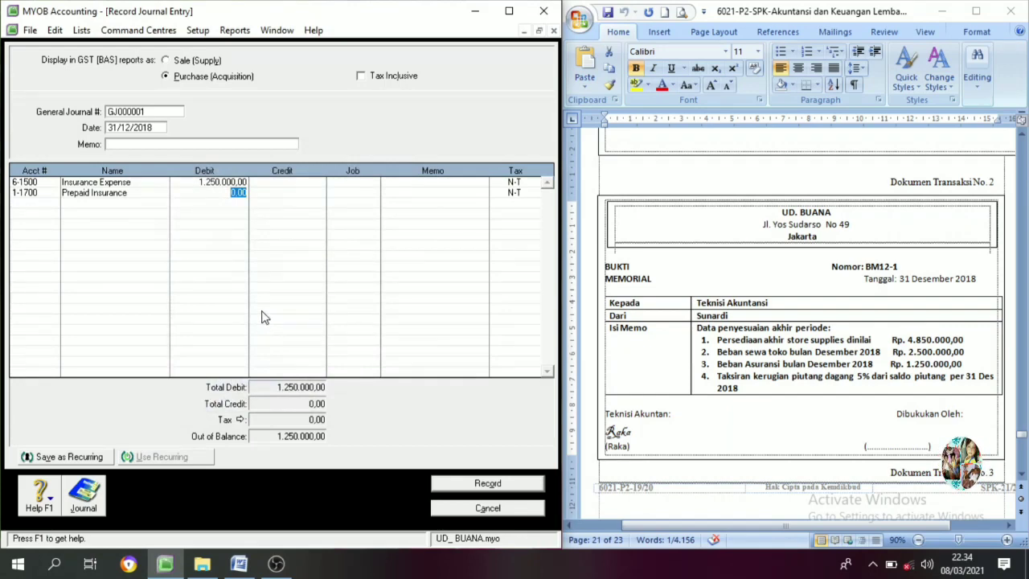
{"action": "key", "text": "Tab"}
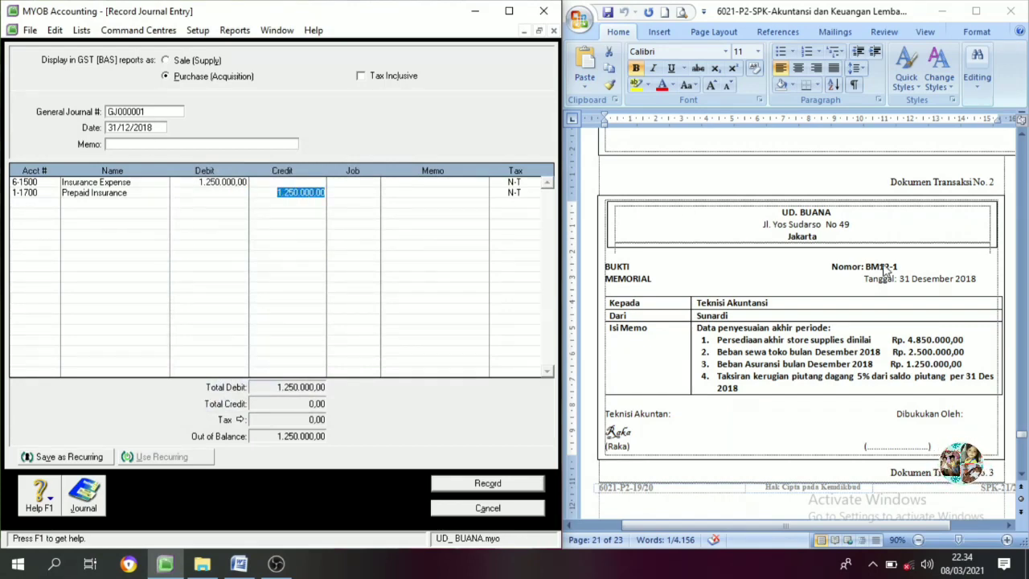
Step: Record the insurance entry under journal number BM12-1, copied from the memorial document, with the memo "Beban asuransi"
{"action": "left_click_drag", "start_coordinate": [866, 266], "coordinate": [897, 271]}
{"action": "key", "text": "ctrl+c"}
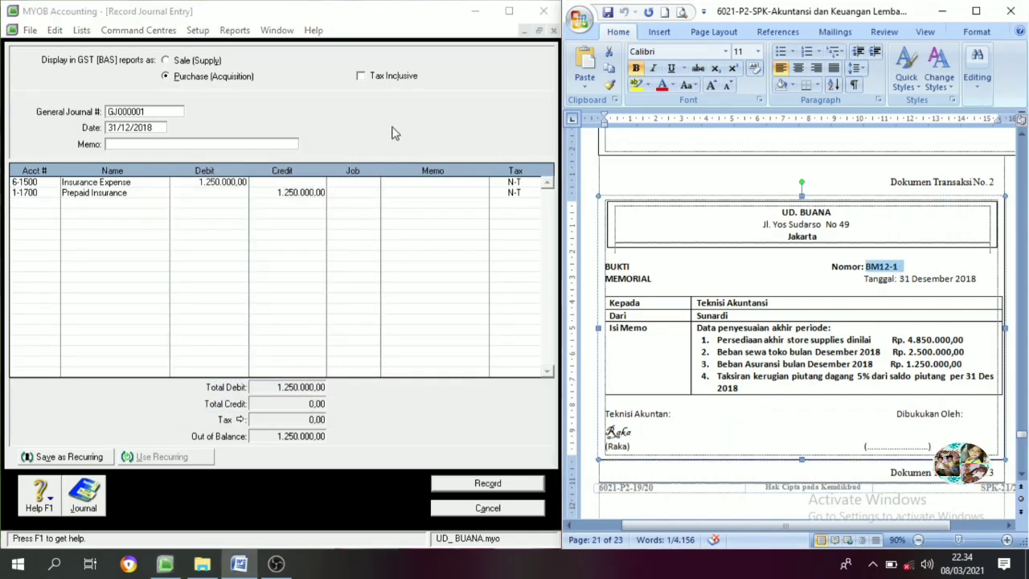
{"action": "left_click", "coordinate": [153, 110]}
{"action": "key", "text": "ctrl+v"}
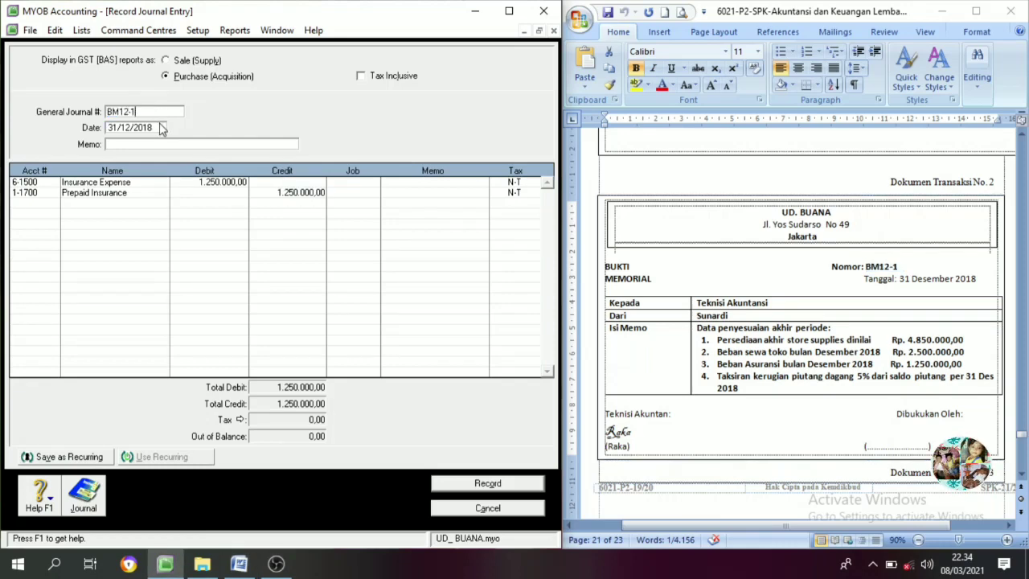
{"action": "left_click", "coordinate": [115, 145]}
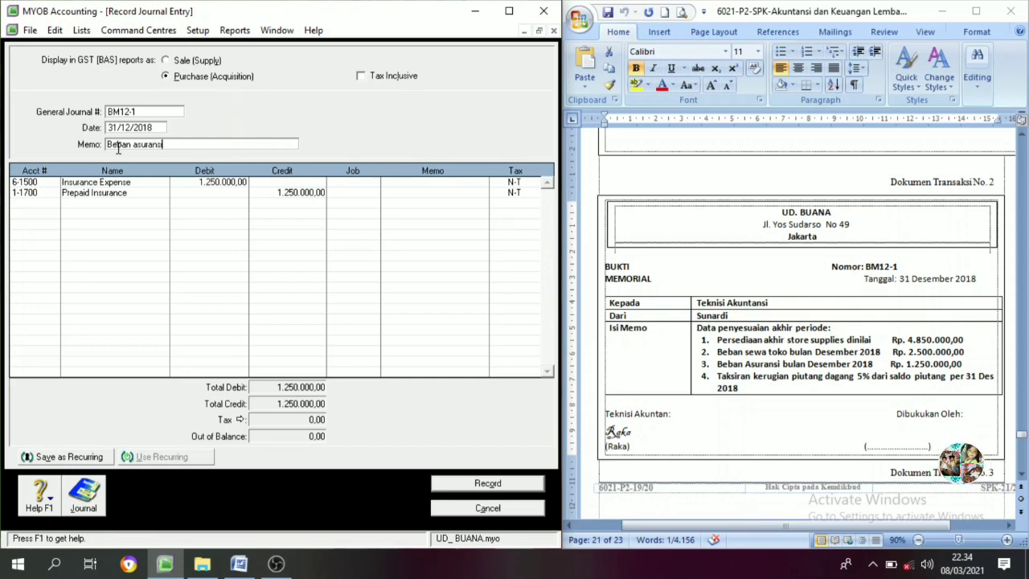
{"action": "left_click", "coordinate": [471, 483]}
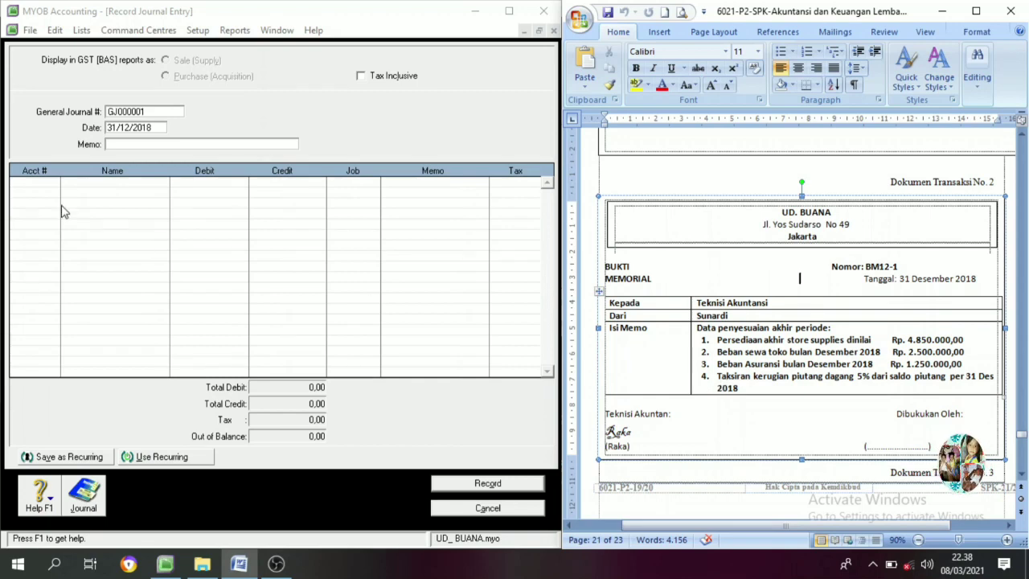
Step: Add the Bed Debt Expense account (6-1300) as the first line of the new journal entry
{"action": "left_click", "coordinate": [31, 185]}
{"action": "left_click", "coordinate": [54, 183]}
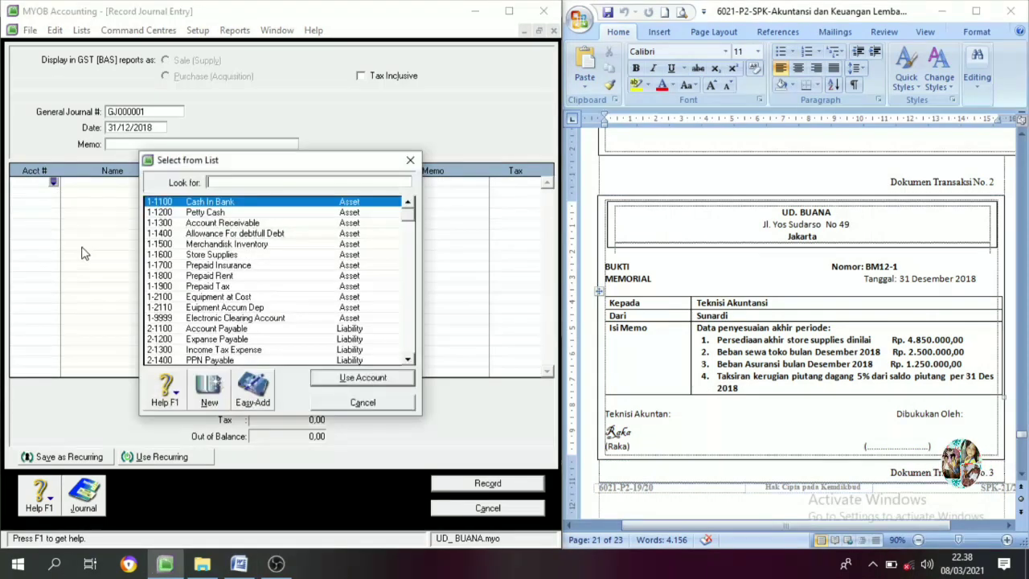
{"action": "scroll", "coordinate": [214, 325], "scroll_direction": "down", "scroll_amount": 2}
{"action": "scroll", "coordinate": [213, 326], "scroll_direction": "down", "scroll_amount": 2}
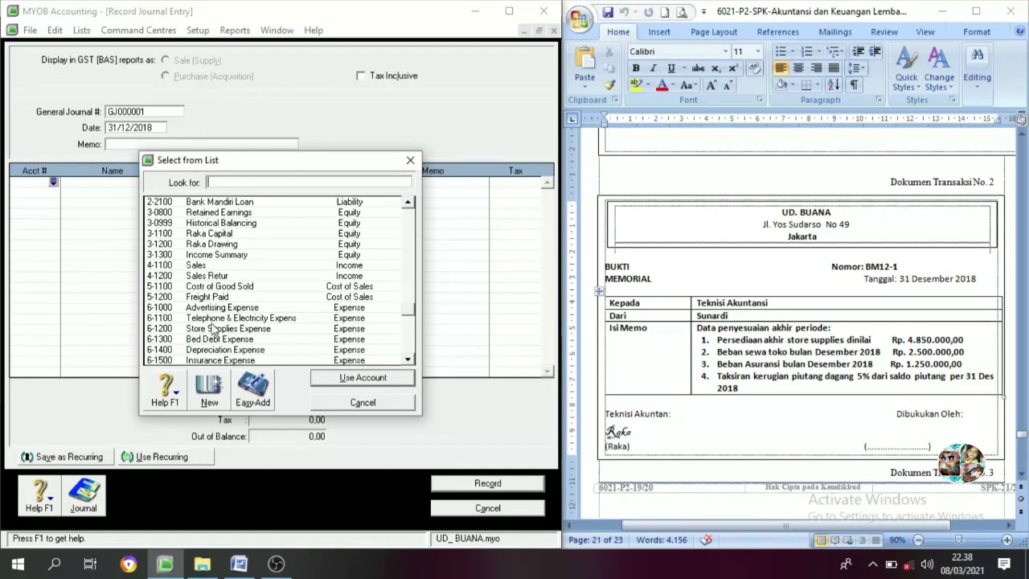
{"action": "type", "text": "6-1300"}
{"action": "left_click", "coordinate": [356, 381]}
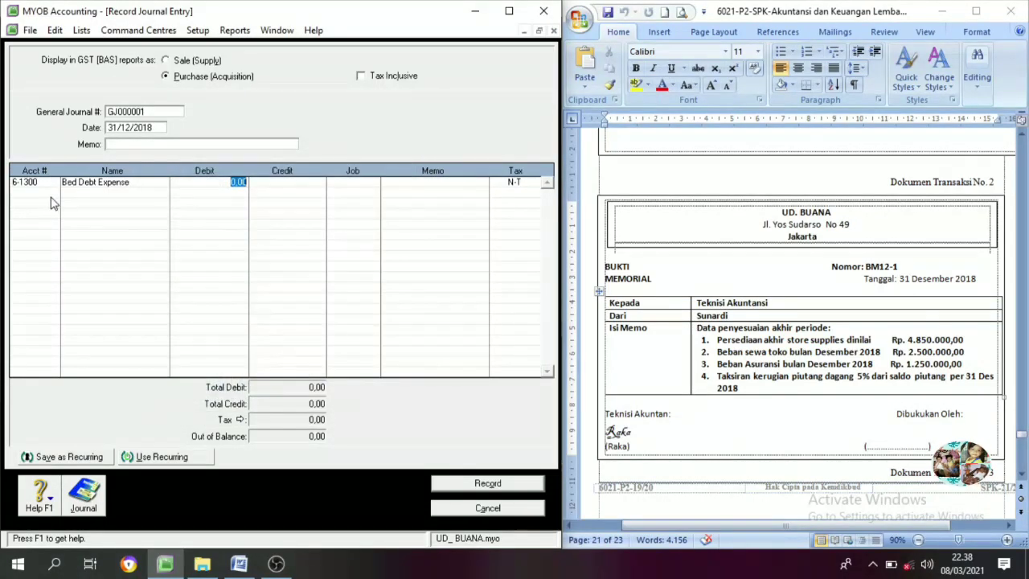
Step: Add the Allowance For debtfull Debt account (1-1400) as the second line of the journal entry
{"action": "left_click", "coordinate": [53, 195]}
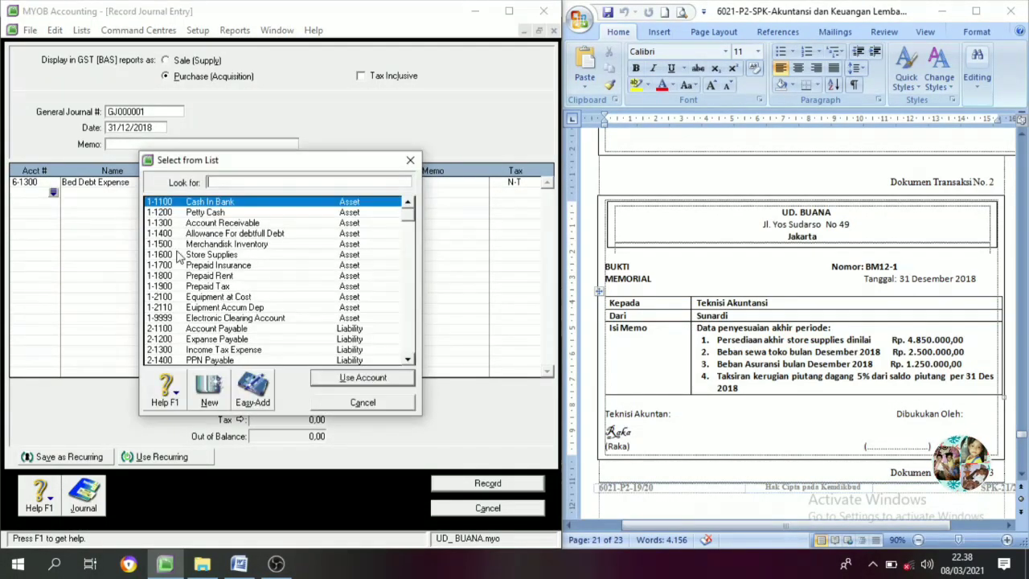
{"action": "left_click", "coordinate": [231, 233]}
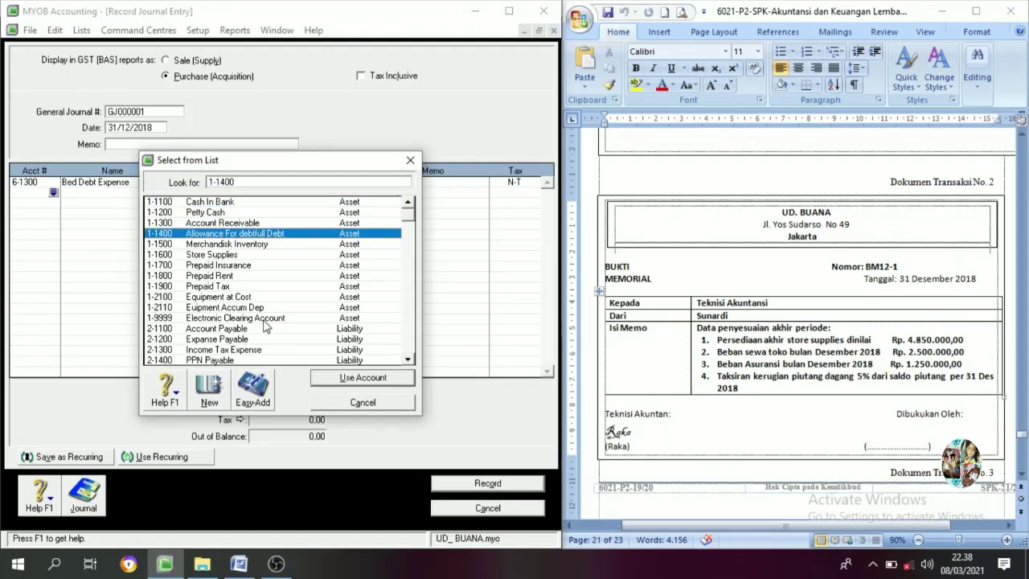
{"action": "left_click", "coordinate": [352, 381]}
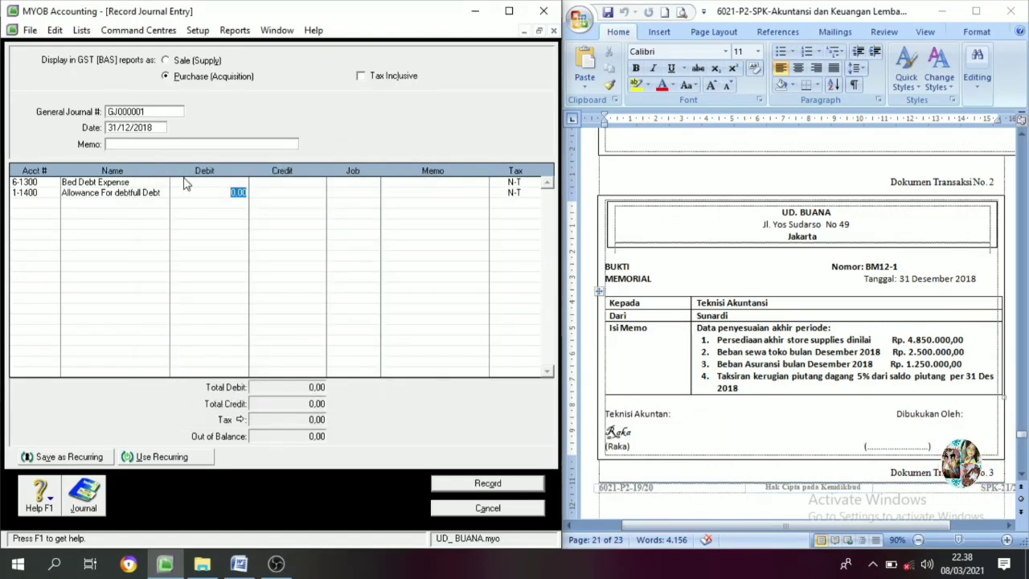
Step: Check the Account Receivable balance in the accounts list and return to the journal entry
{"action": "left_click", "coordinate": [215, 182]}
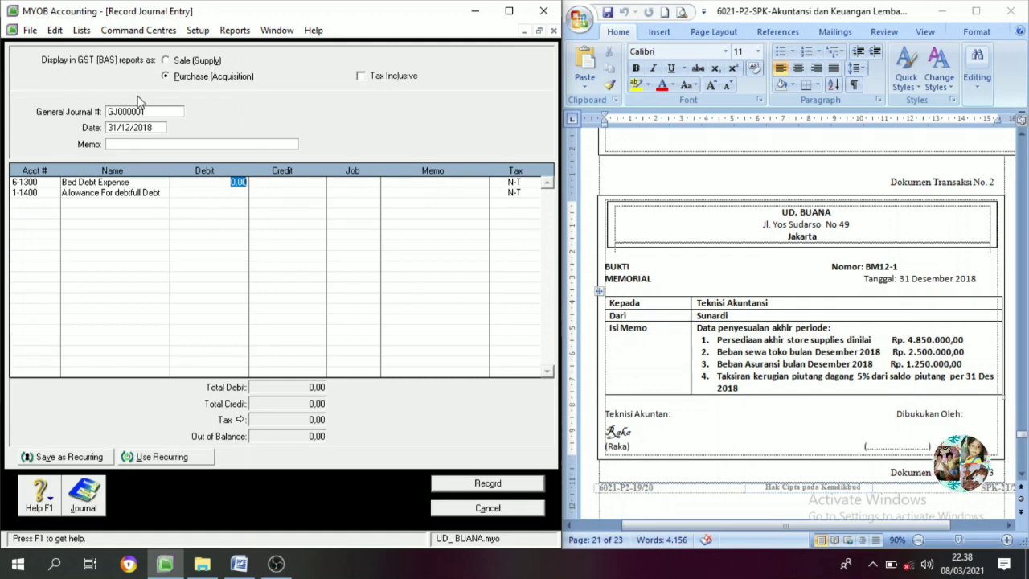
{"action": "left_click", "coordinate": [82, 29]}
{"action": "left_click", "coordinate": [97, 46]}
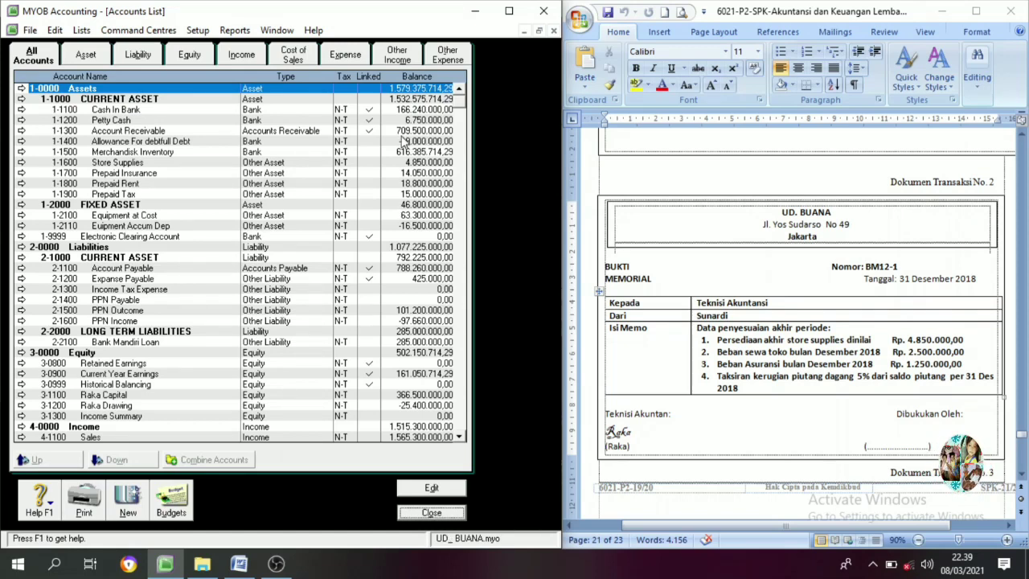
{"action": "left_click", "coordinate": [432, 512]}
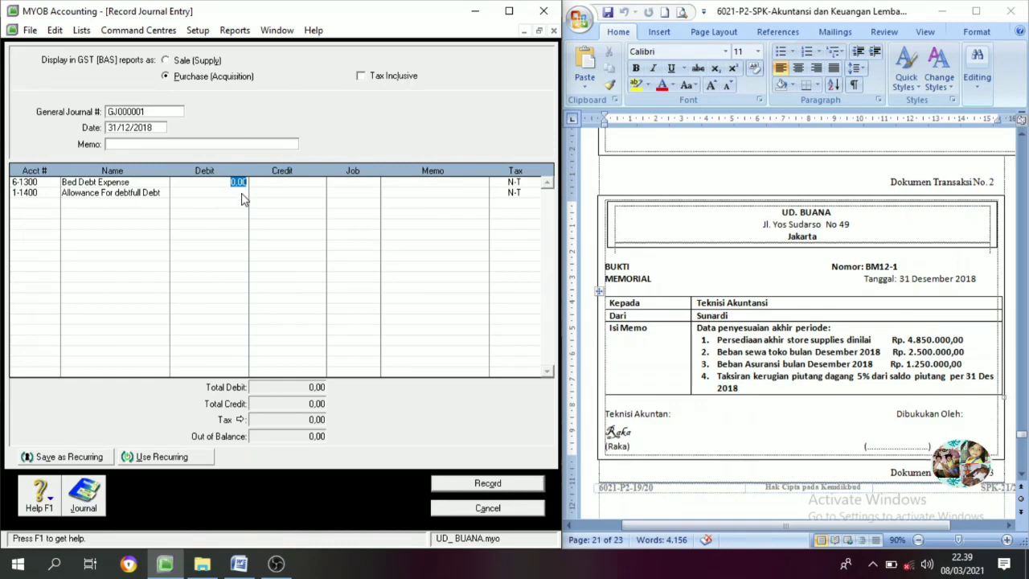
Step: Calculate 709500000 × 0.05 in the built-in calculator and enter the resulting 35.475.000,00 as the Bed Debt Expense debit
{"action": "key", "text": "space"}
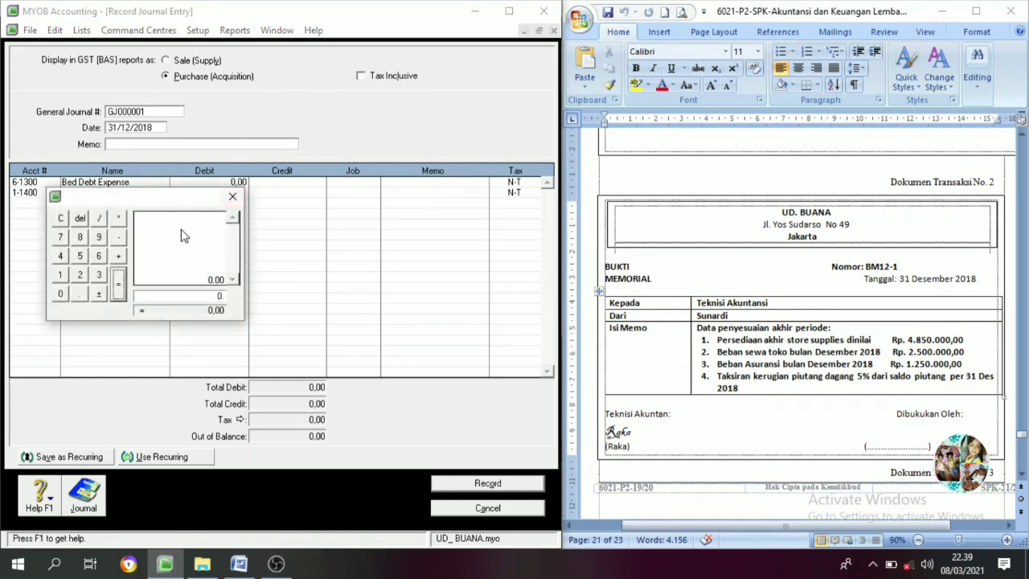
{"action": "left_click", "coordinate": [60, 217]}
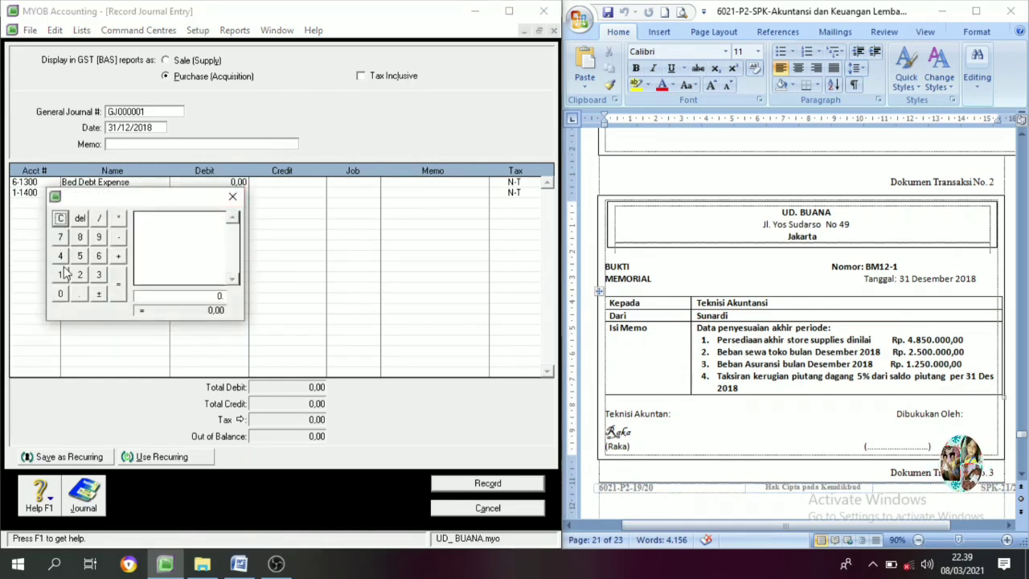
{"action": "left_click", "coordinate": [59, 237]}
{"action": "left_click", "coordinate": [60, 294]}
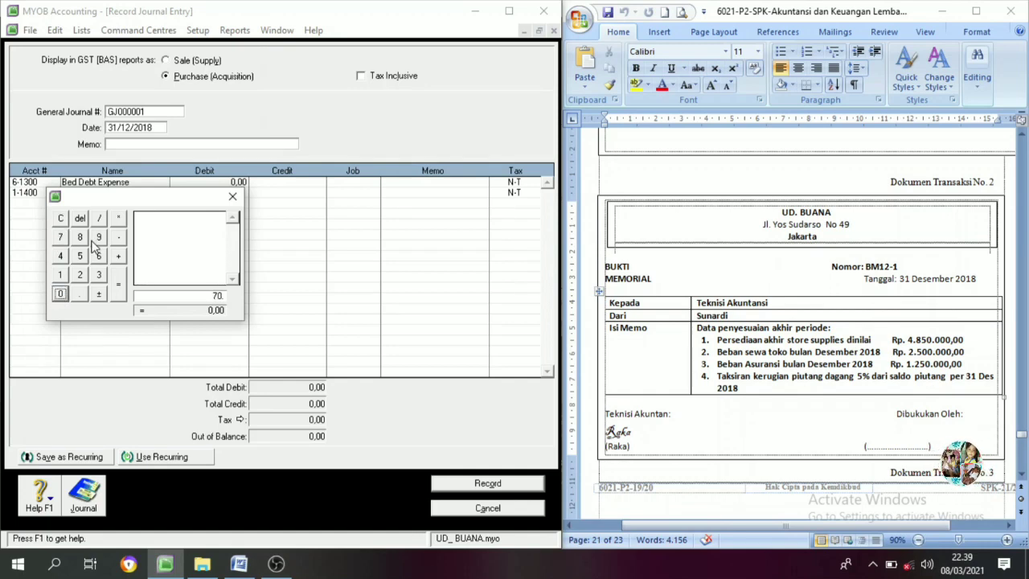
{"action": "left_click", "coordinate": [98, 236]}
{"action": "left_click", "coordinate": [81, 256]}
{"action": "left_click", "coordinate": [60, 295]}
{"action": "left_click", "coordinate": [59, 294]}
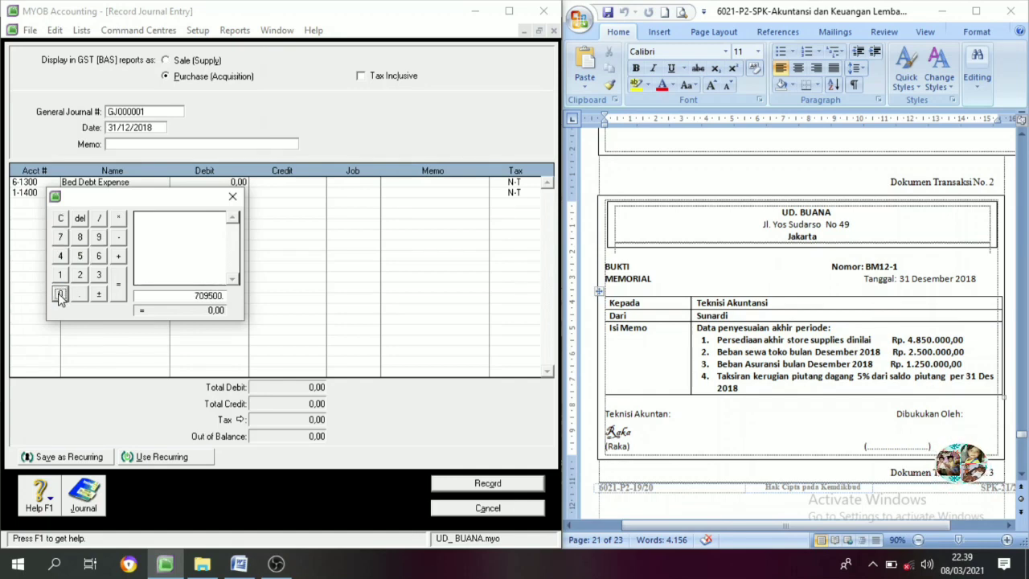
{"action": "left_click", "coordinate": [60, 294]}
{"action": "left_click", "coordinate": [59, 294]}
{"action": "left_click", "coordinate": [60, 294]}
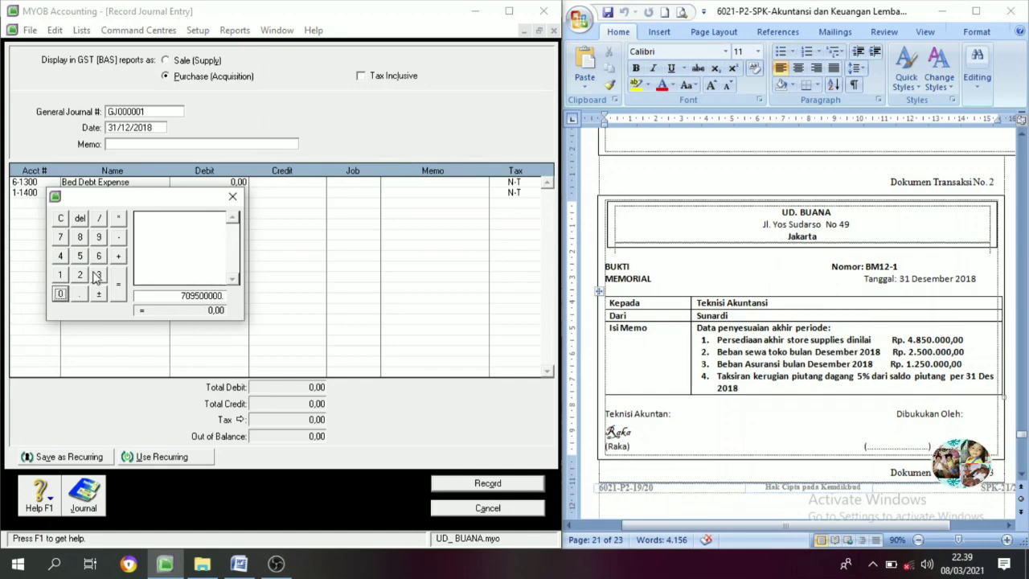
{"action": "left_click", "coordinate": [118, 219]}
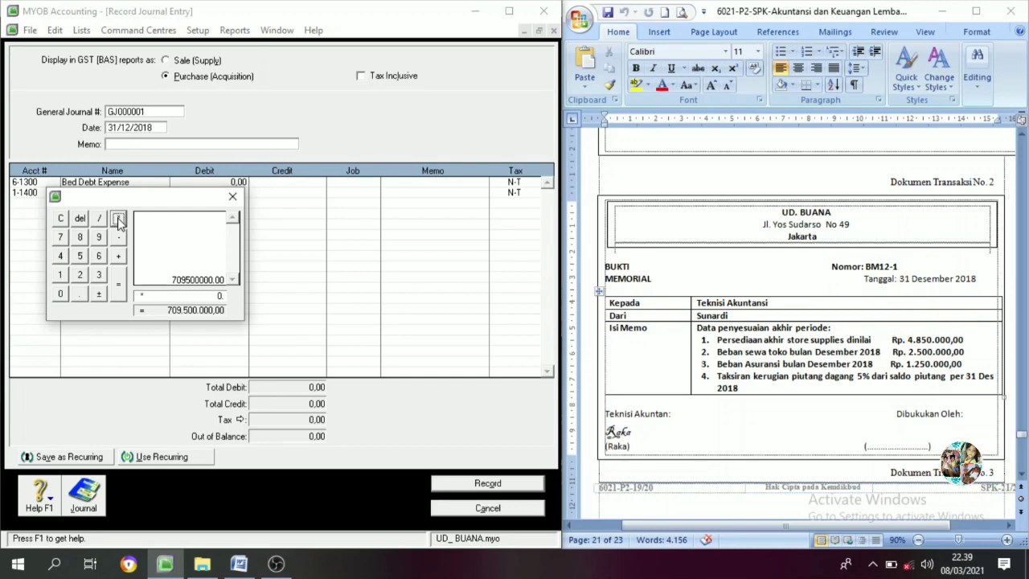
{"action": "left_click", "coordinate": [61, 294]}
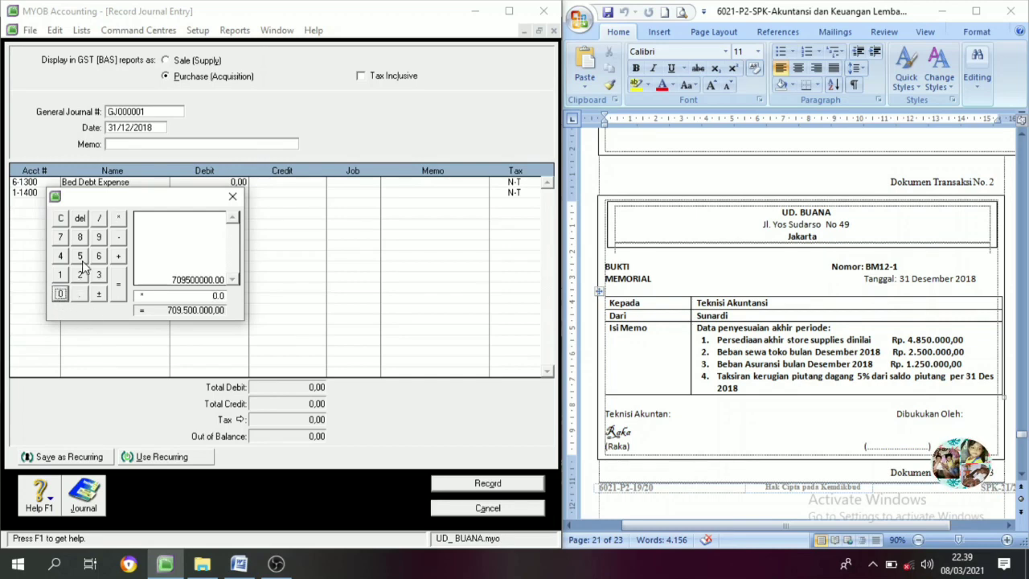
{"action": "left_click", "coordinate": [80, 257]}
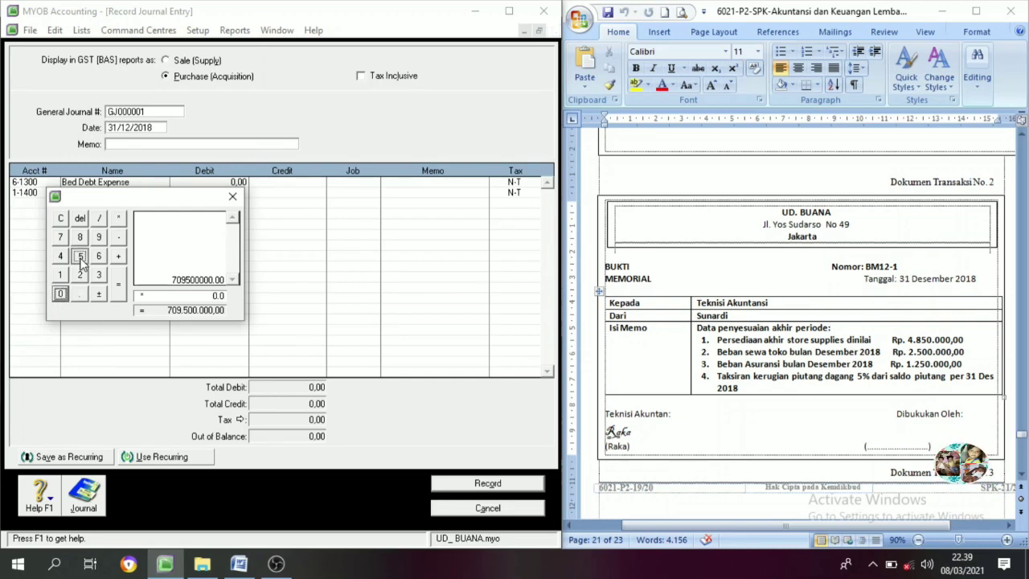
{"action": "left_click", "coordinate": [119, 286]}
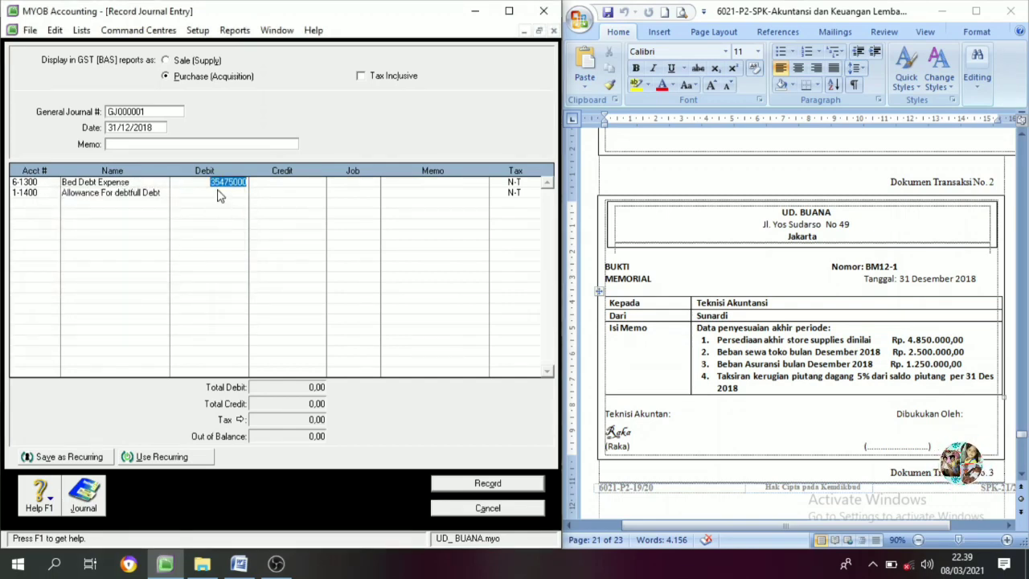
{"action": "key", "text": "Tab"}
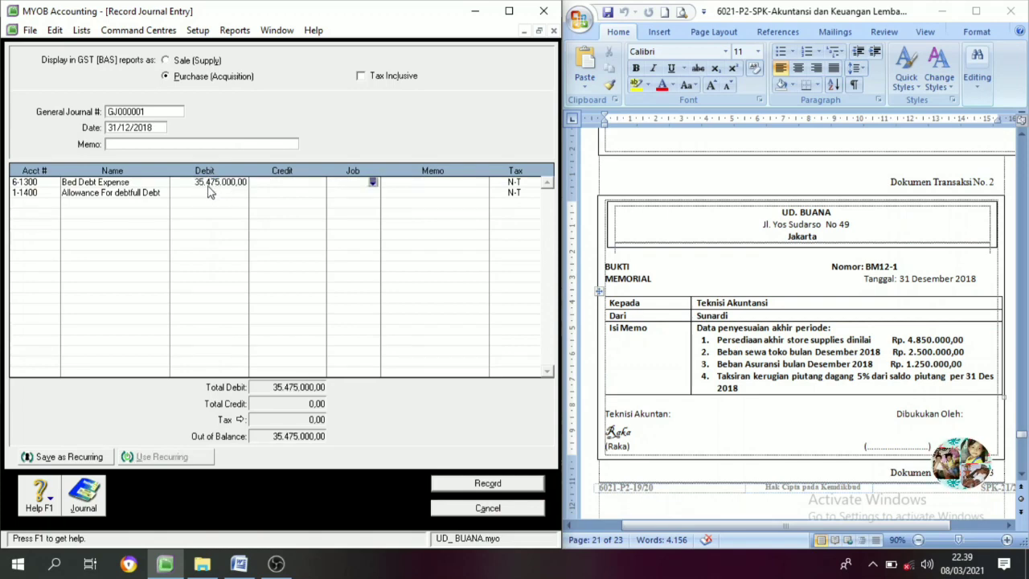
Step: Check the Allowance For debtfull Debt balance in the accounts list and return to the journal entry
{"action": "left_click", "coordinate": [227, 185]}
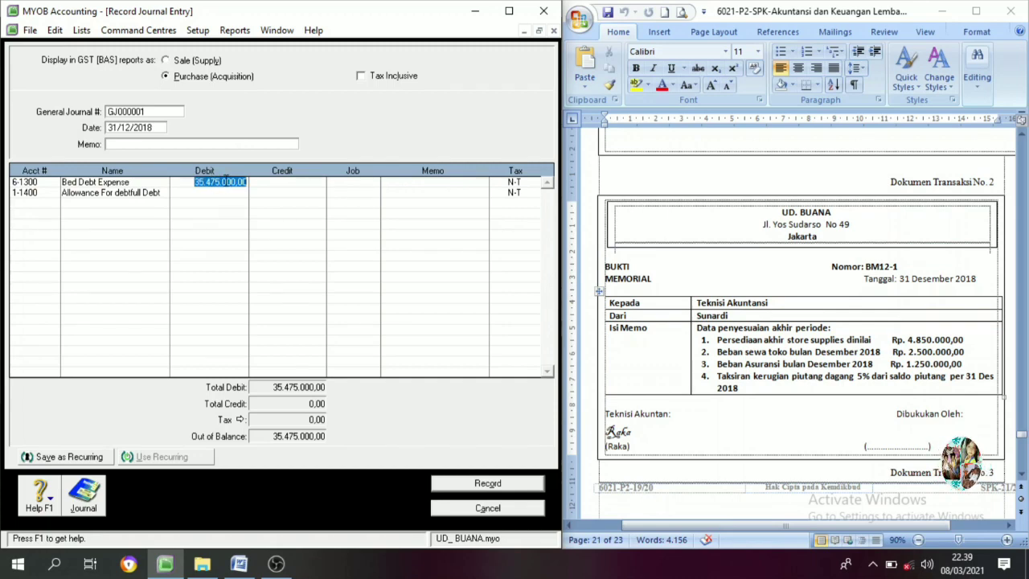
{"action": "left_click", "coordinate": [83, 34]}
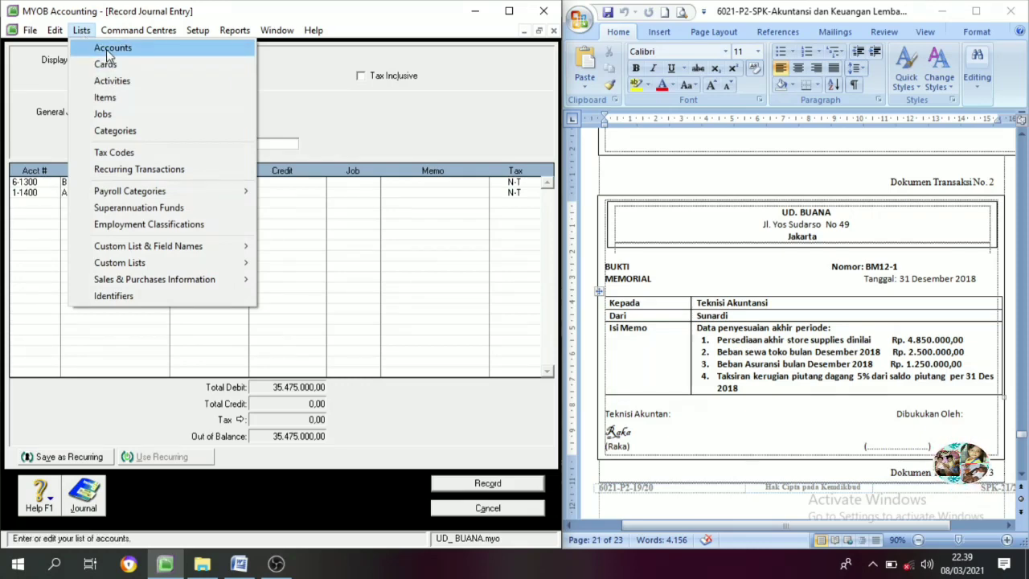
{"action": "left_click", "coordinate": [108, 49]}
{"action": "left_click", "coordinate": [120, 144]}
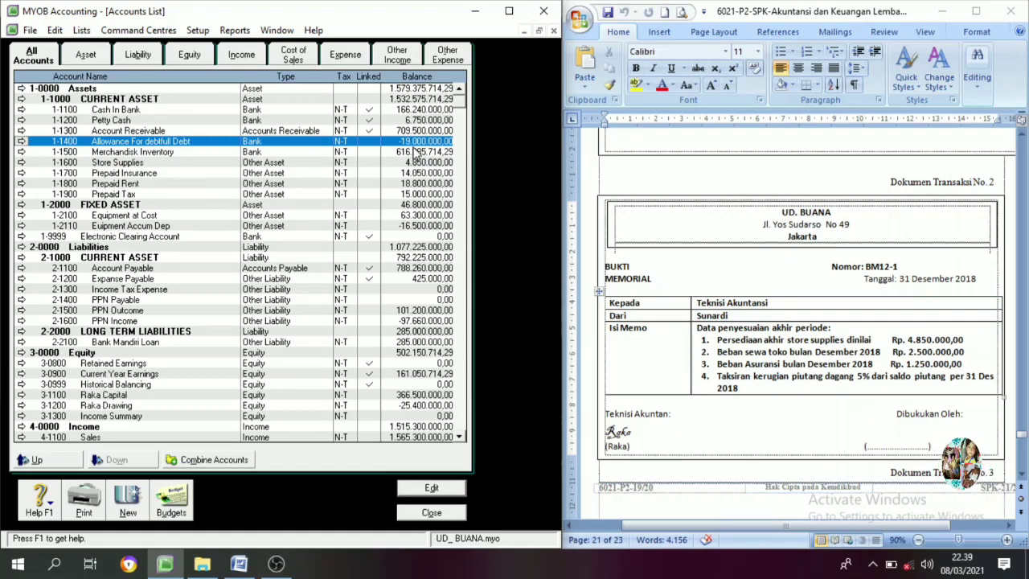
{"action": "left_click", "coordinate": [432, 513]}
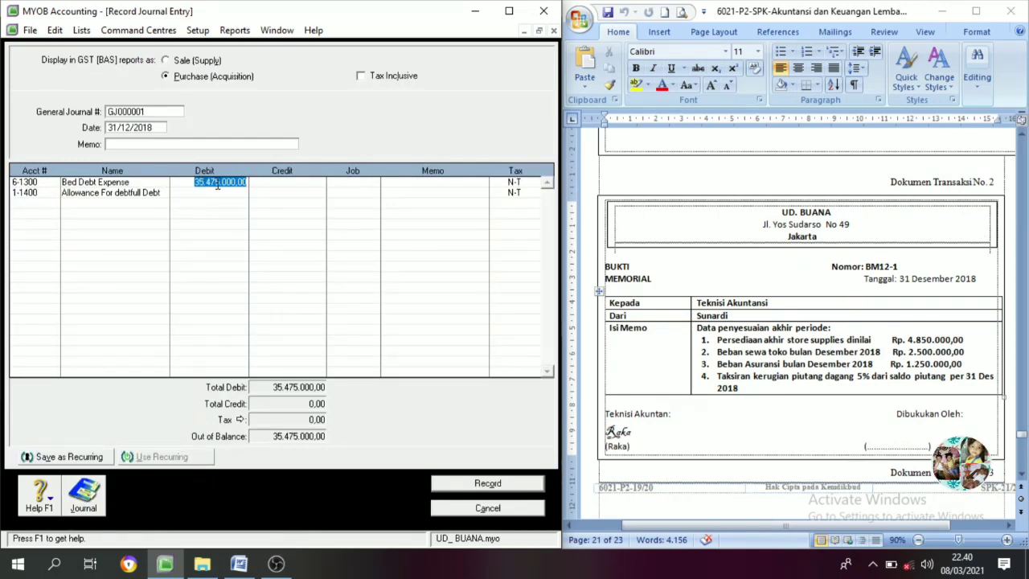
Step: Subtract the existing allowance of 19000000 from 35475000 in the calculator and set the Bed Debt Expense debit to 16.475.000,00
{"action": "key", "text": "space"}
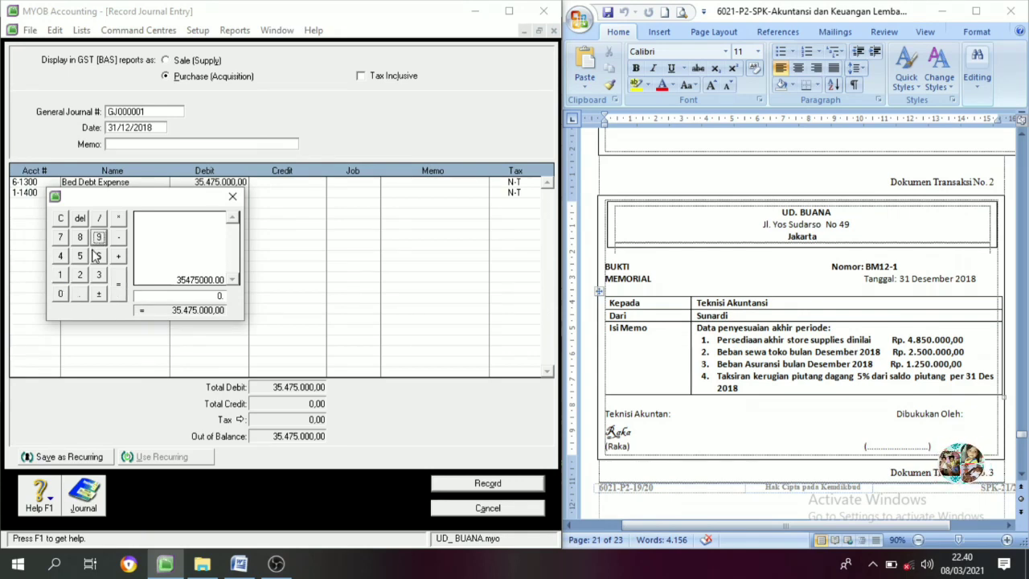
{"action": "left_click", "coordinate": [60, 218]}
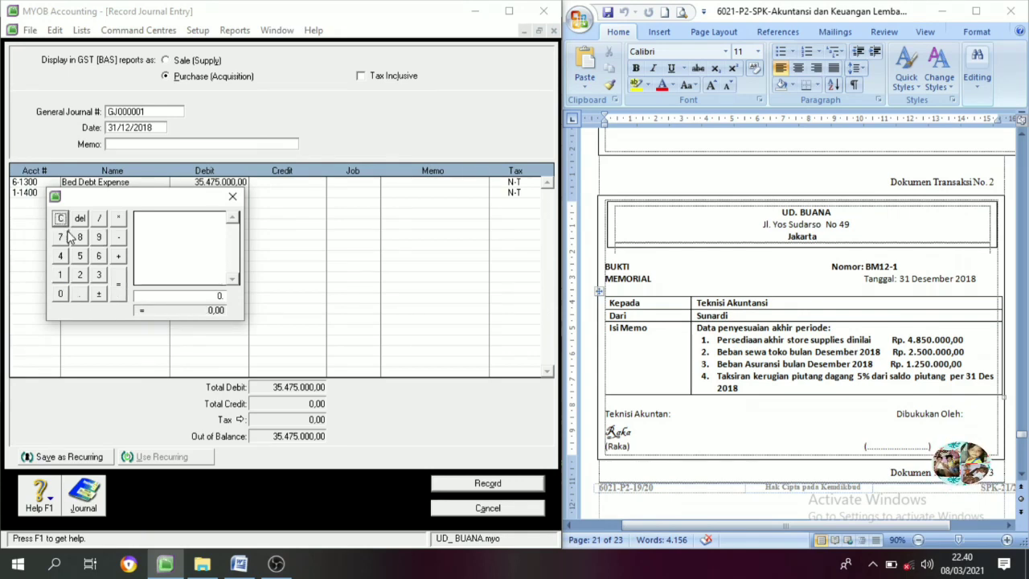
{"action": "left_click", "coordinate": [99, 274]}
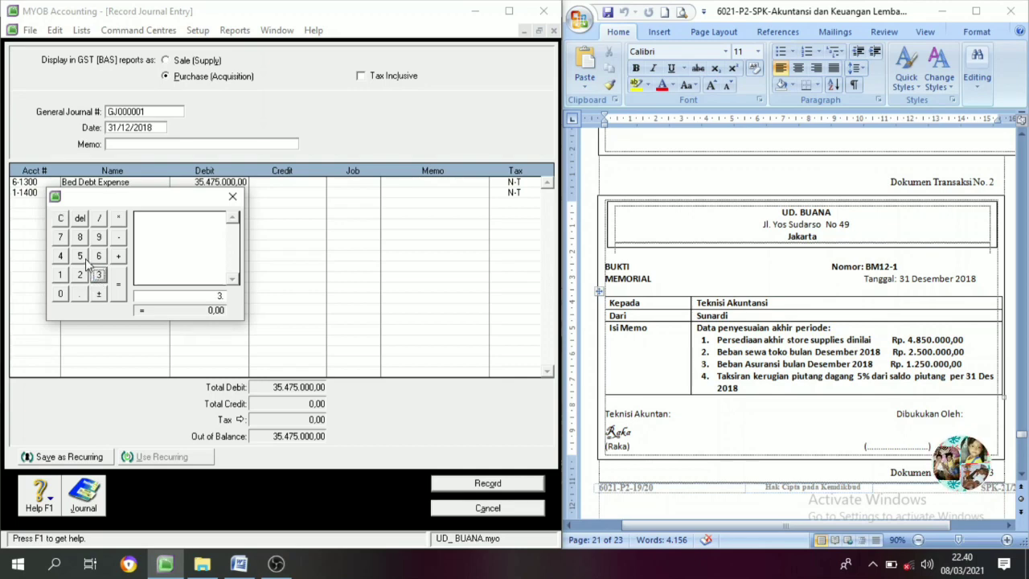
{"action": "left_click", "coordinate": [79, 256]}
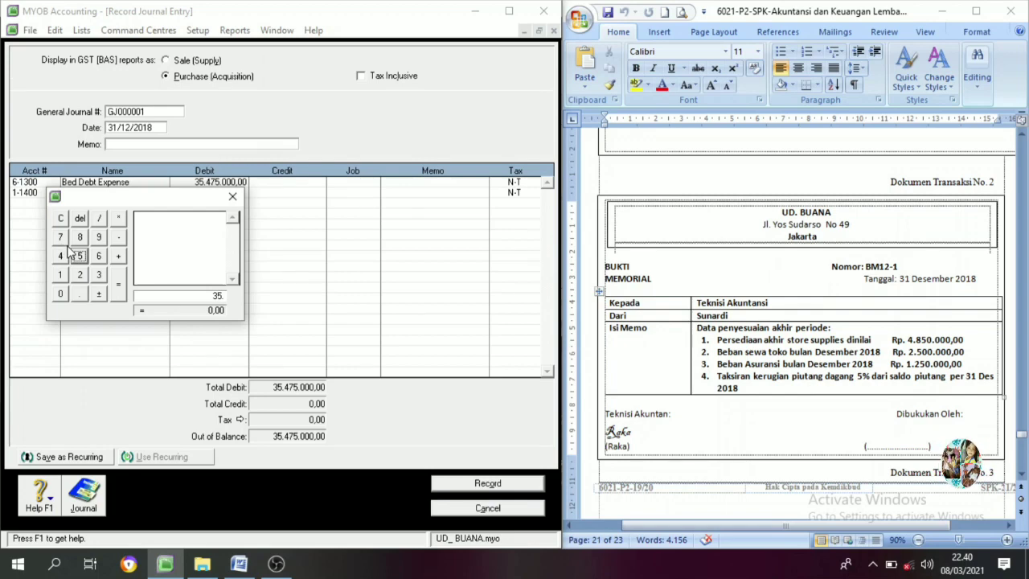
{"action": "left_click", "coordinate": [60, 256]}
{"action": "left_click", "coordinate": [60, 237]}
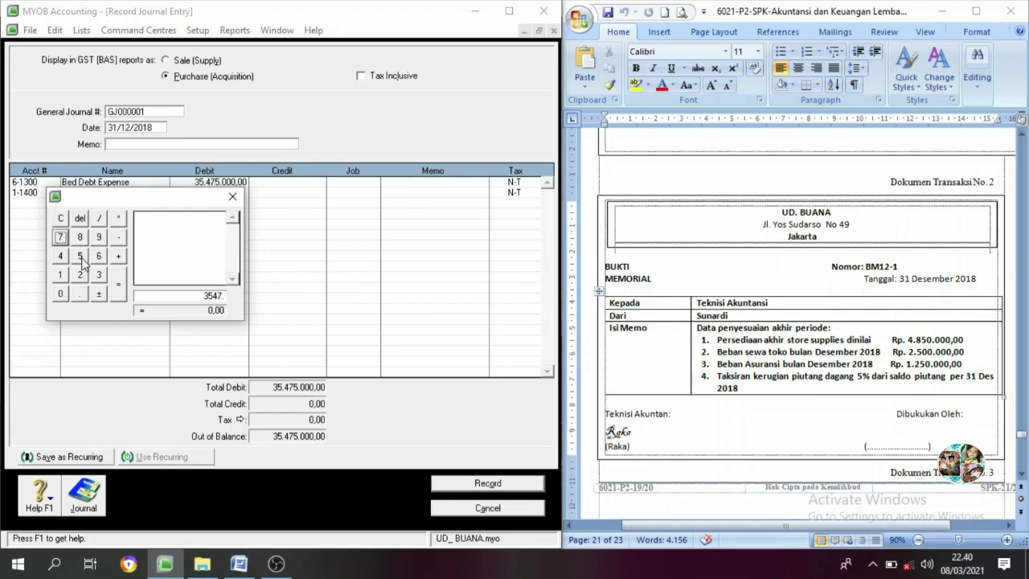
{"action": "left_click", "coordinate": [80, 255]}
{"action": "left_click", "coordinate": [61, 293]}
{"action": "left_click", "coordinate": [60, 294]}
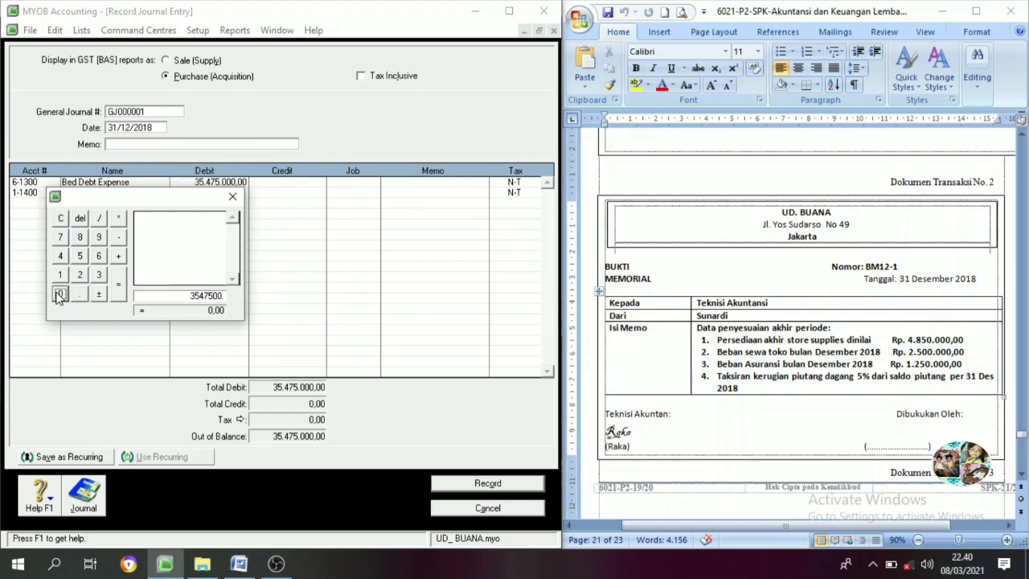
{"action": "left_click", "coordinate": [60, 293]}
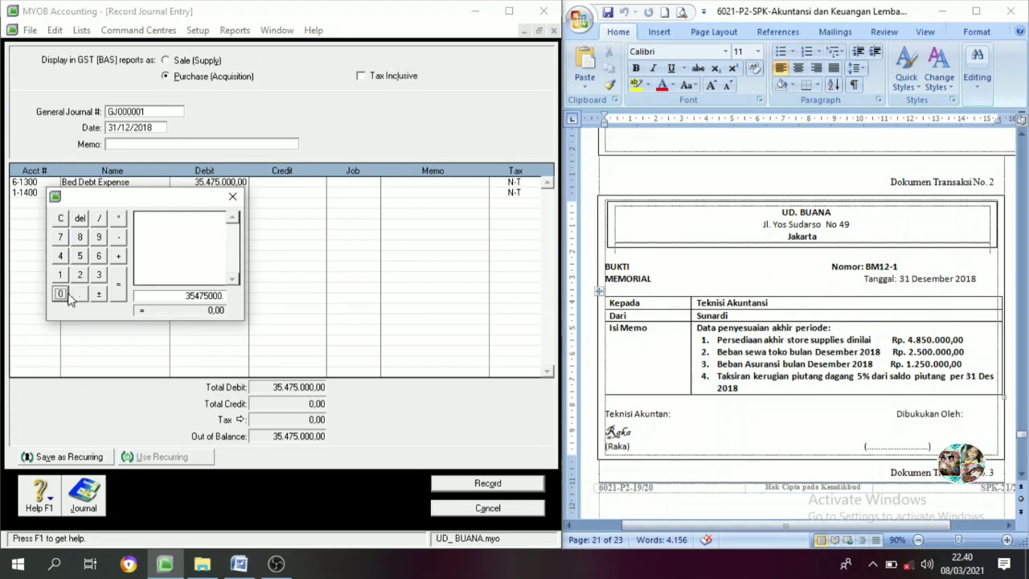
{"action": "left_click", "coordinate": [119, 237]}
{"action": "left_click", "coordinate": [60, 275]}
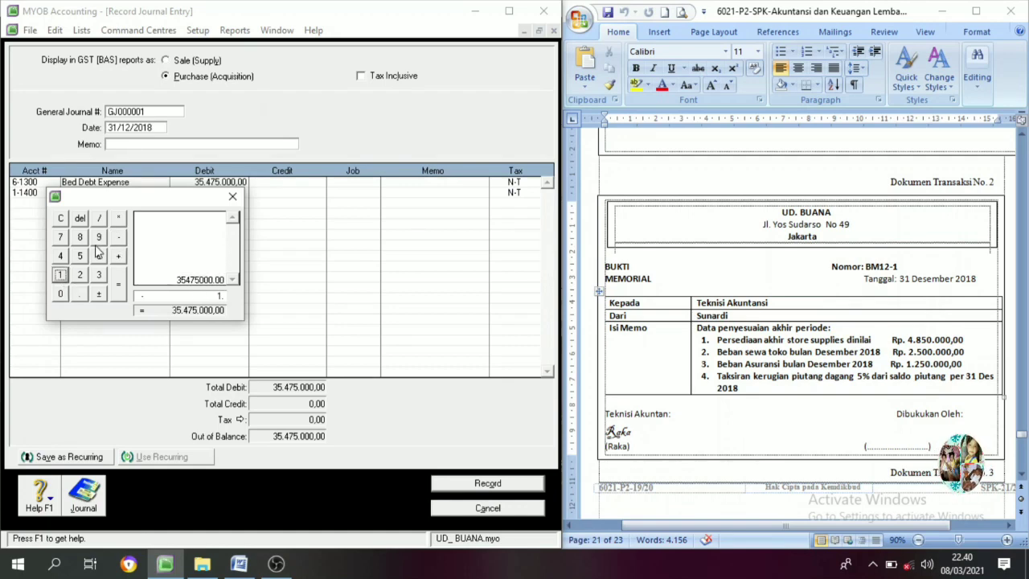
{"action": "left_click", "coordinate": [99, 237]}
{"action": "left_click", "coordinate": [60, 294]}
{"action": "left_click", "coordinate": [60, 294]}
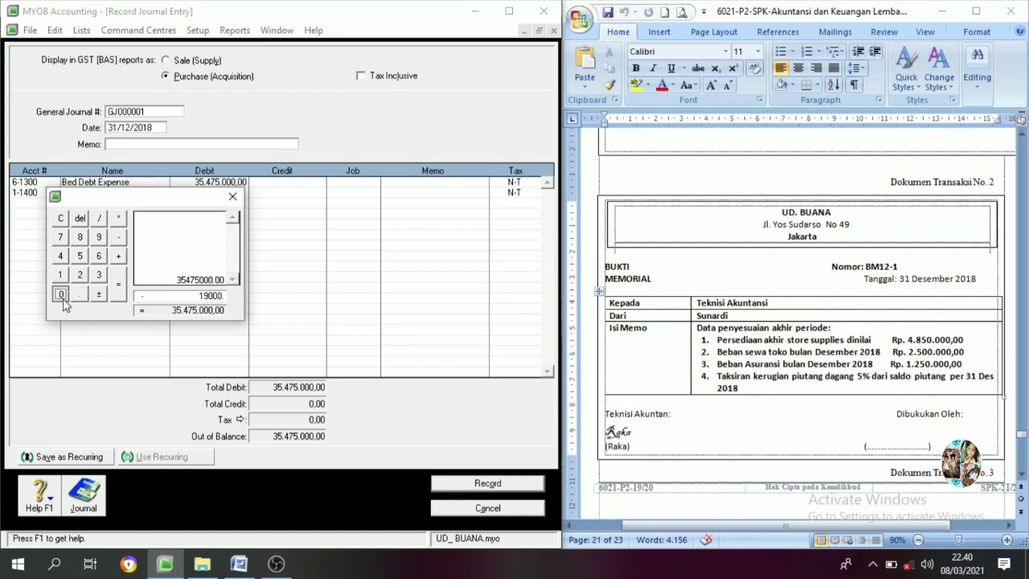
{"action": "left_click", "coordinate": [118, 284]}
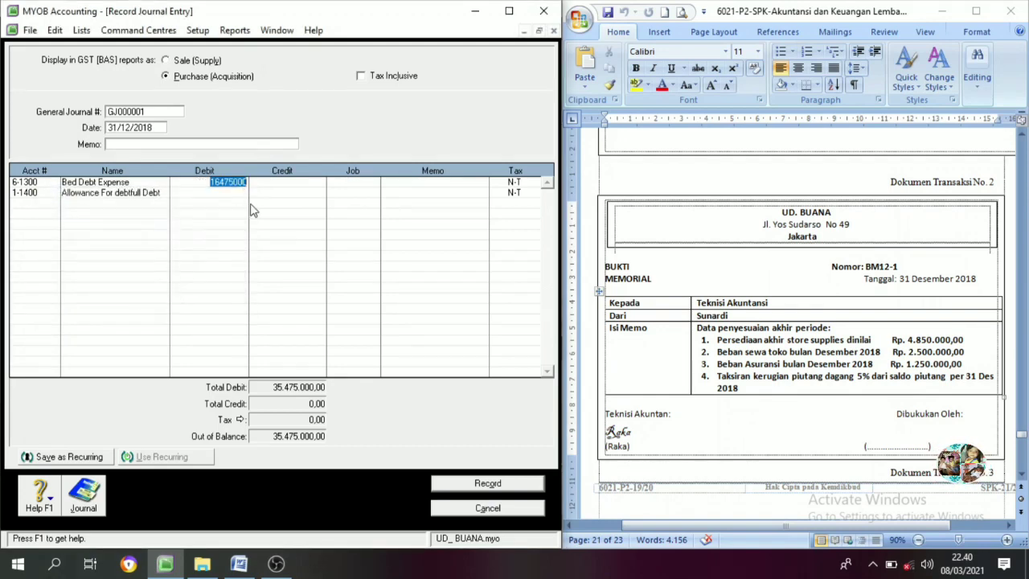
{"action": "key", "text": "Tab"}
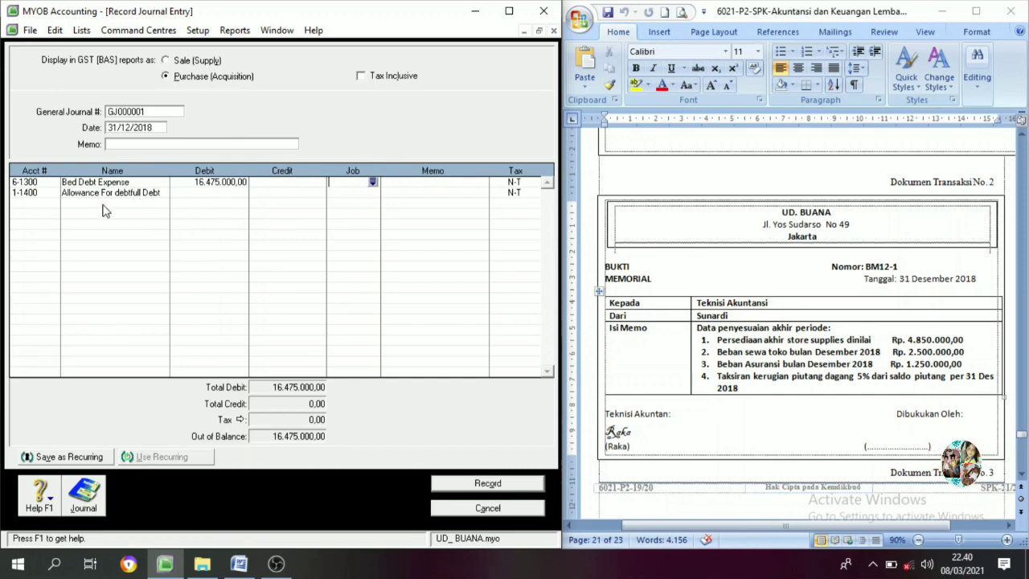
Step: Fill the credit of the Allowance For debtfull Debt line with the balancing 16.475.000,00
{"action": "left_click", "coordinate": [46, 193]}
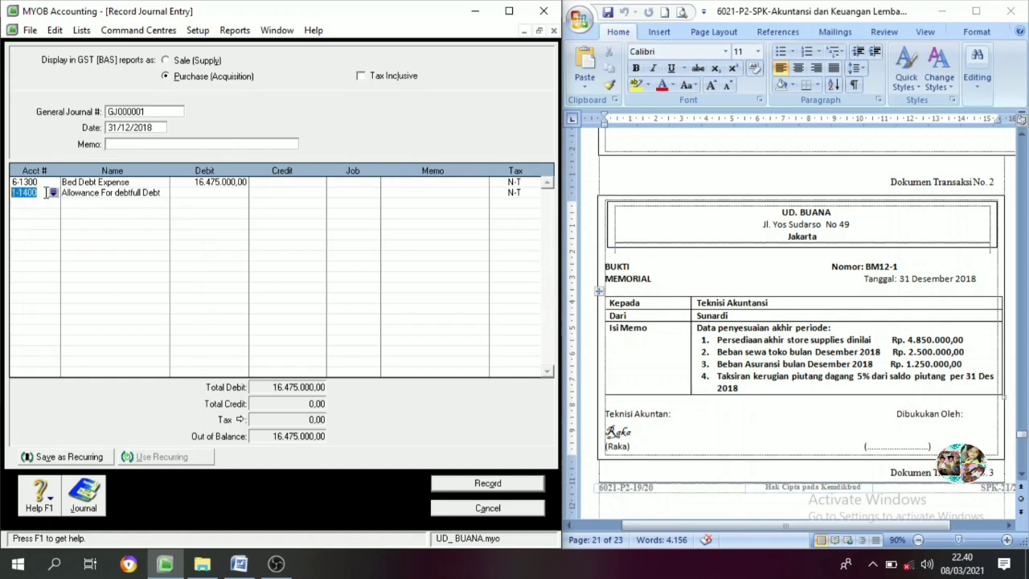
{"action": "key", "text": "Tab"}
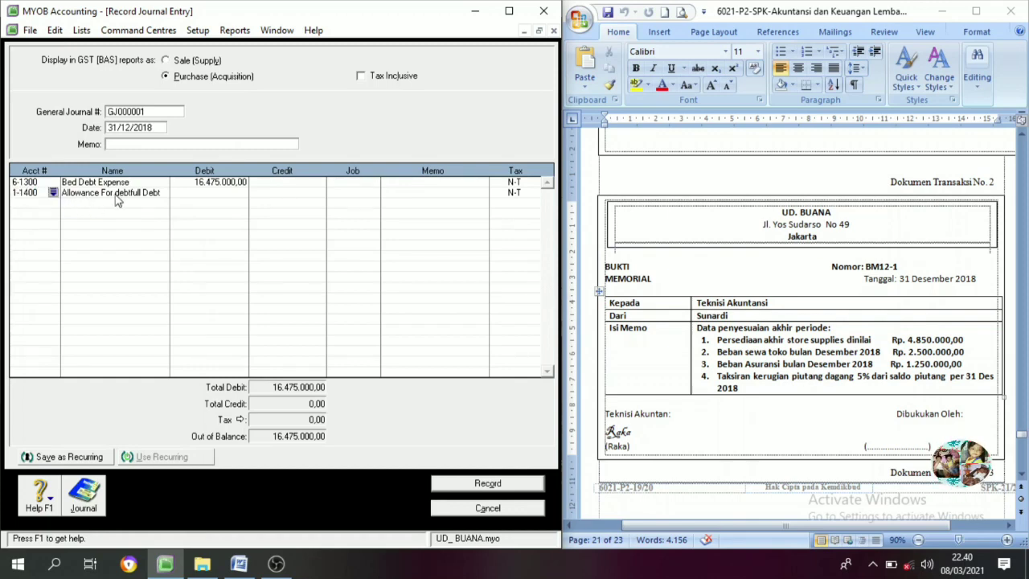
{"action": "key", "text": "Tab"}
{"action": "key", "text": "Tab"}
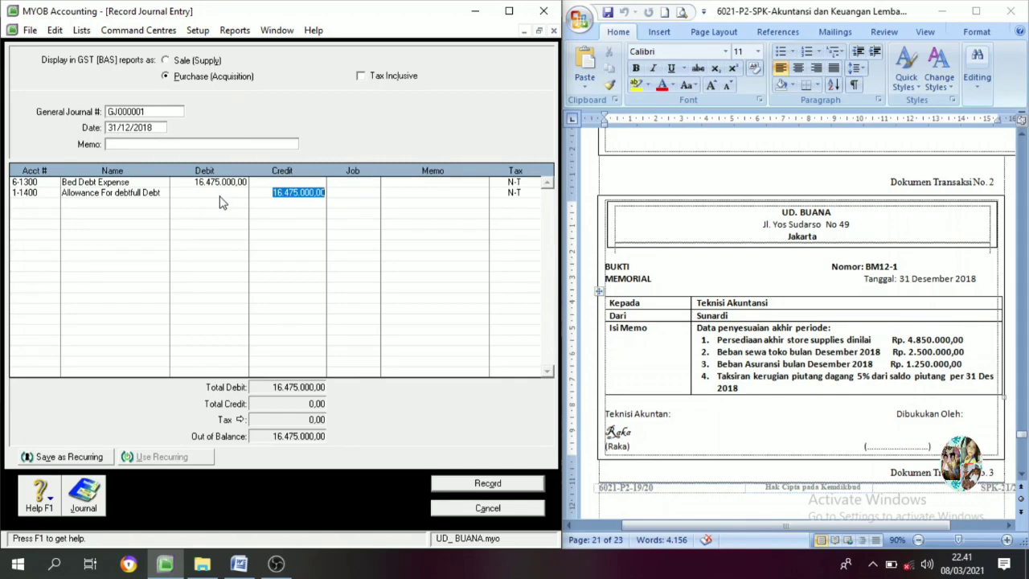
Step: Copy the memorial number BM12-1 from the Word document into the bad debt entry's General Journal number
{"action": "left_click", "coordinate": [152, 115]}
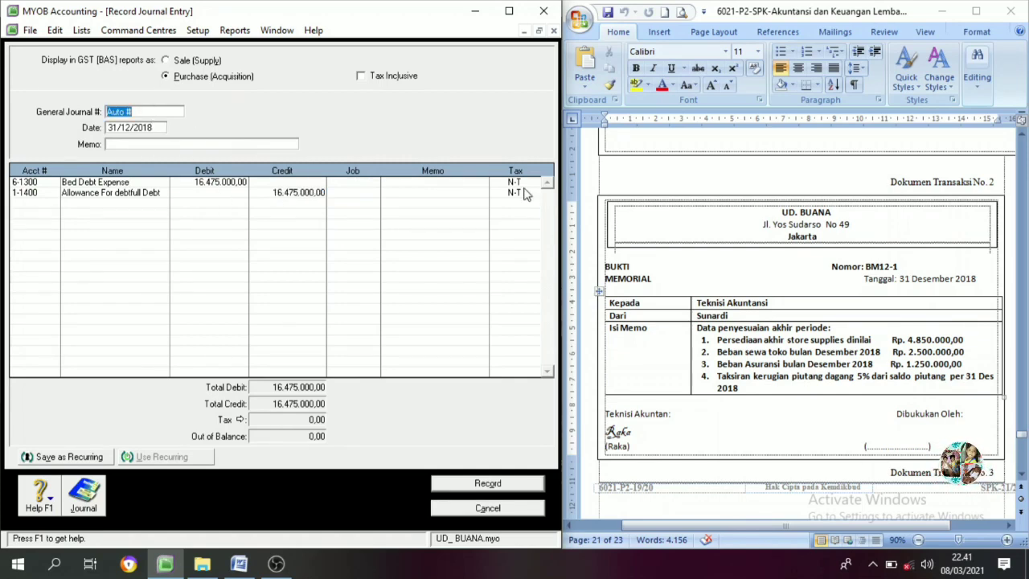
{"action": "left_click", "coordinate": [901, 267]}
{"action": "left_click_drag", "start_coordinate": [896, 267], "coordinate": [880, 275]}
{"action": "key", "text": "ctrl+c"}
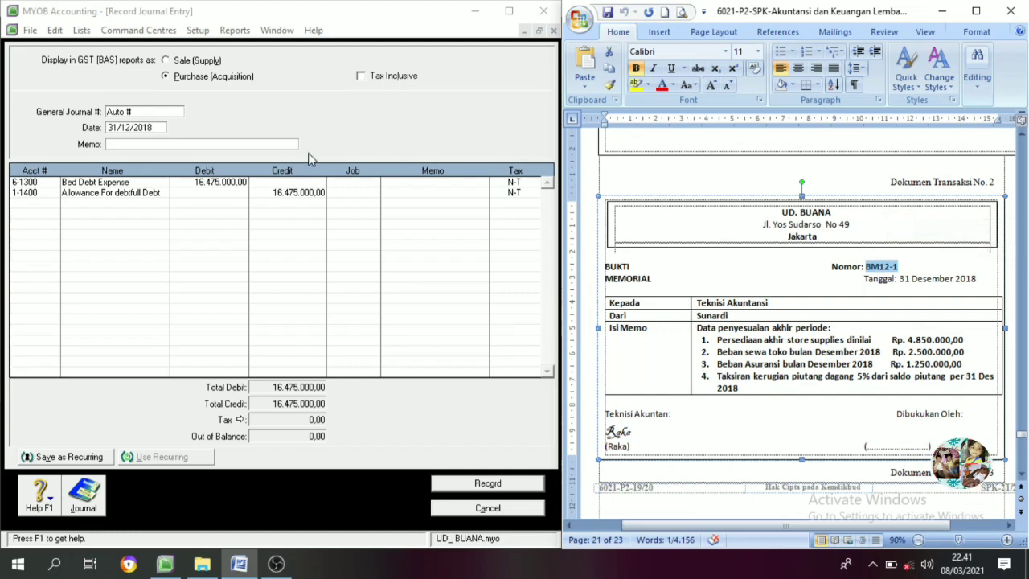
{"action": "left_click", "coordinate": [152, 111]}
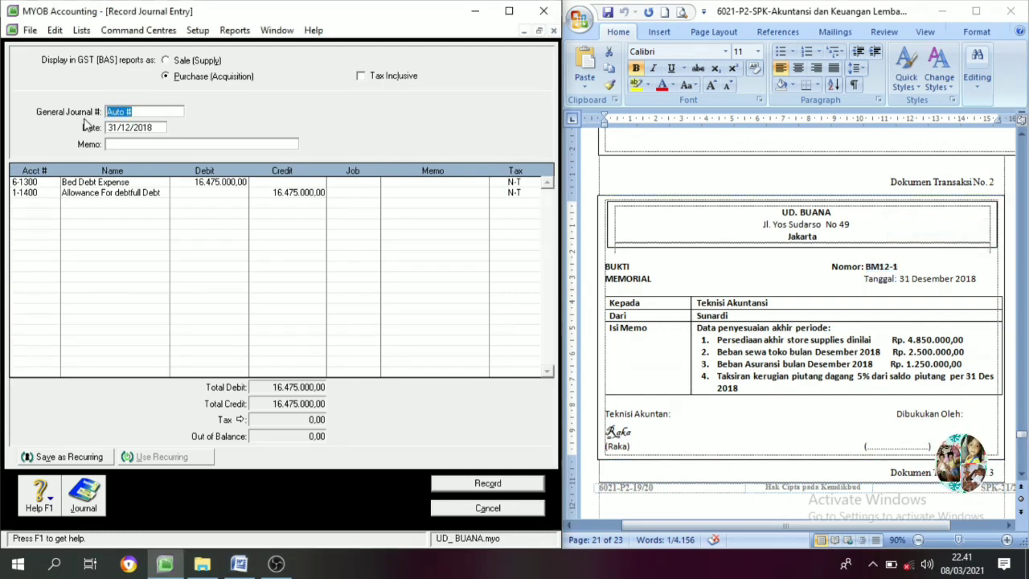
{"action": "key", "text": "ctrl+v"}
Step: Enter the memo "beban kerugian piutang" and record the bad debt journal entry
{"action": "left_click", "coordinate": [119, 145]}
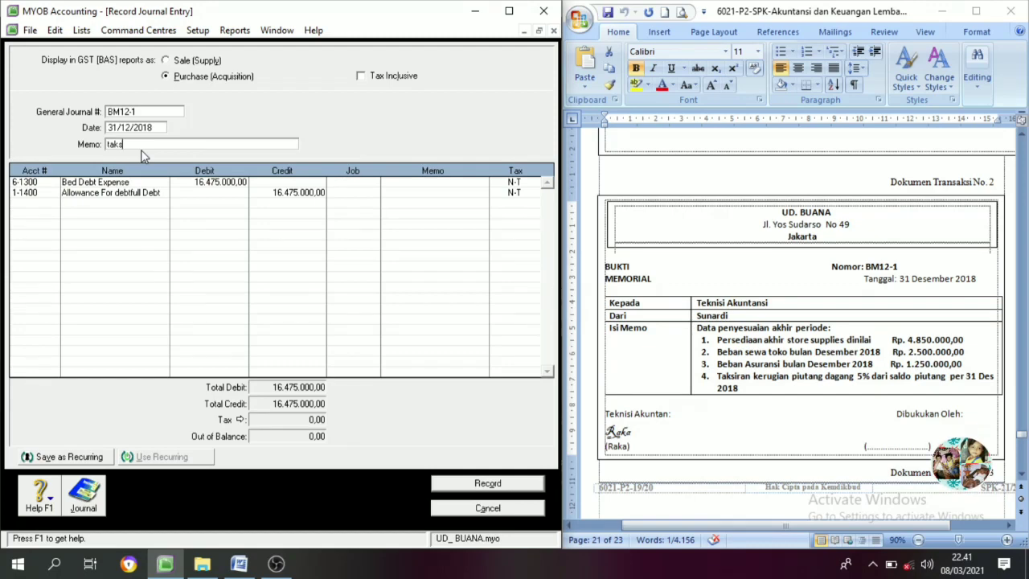
{"action": "type", "text": "beban"}
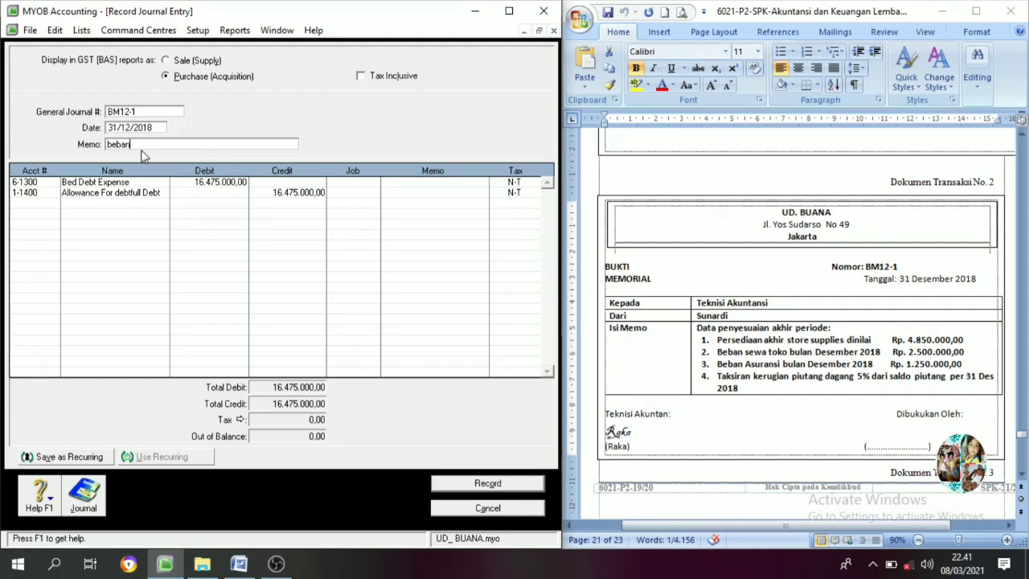
{"action": "type", "text": " kerugian piutang"}
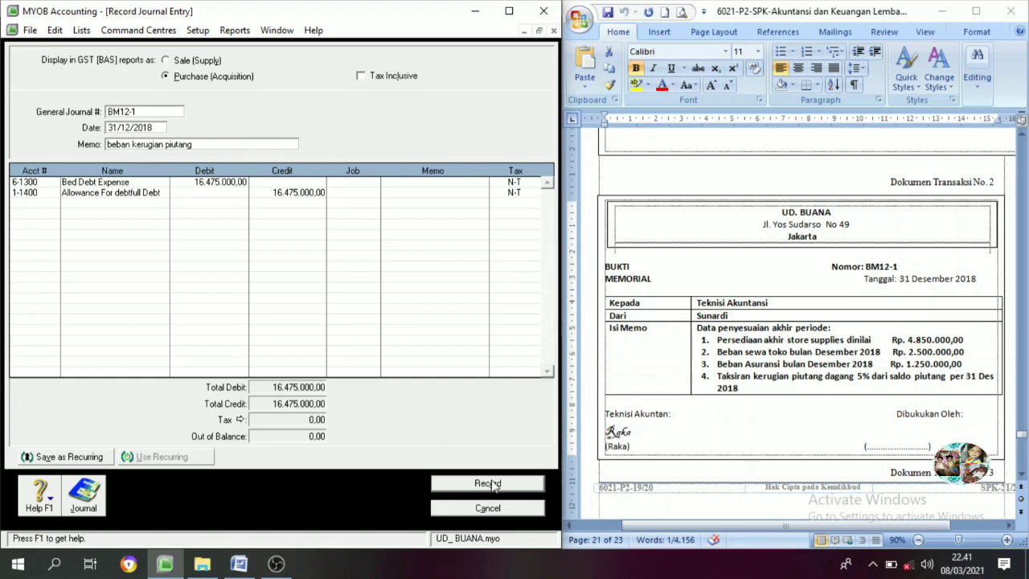
{"action": "key", "text": "Tab"}
{"action": "key", "text": "Tab"}
{"action": "key", "text": "Tab"}
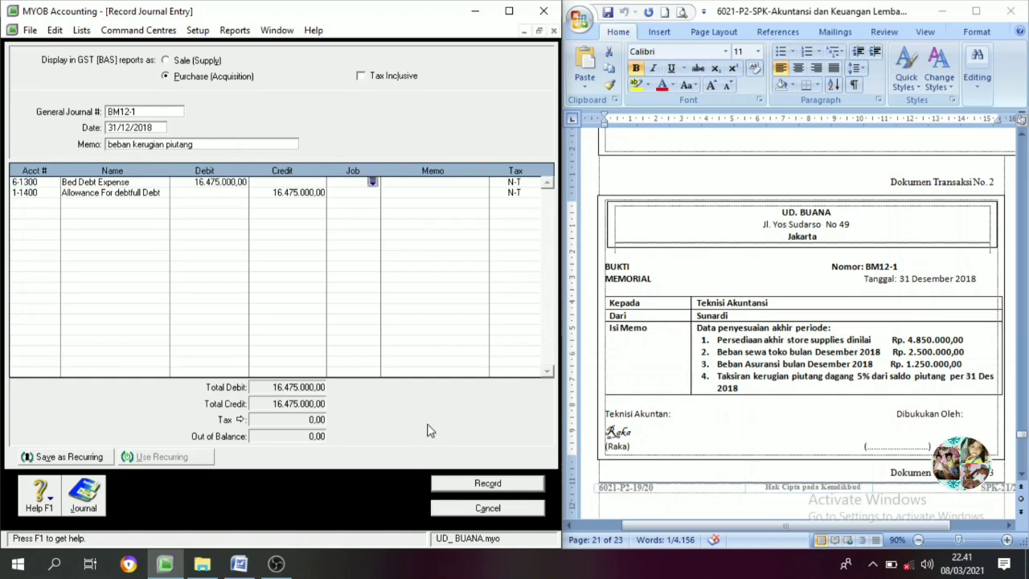
{"action": "key", "text": "Tab"}
{"action": "key", "text": "Tab"}
{"action": "key", "text": "Tab"}
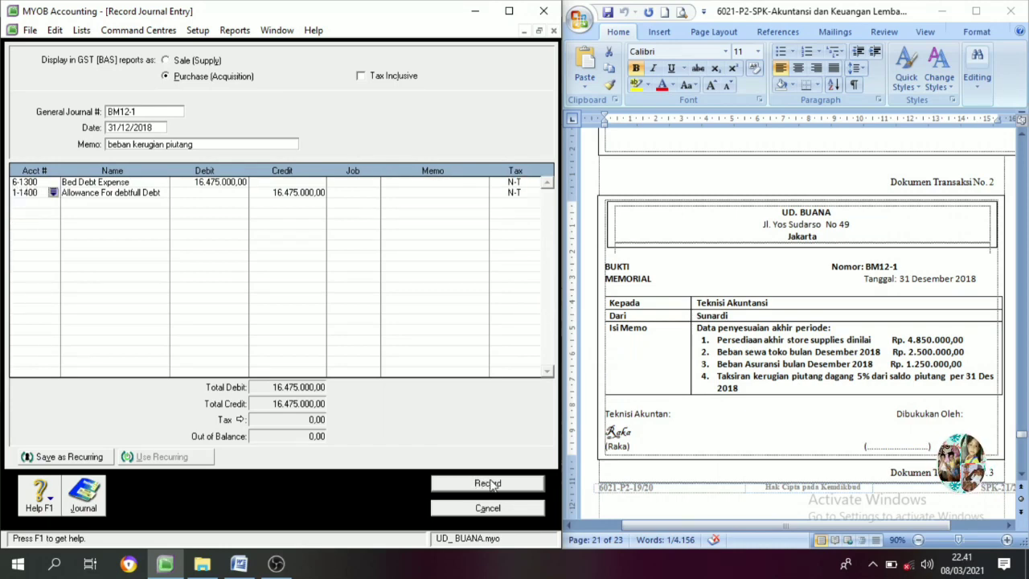
{"action": "left_click", "coordinate": [488, 483]}
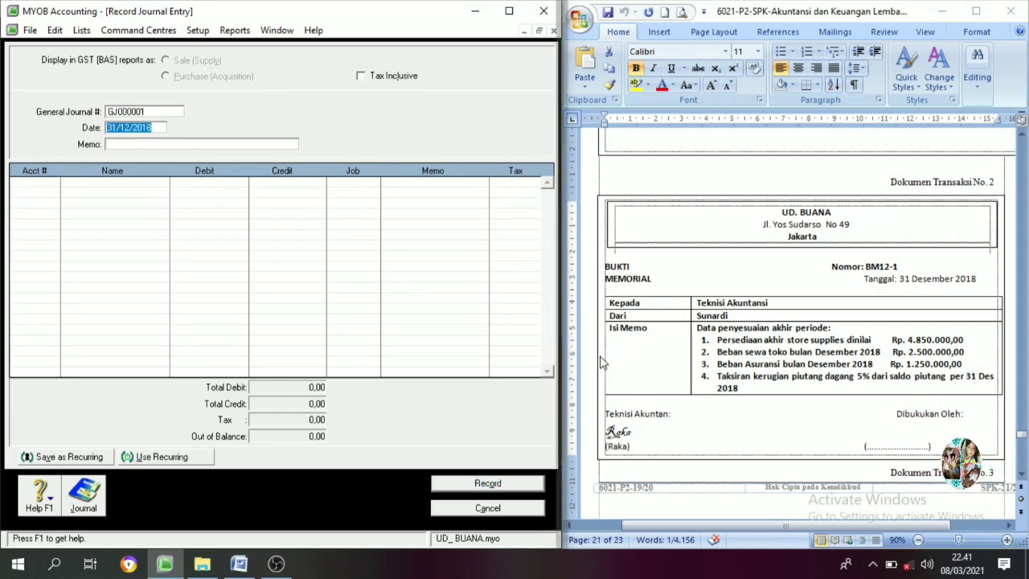
Step: Following the next memorial document, start a journal entry with a 1.250.000,00 debit to account 6-1400 Depreciation Expense
{"action": "scroll", "coordinate": [790, 324], "scroll_direction": "down", "scroll_amount": 8}
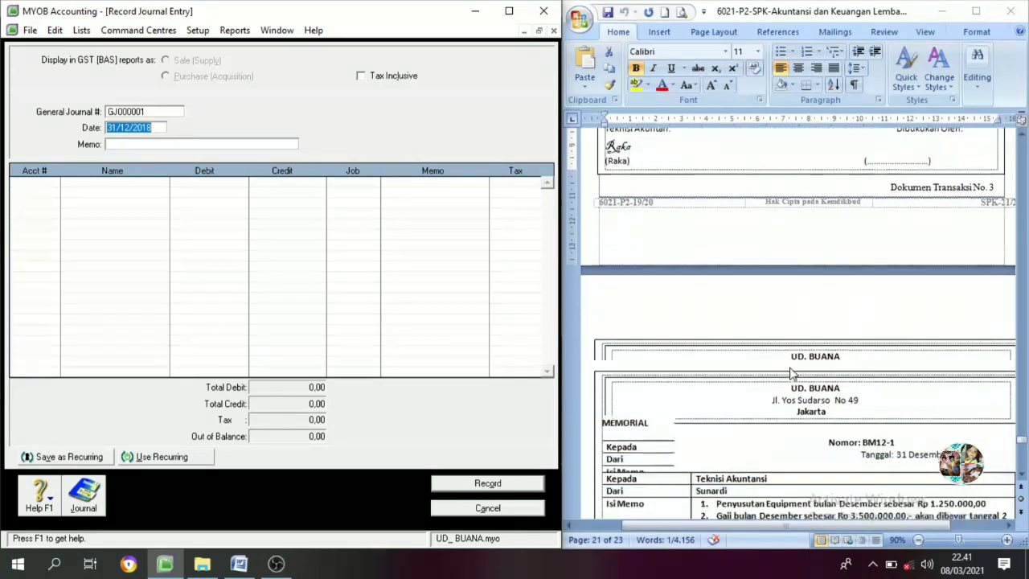
{"action": "scroll", "coordinate": [791, 372], "scroll_direction": "down", "scroll_amount": 5}
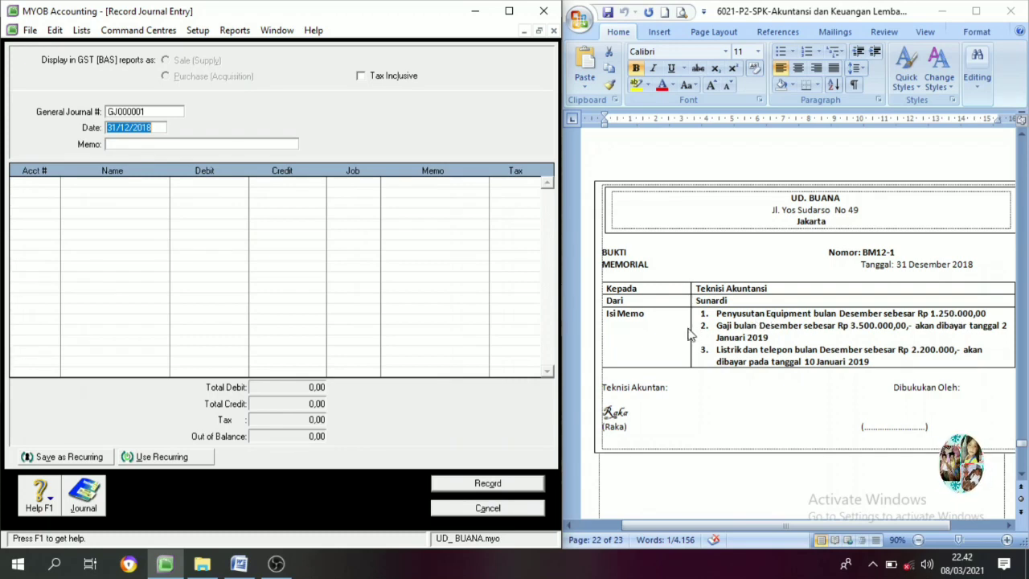
{"action": "left_click", "coordinate": [52, 183]}
{"action": "left_click", "coordinate": [53, 183]}
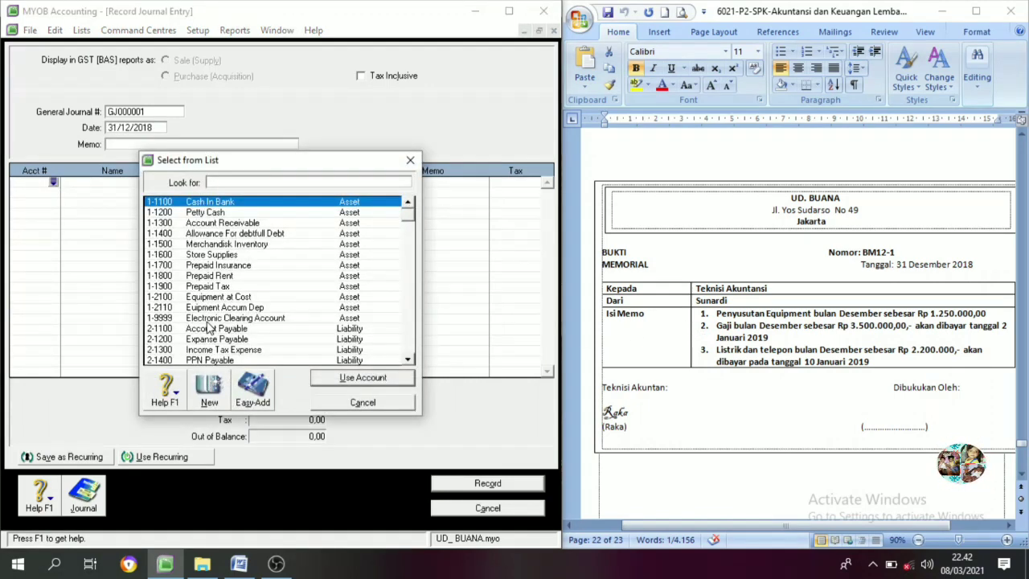
{"action": "scroll", "coordinate": [222, 304], "scroll_direction": "down", "scroll_amount": 5}
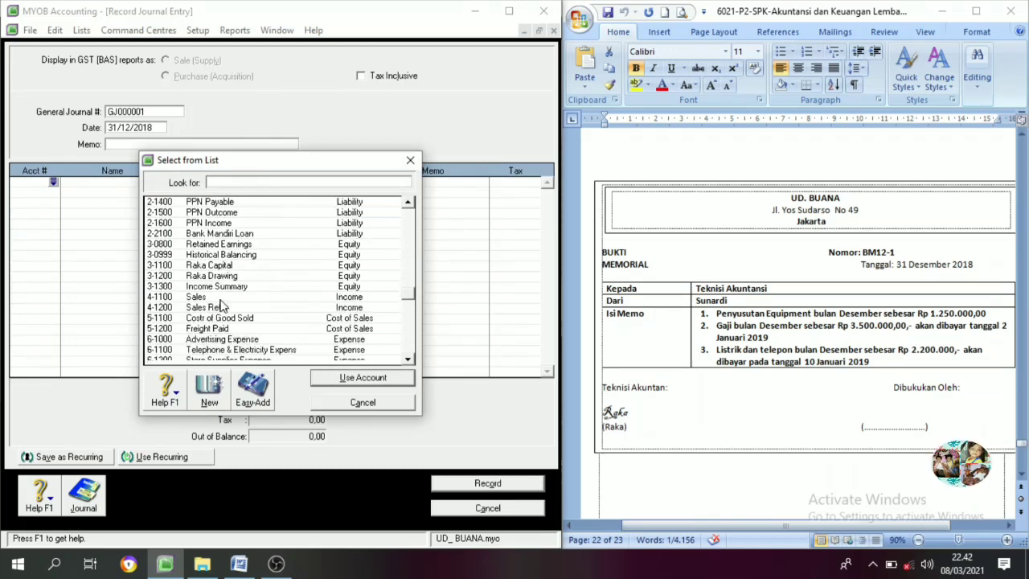
{"action": "scroll", "coordinate": [222, 304], "scroll_direction": "up", "scroll_amount": 1}
{"action": "scroll", "coordinate": [226, 346], "scroll_direction": "down", "scroll_amount": 1}
{"action": "type", "text": "6-1400"}
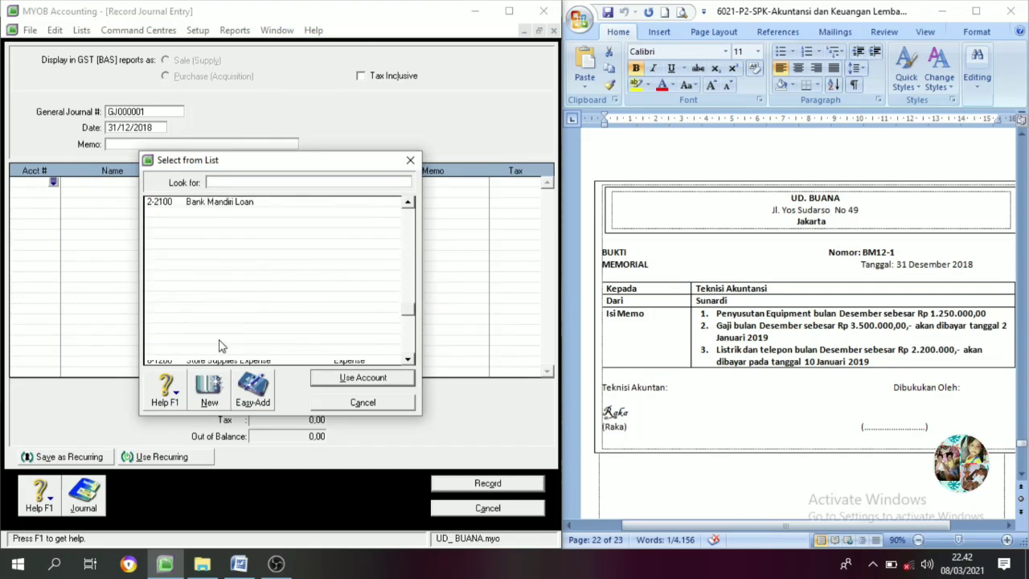
{"action": "left_click", "coordinate": [357, 381]}
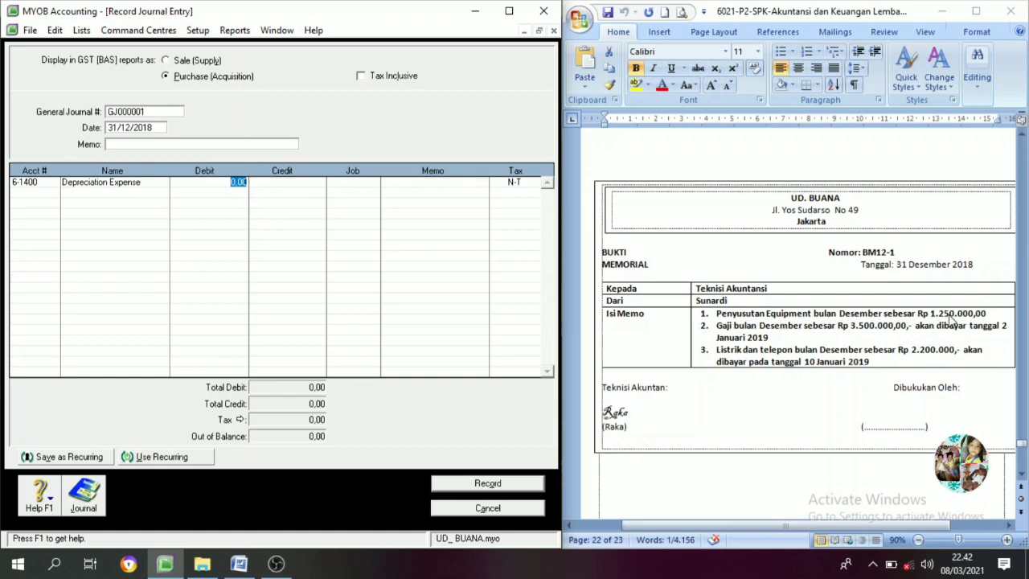
{"action": "type", "text": "1250000"}
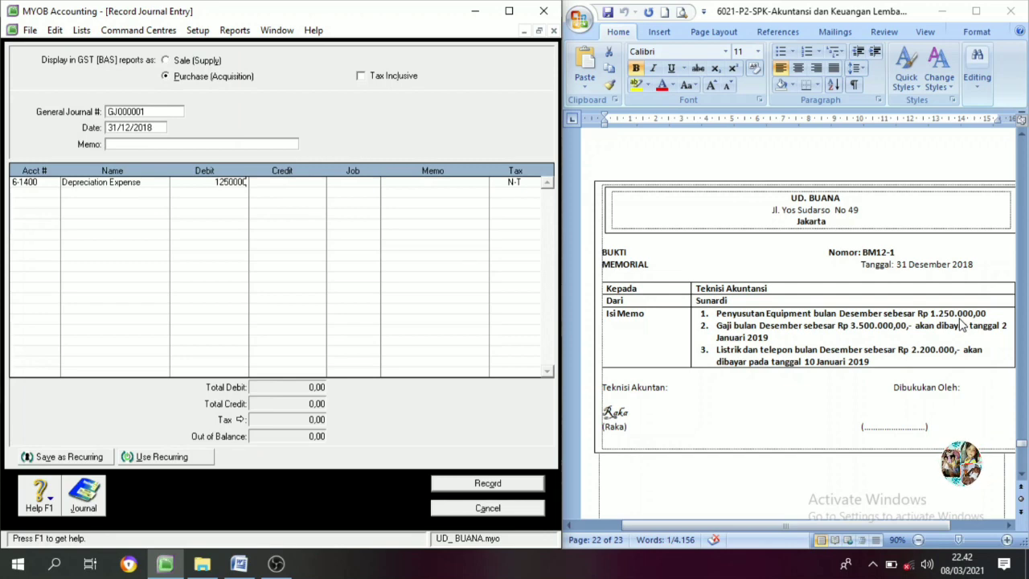
{"action": "key", "text": "Tab"}
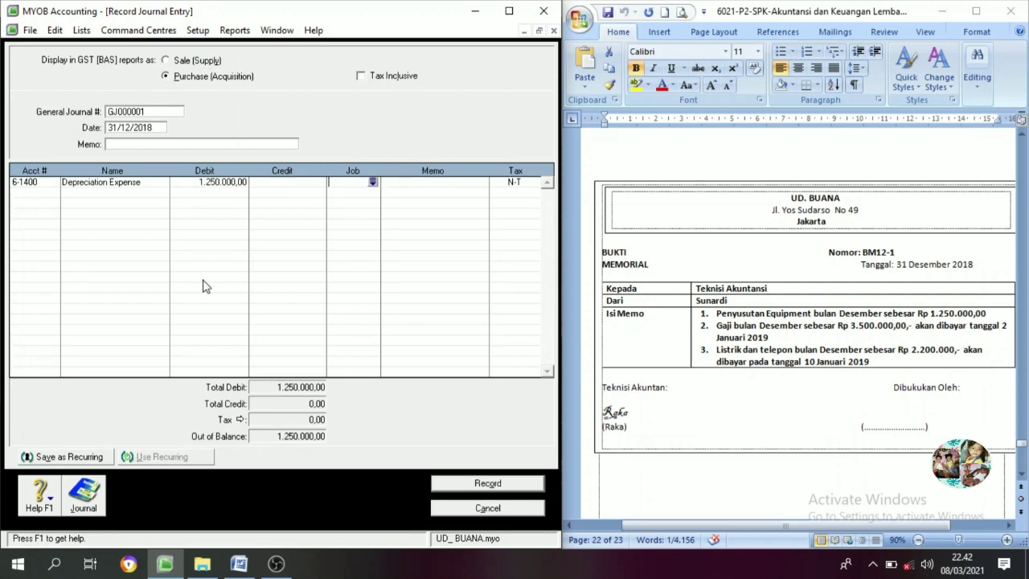
Step: Add account 1-2110 Euipment Accum Dep on the second line with the balancing credit of 1.250.000,00
{"action": "left_click", "coordinate": [46, 193]}
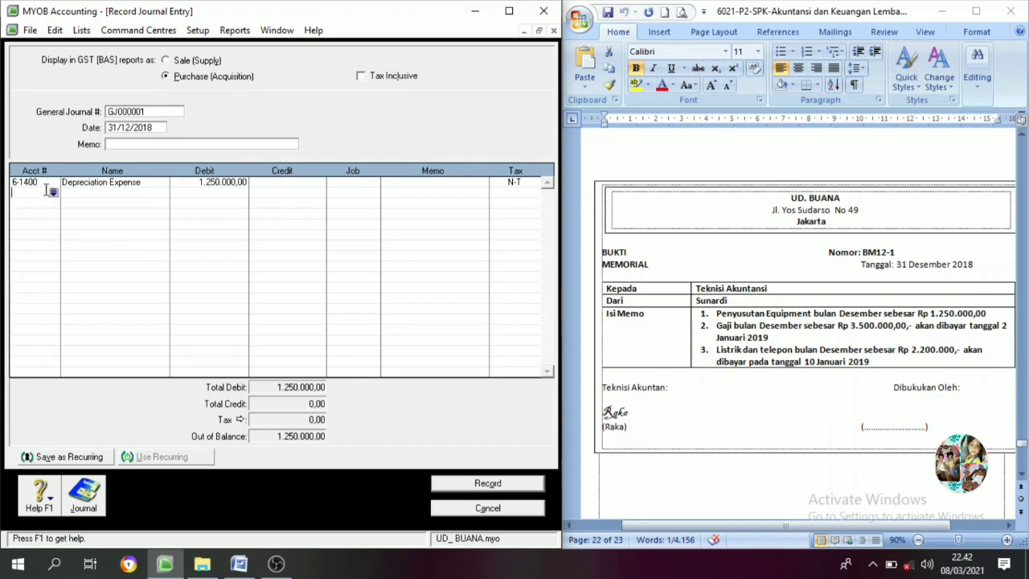
{"action": "left_click", "coordinate": [53, 193]}
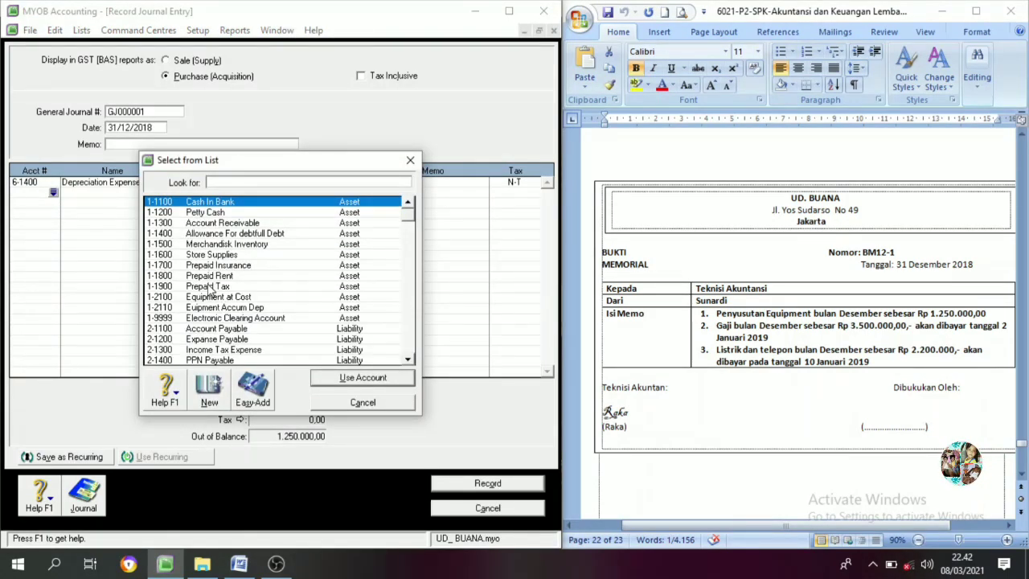
{"action": "left_click", "coordinate": [208, 309]}
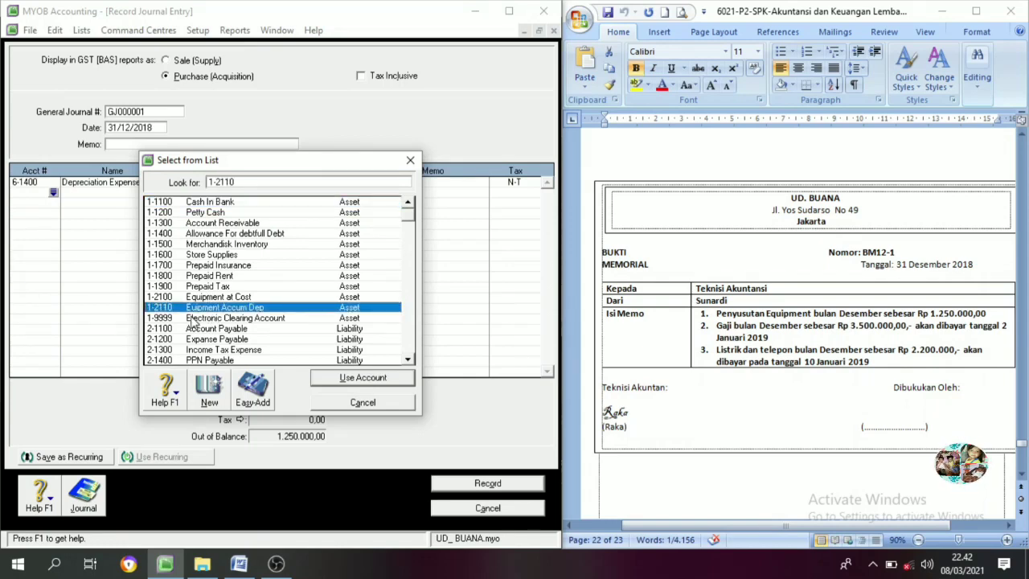
{"action": "left_click", "coordinate": [344, 378]}
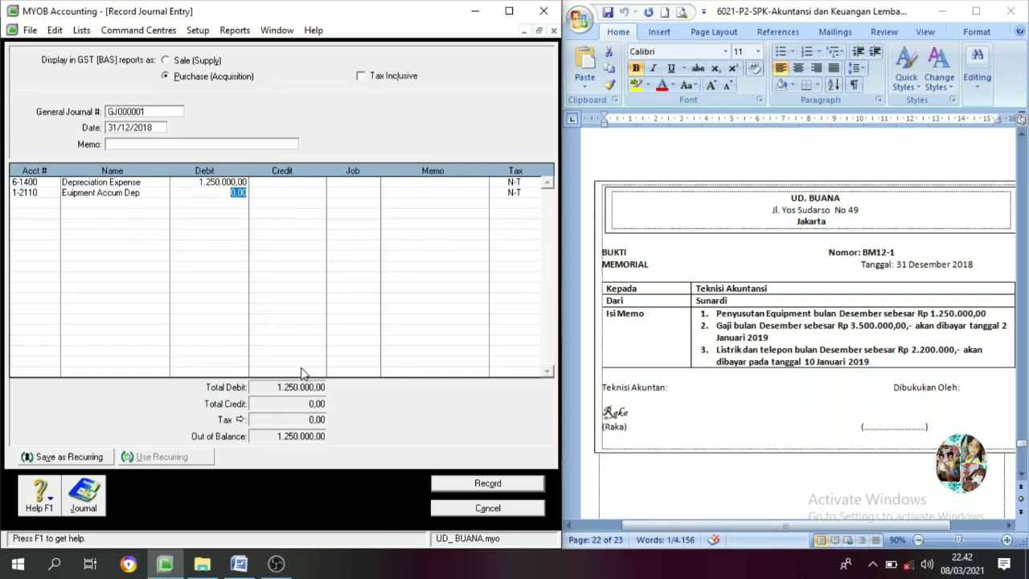
{"action": "key", "text": "Tab"}
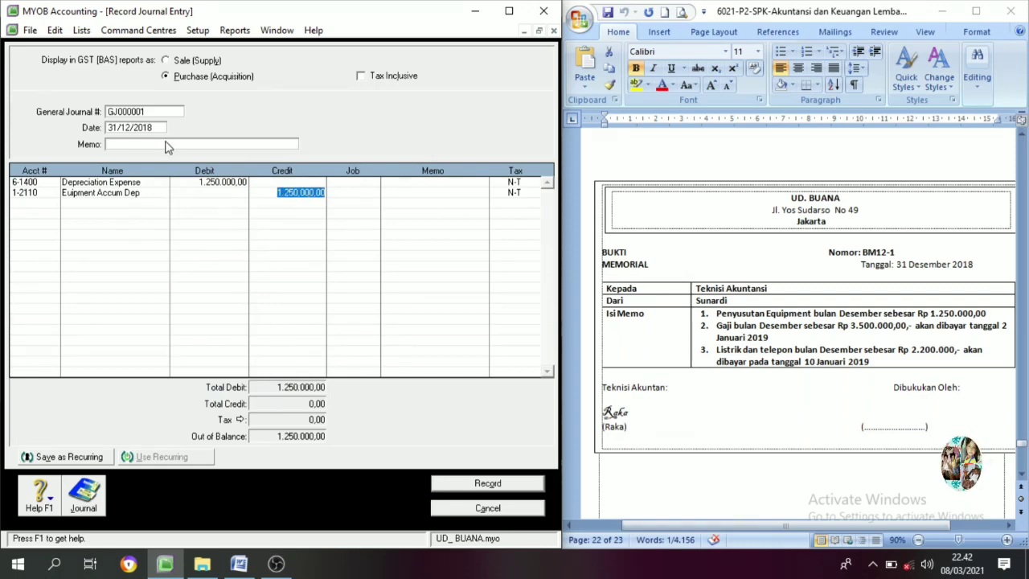
Step: Set the depreciation entry's General Journal number to BM12-1, copied from the memorial in the Word document
{"action": "left_click", "coordinate": [155, 112]}
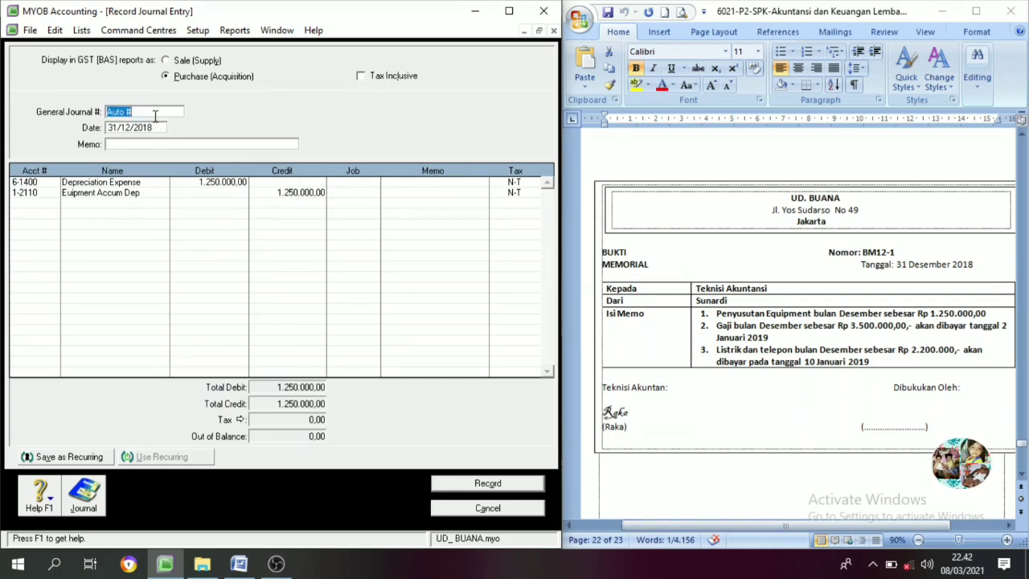
{"action": "left_click", "coordinate": [900, 252]}
{"action": "left_click_drag", "start_coordinate": [899, 252], "coordinate": [877, 252]}
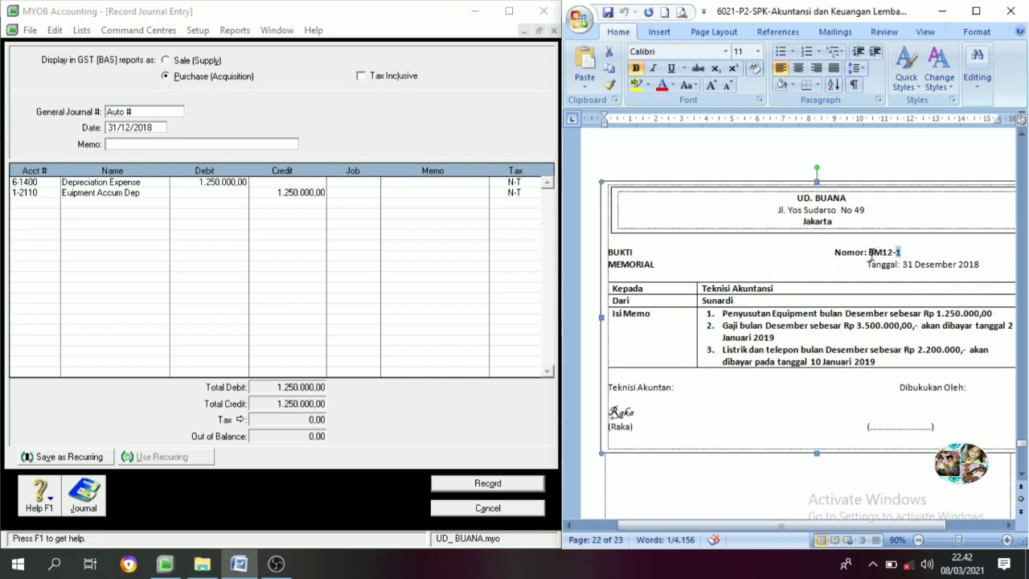
{"action": "left_click", "coordinate": [869, 255]}
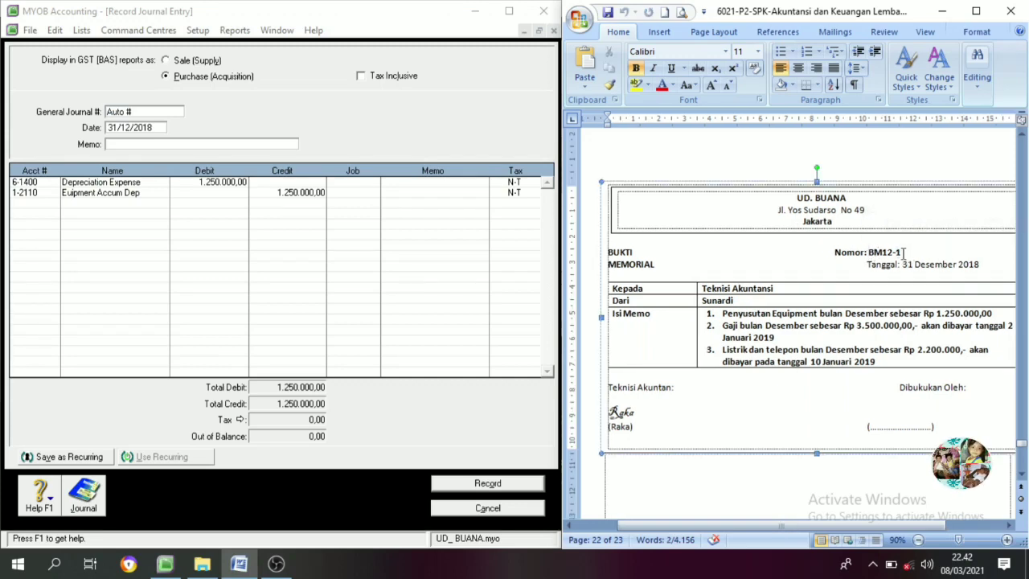
{"action": "double_click", "coordinate": [888, 254]}
{"action": "key", "text": "ctrl+c"}
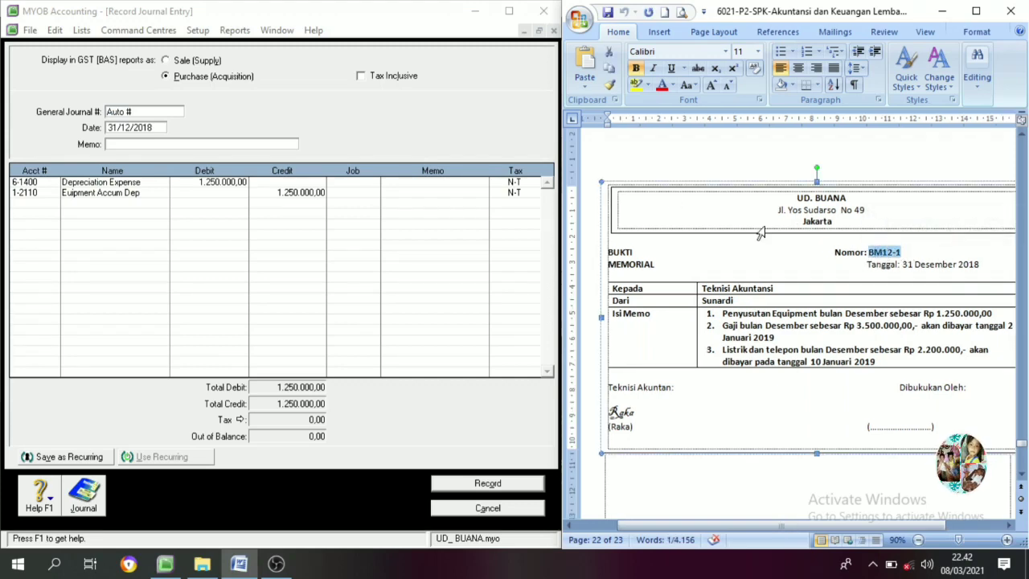
{"action": "left_click", "coordinate": [140, 109]}
{"action": "left_click_drag", "start_coordinate": [140, 109], "coordinate": [110, 111]}
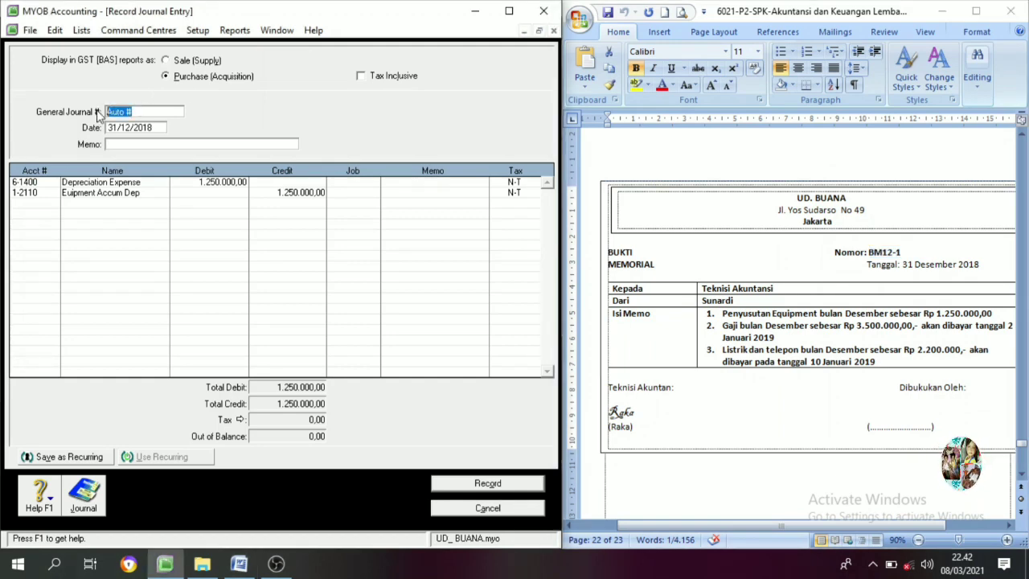
{"action": "key", "text": "ctrl+v"}
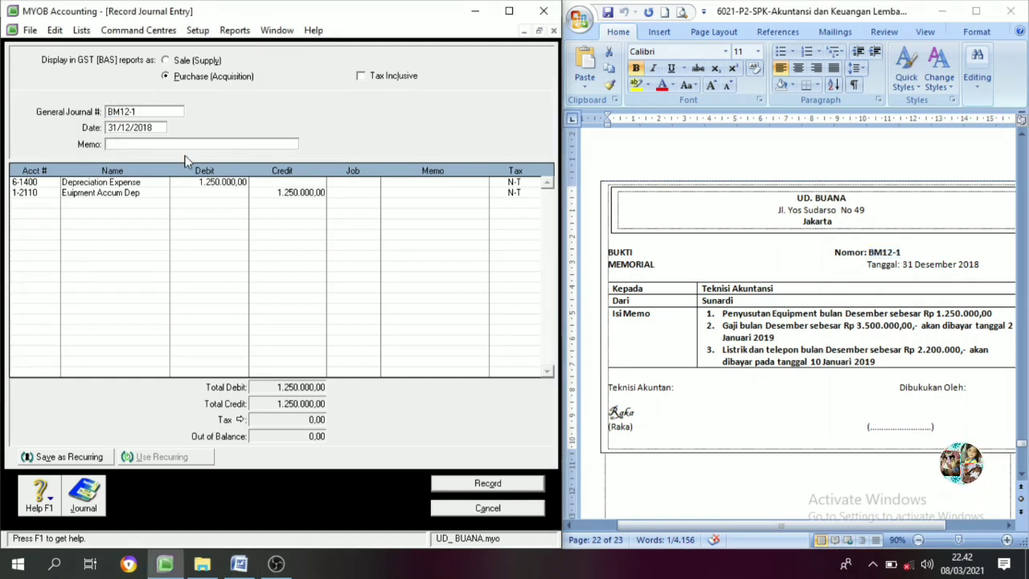
Step: Enter the memo "penysutan perlengkapan" and record the depreciation journal entry
{"action": "type", "text": "pe"}
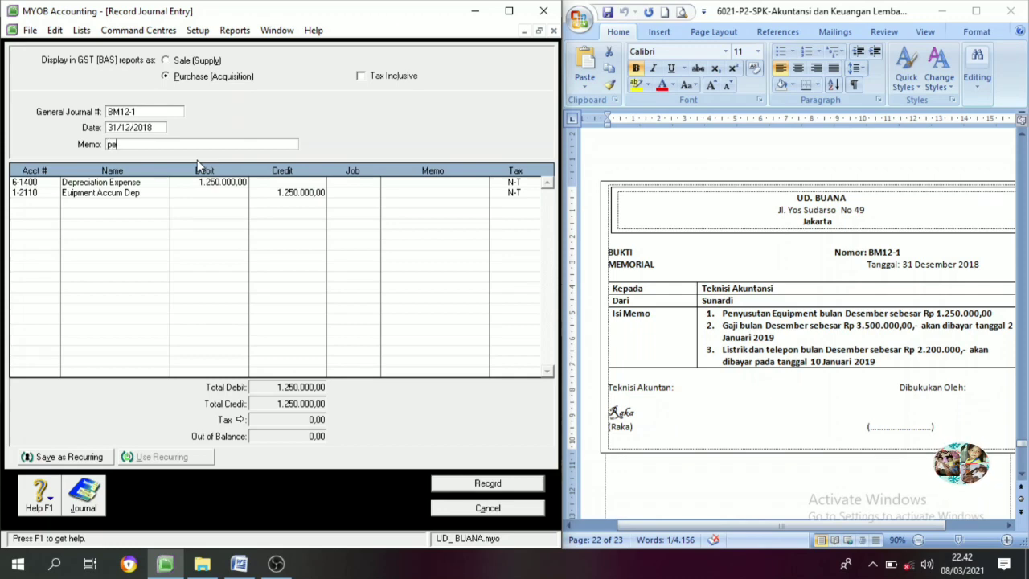
{"action": "type", "text": "nysutan perlengkapan"}
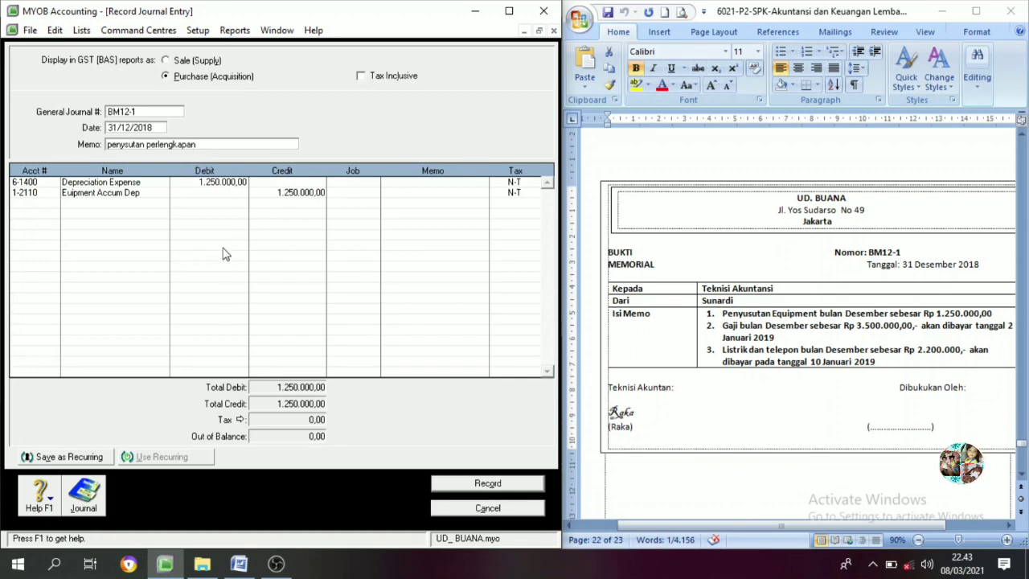
{"action": "left_click", "coordinate": [466, 487]}
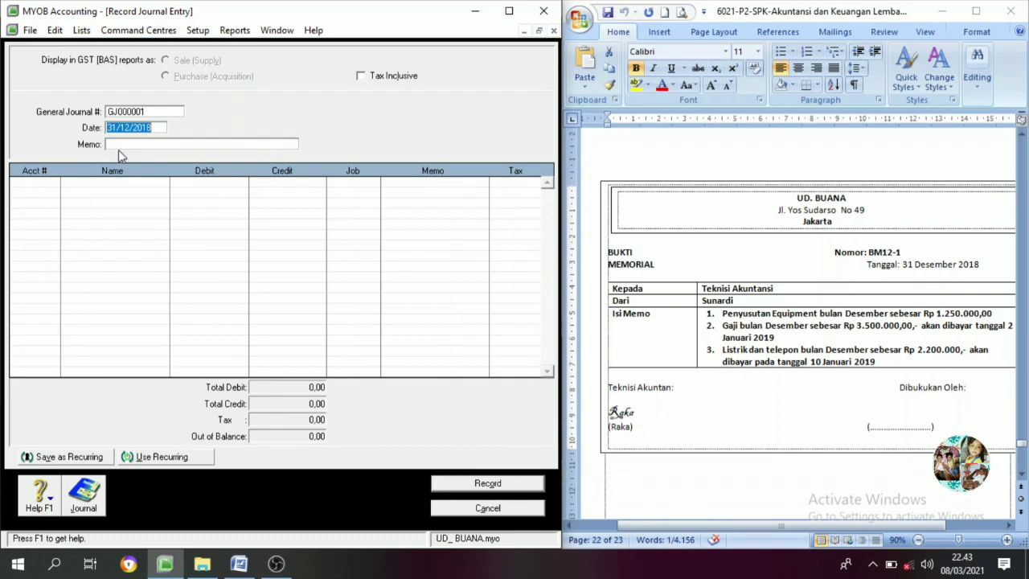
Step: Start the wages journal entry from item 2 of the memorial with a 3.500.000,00 debit to account 6-1700 Wages & Salaries
{"action": "left_click", "coordinate": [42, 188]}
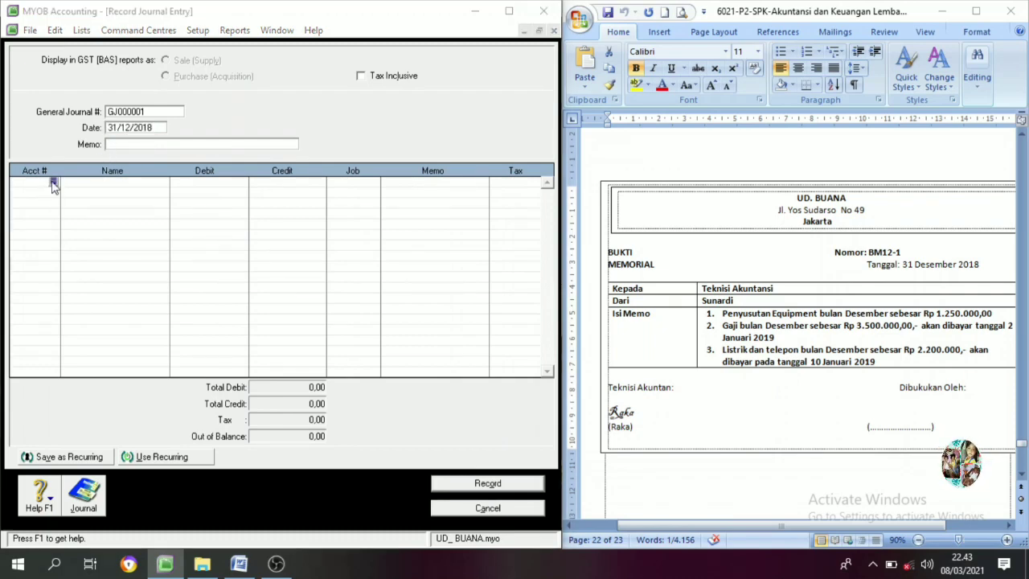
{"action": "left_click", "coordinate": [53, 183]}
{"action": "scroll", "coordinate": [221, 328], "scroll_direction": "down", "scroll_amount": 6}
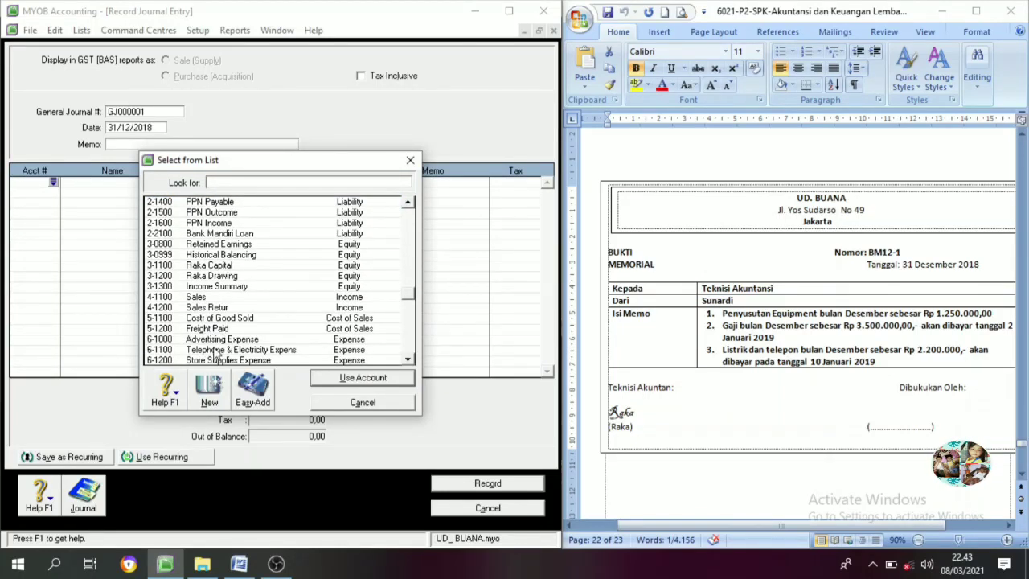
{"action": "scroll", "coordinate": [216, 344], "scroll_direction": "down", "scroll_amount": 1}
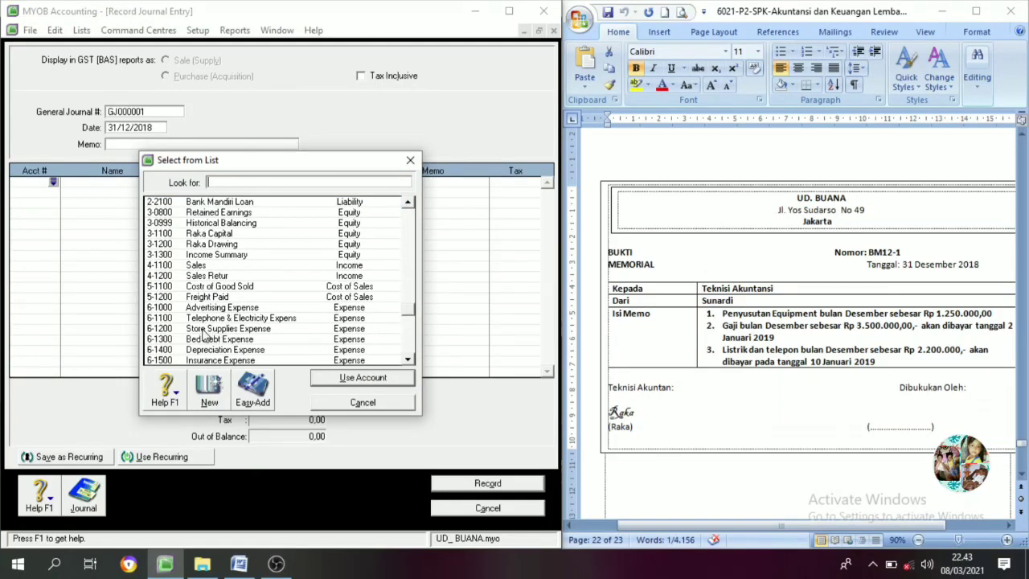
{"action": "scroll", "coordinate": [208, 354], "scroll_direction": "down", "scroll_amount": 1}
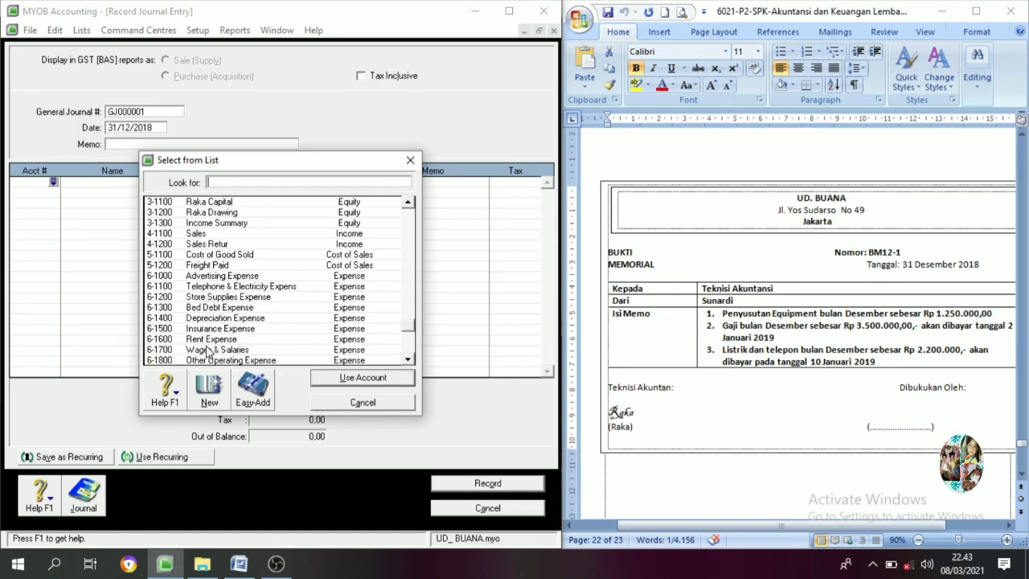
{"action": "left_click", "coordinate": [211, 350]}
{"action": "left_click", "coordinate": [362, 380]}
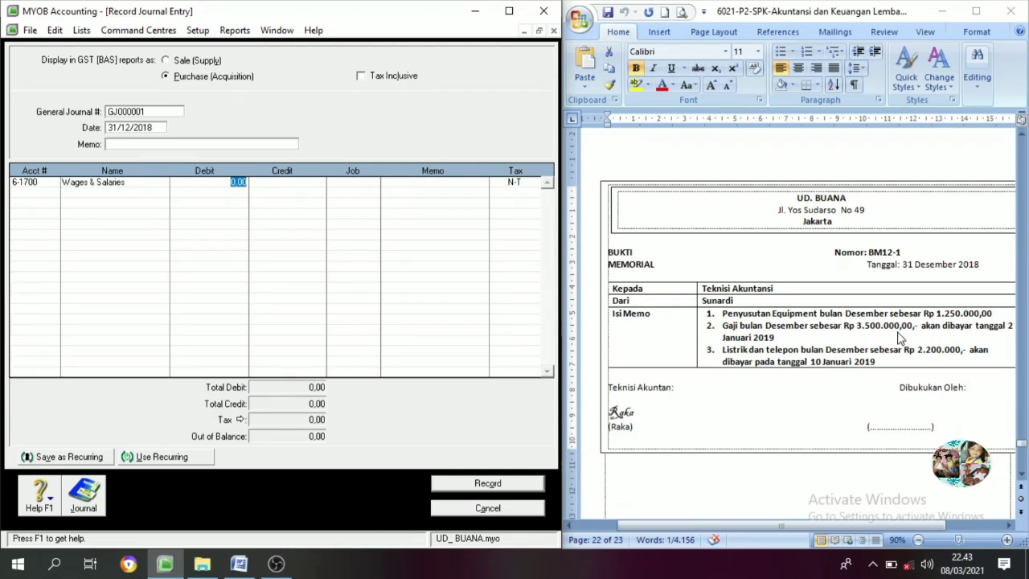
{"action": "type", "text": "3500000"}
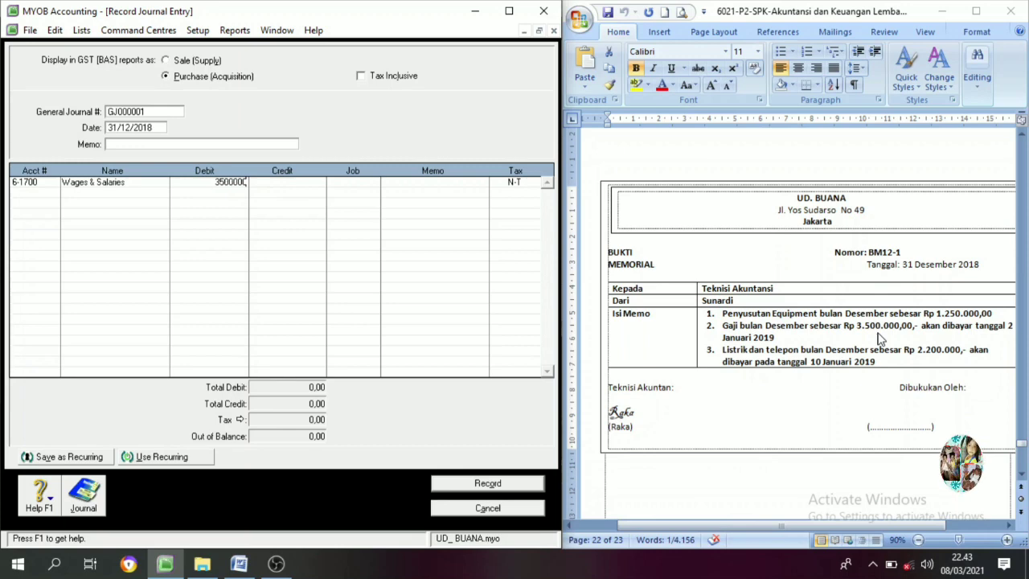
{"action": "key", "text": "Tab"}
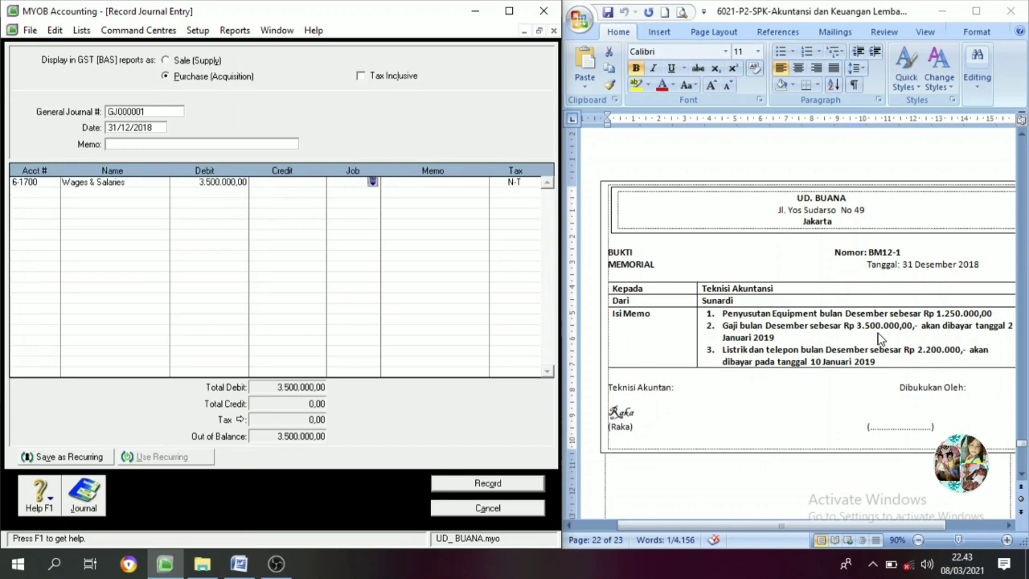
Step: Add account 2-1200 Expanse Payable on the second line with the balancing credit of 3.500.000,00
{"action": "left_click", "coordinate": [42, 193]}
{"action": "left_click", "coordinate": [53, 195]}
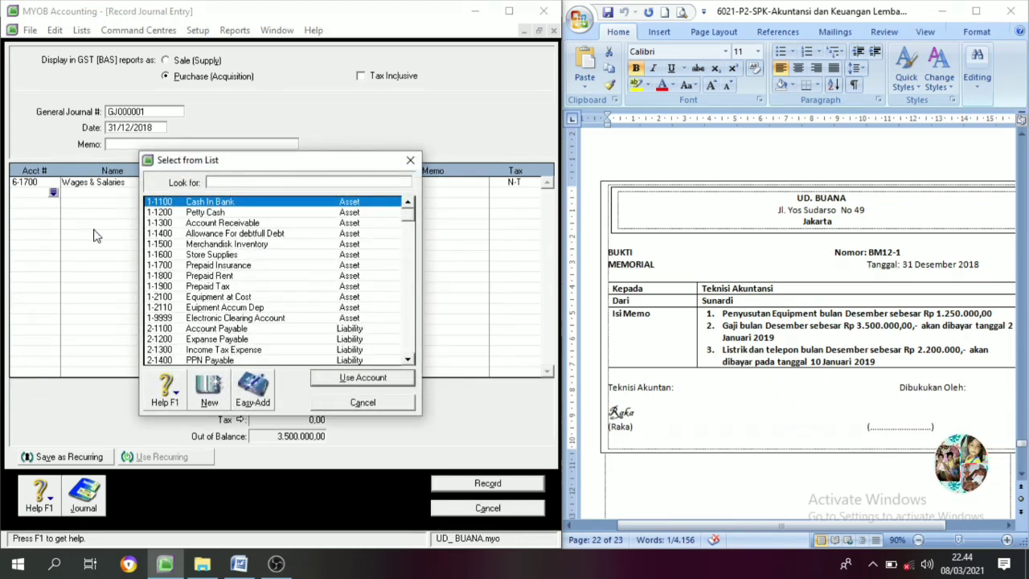
{"action": "scroll", "coordinate": [221, 308], "scroll_direction": "down", "scroll_amount": 1}
{"action": "left_click", "coordinate": [223, 309]}
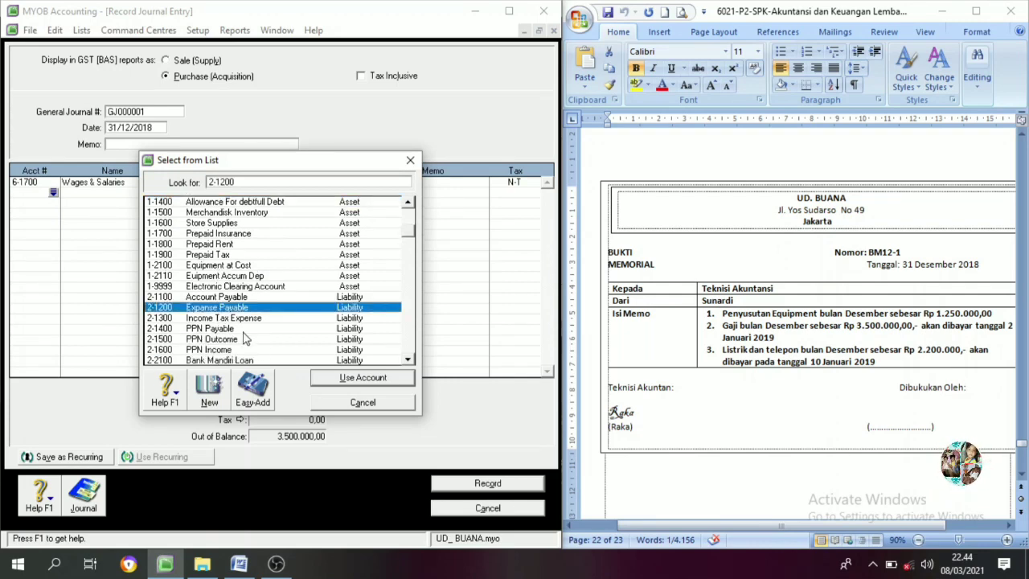
{"action": "left_click", "coordinate": [363, 377]}
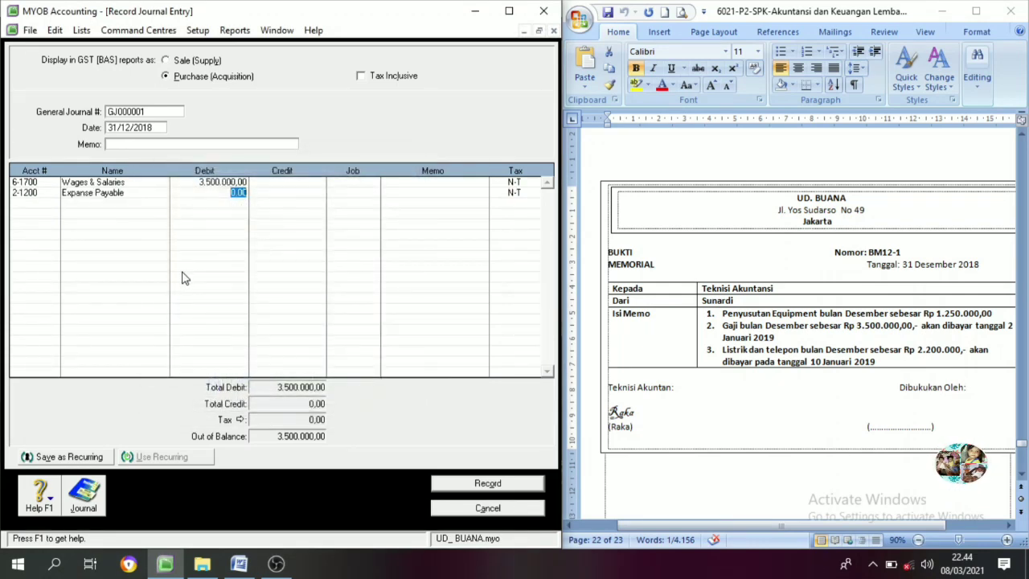
{"action": "key", "text": "Tab"}
Step: Set the wages entry's General Journal number to BM12-1, copied from the memorial in the Word document
{"action": "left_click", "coordinate": [133, 113]}
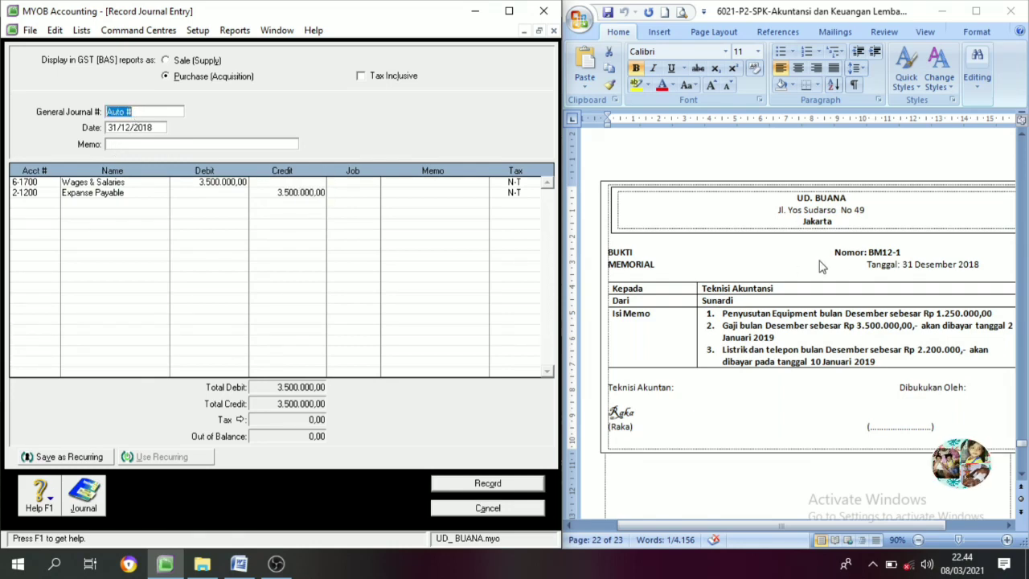
{"action": "left_click_drag", "start_coordinate": [902, 252], "coordinate": [869, 252]}
{"action": "key", "text": "ctrl+c"}
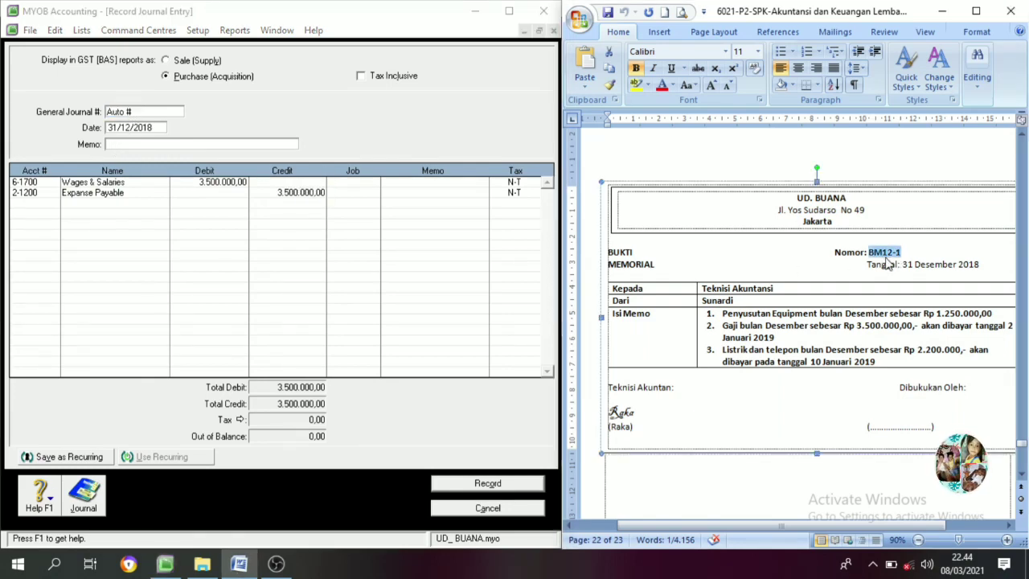
{"action": "left_click", "coordinate": [138, 112]}
{"action": "left_click_drag", "start_coordinate": [138, 113], "coordinate": [98, 113]}
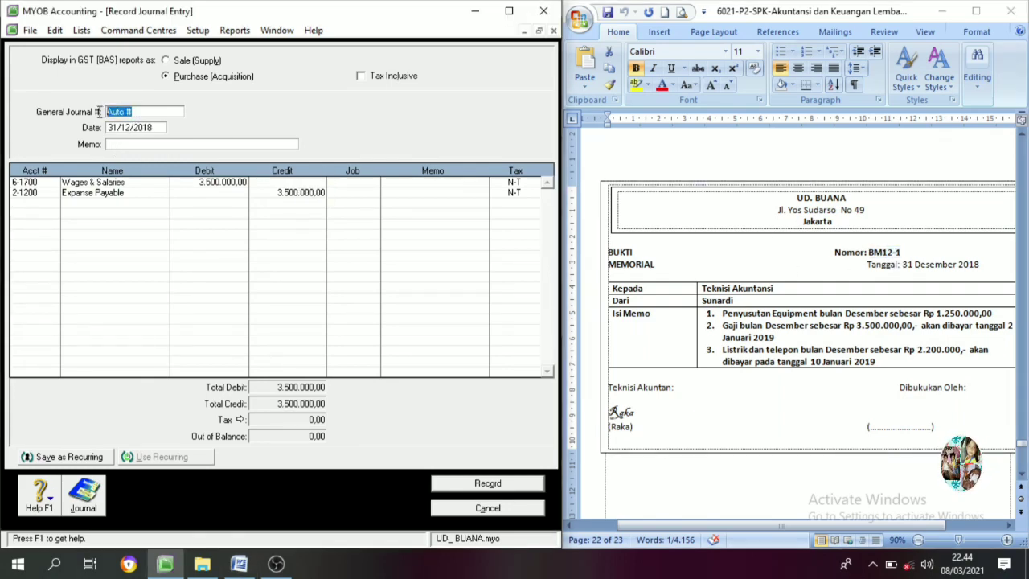
{"action": "key", "text": "ctrl+v"}
Step: Enter the memo "hutang gaji" and record the wages journal entry
{"action": "left_click", "coordinate": [124, 144]}
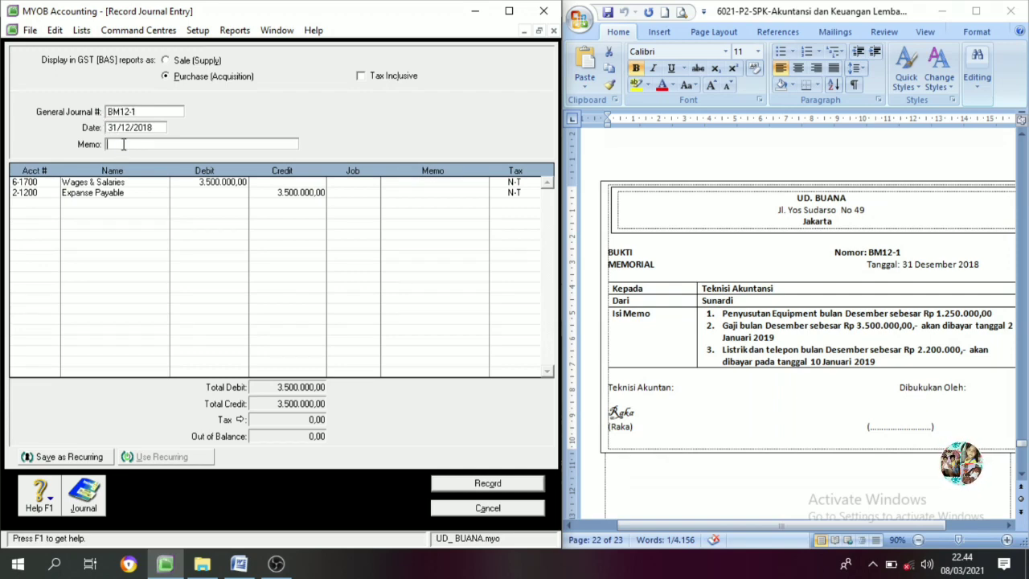
{"action": "type", "text": "hutang gaji"}
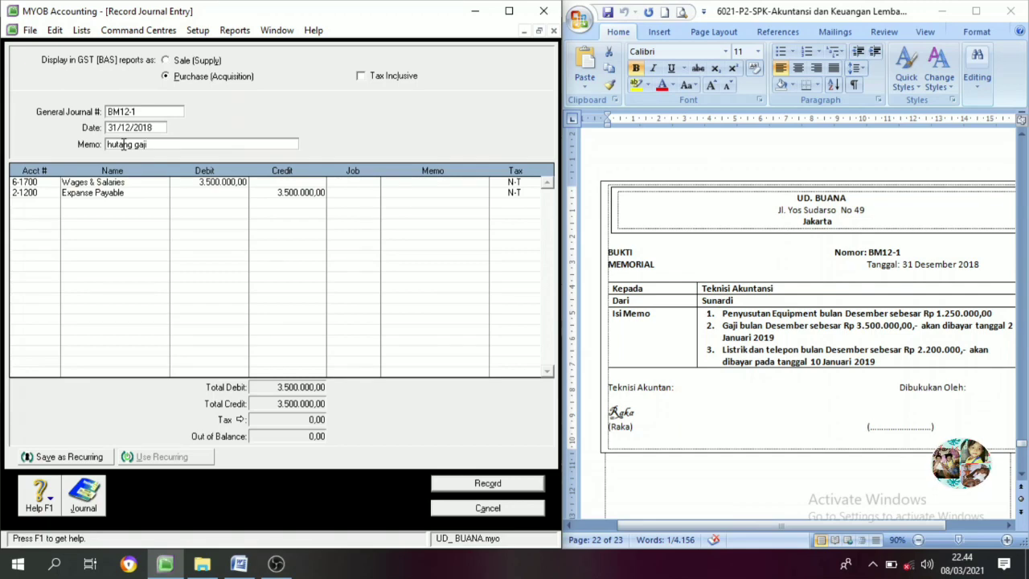
{"action": "left_click", "coordinate": [488, 484]}
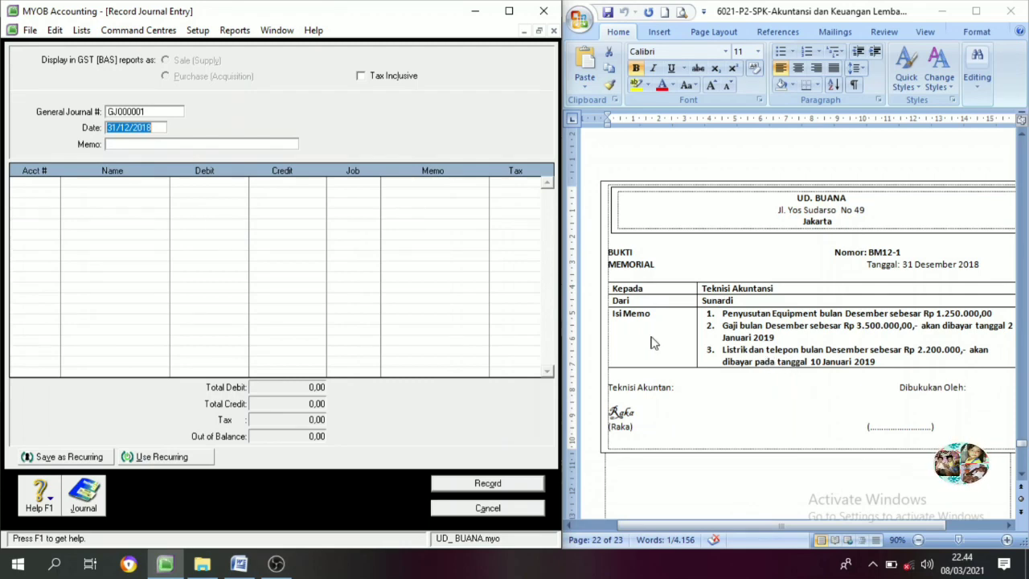
Step: Start the utilities journal entry from item 3 of the memorial with a 2.200.000,00 debit to account 6-1100 Telephone & Electricity Expens
{"action": "left_click", "coordinate": [35, 185]}
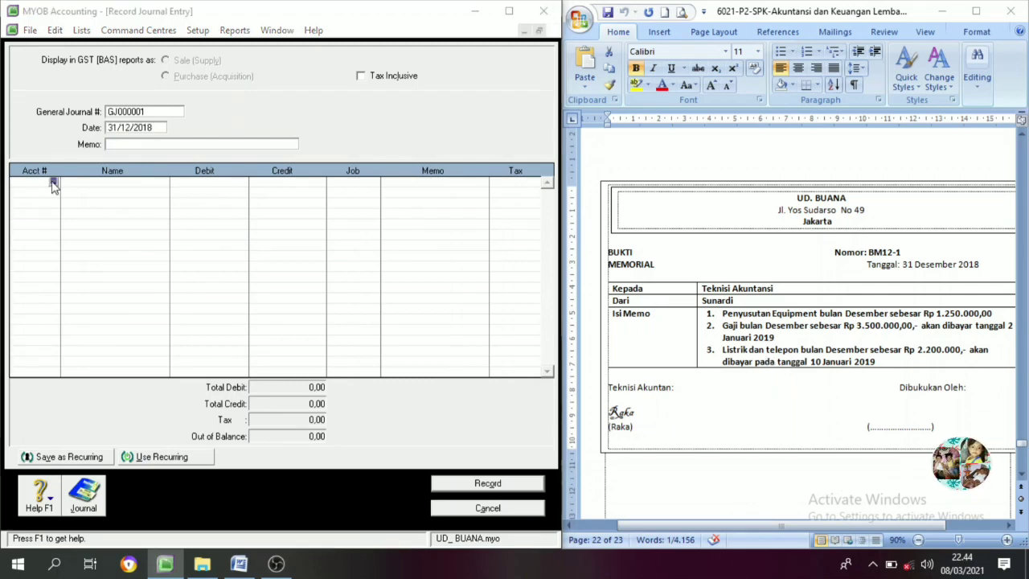
{"action": "left_click", "coordinate": [53, 183]}
{"action": "scroll", "coordinate": [224, 331], "scroll_direction": "down", "scroll_amount": 4}
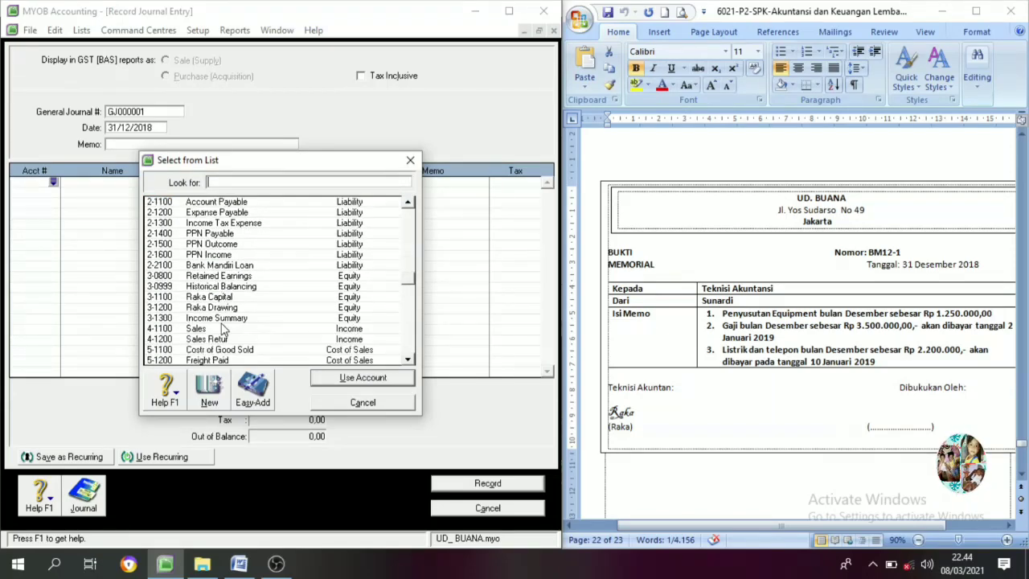
{"action": "scroll", "coordinate": [224, 329], "scroll_direction": "down", "scroll_amount": 3}
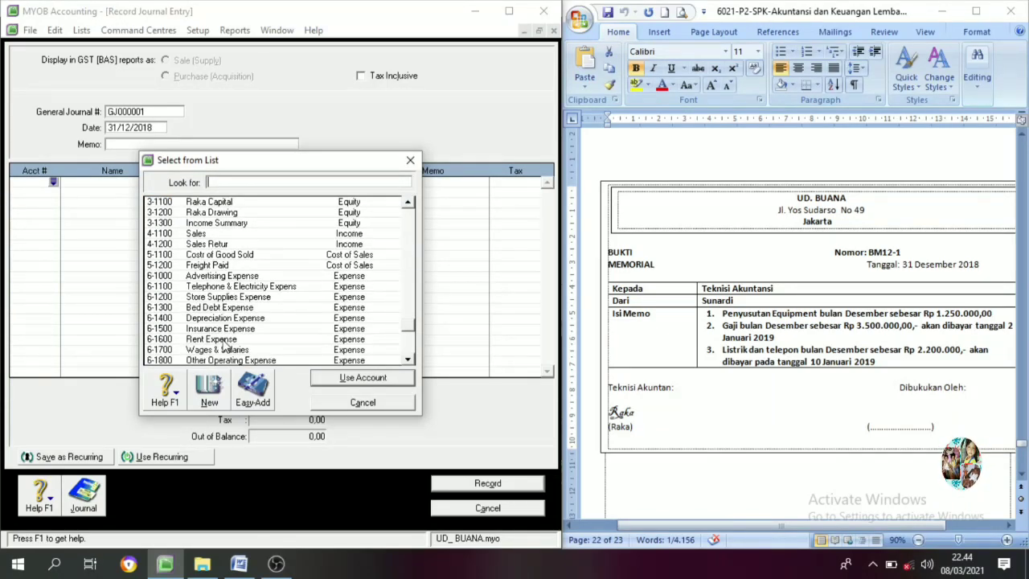
{"action": "left_click", "coordinate": [227, 288]}
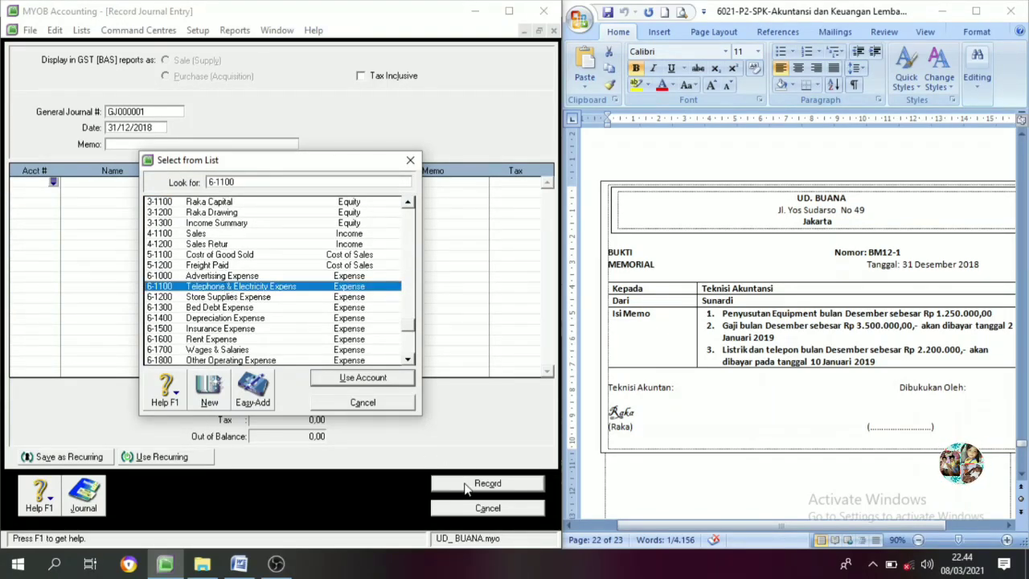
{"action": "left_click", "coordinate": [363, 377]}
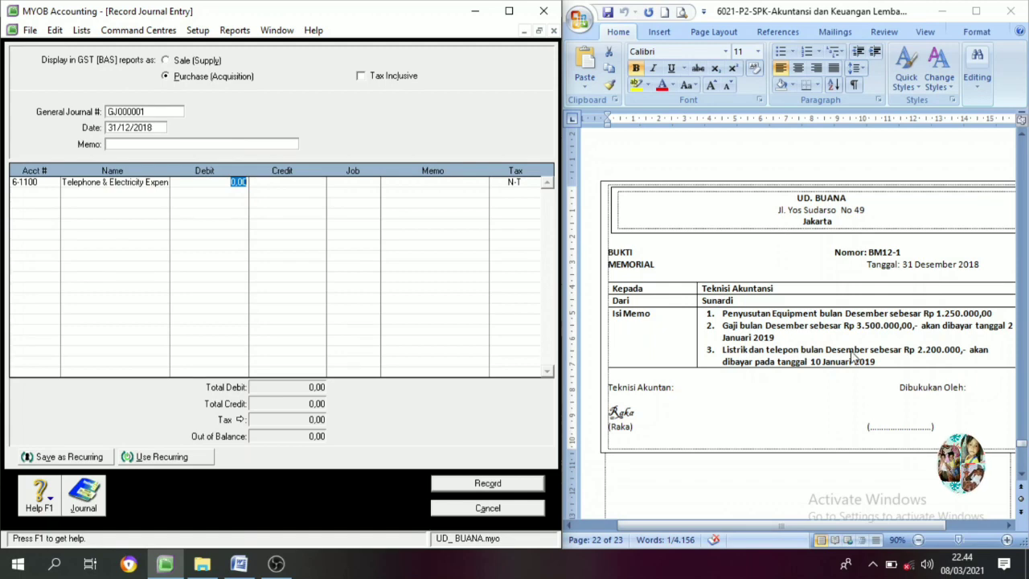
{"action": "type", "text": "2200000"}
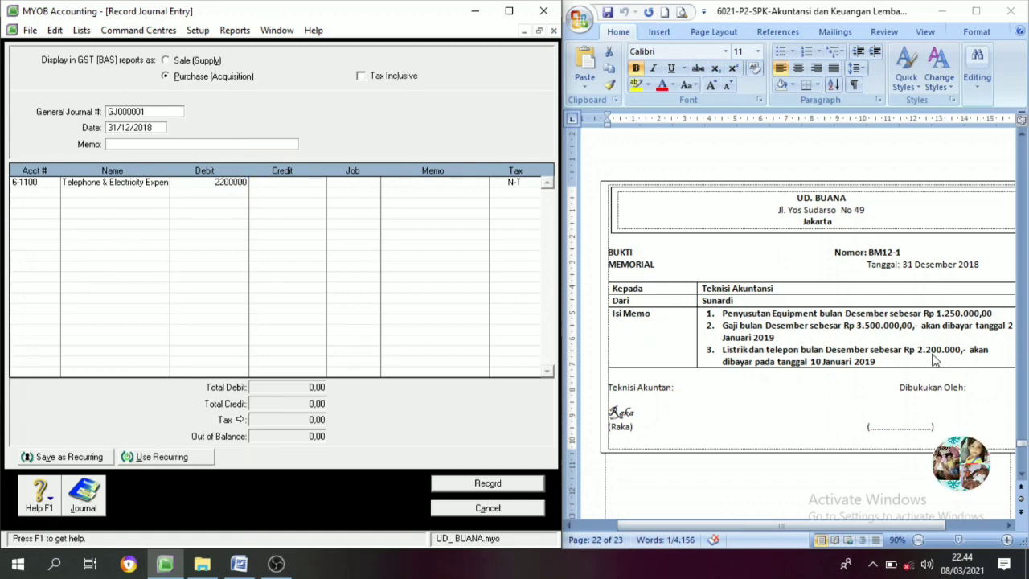
{"action": "key", "text": "Tab"}
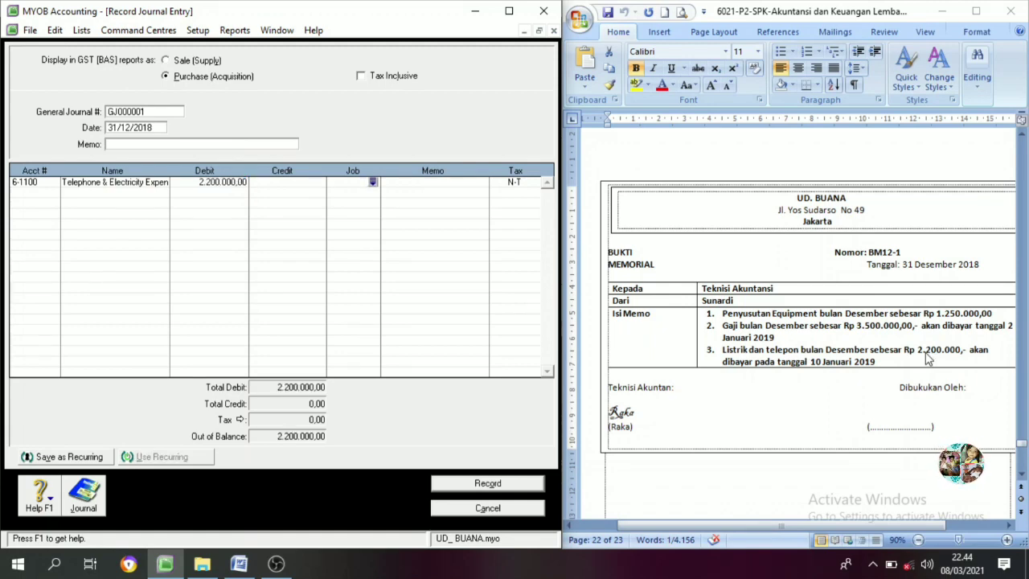
Step: Credit the balancing 2.200.000,00 to account 2-1200 Expanse Payable on the utilities entry's second line
{"action": "left_click", "coordinate": [30, 194]}
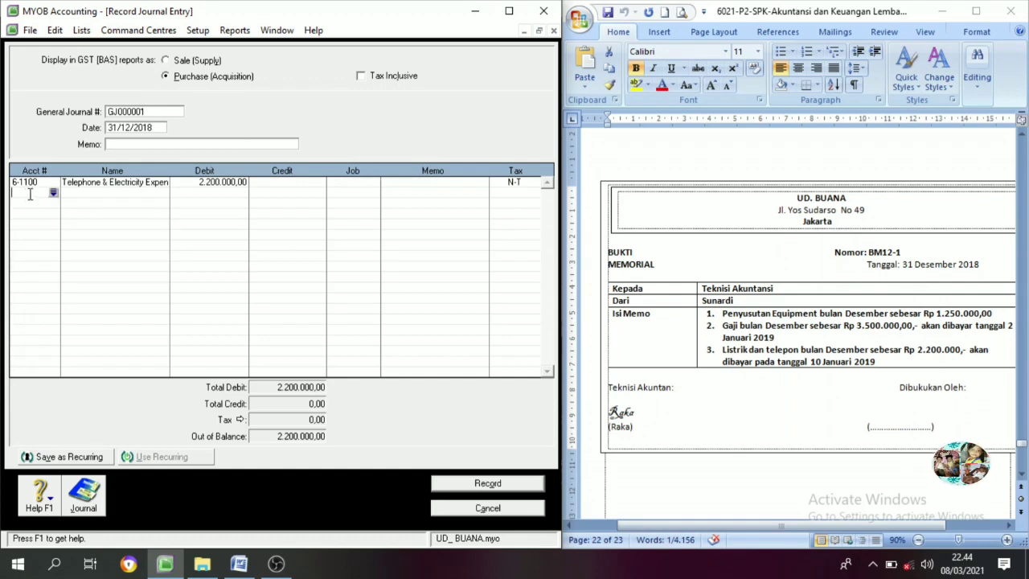
{"action": "left_click", "coordinate": [53, 194]}
{"action": "scroll", "coordinate": [237, 303], "scroll_direction": "down", "scroll_amount": 3}
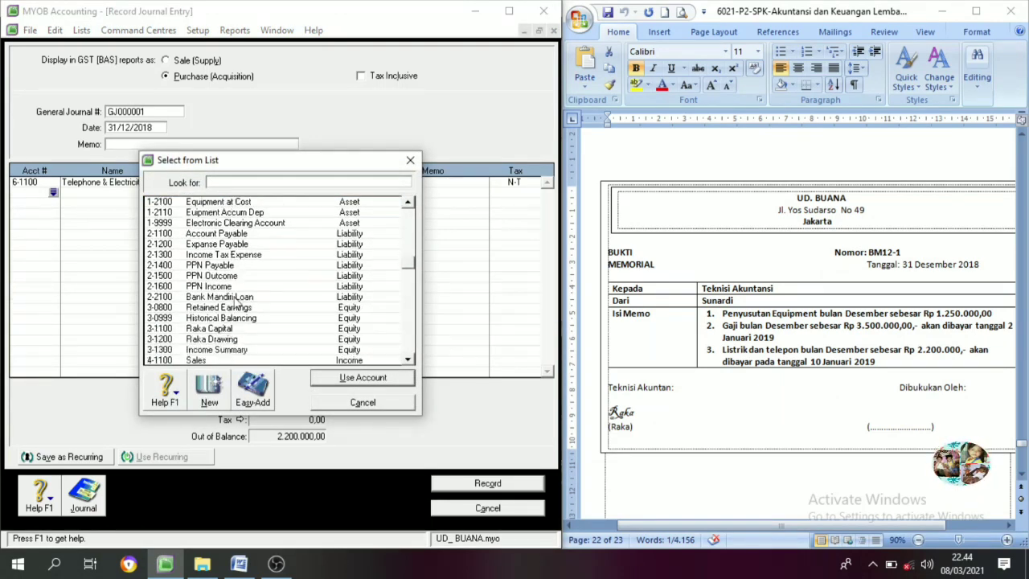
{"action": "left_click", "coordinate": [222, 245]}
{"action": "left_click", "coordinate": [361, 378]}
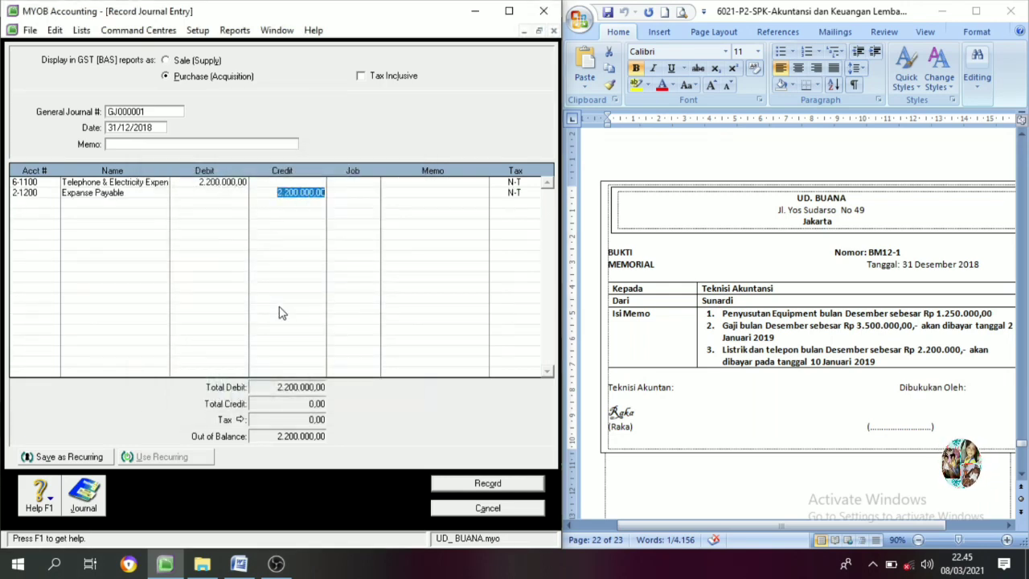
Step: Copy the memorial number BM12-1 from the Word document into the utilities entry as its General Journal number
{"action": "left_click", "coordinate": [145, 114]}
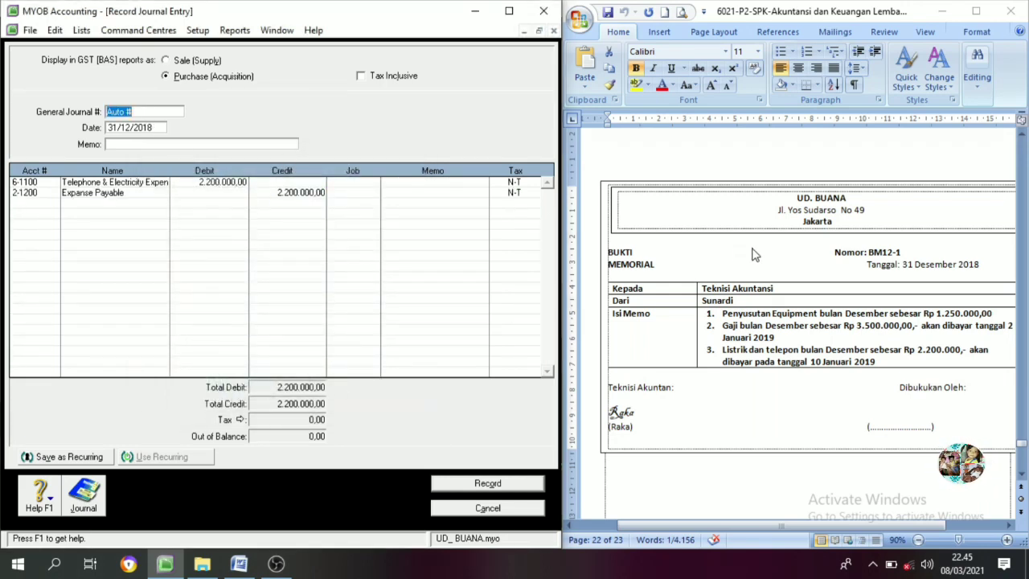
{"action": "double_click", "coordinate": [885, 251]}
{"action": "key", "text": "ctrl+c"}
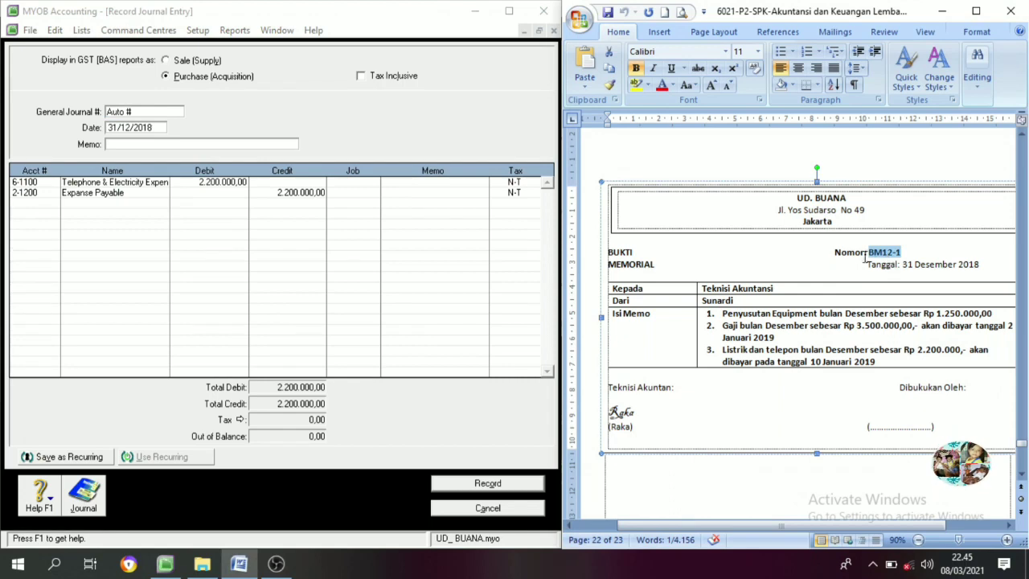
{"action": "left_click", "coordinate": [90, 113]}
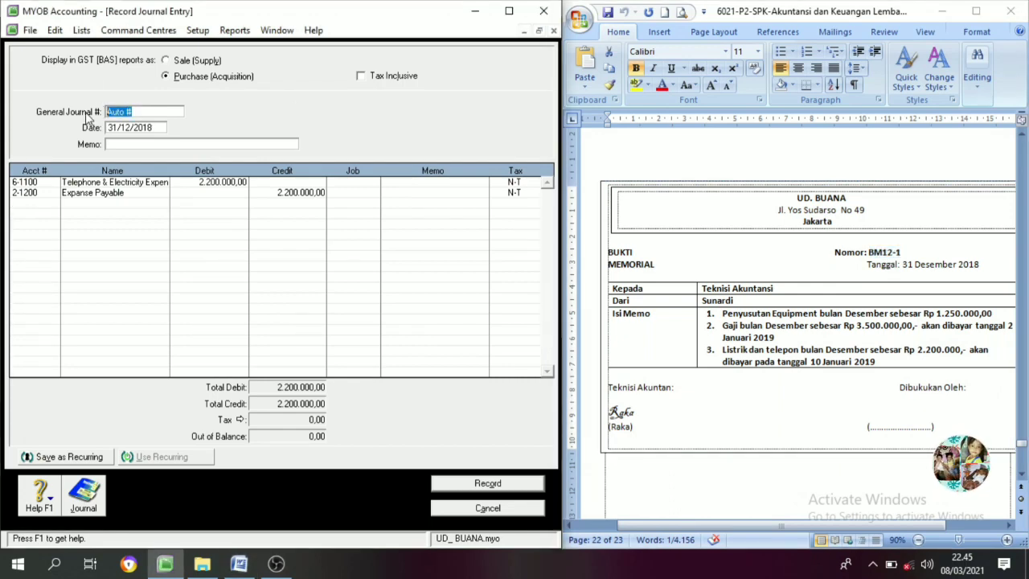
{"action": "key", "text": "ctrl+v"}
Step: Enter the memo "hutang biaya" and record the telephone and electricity journal entry
{"action": "left_click", "coordinate": [131, 144]}
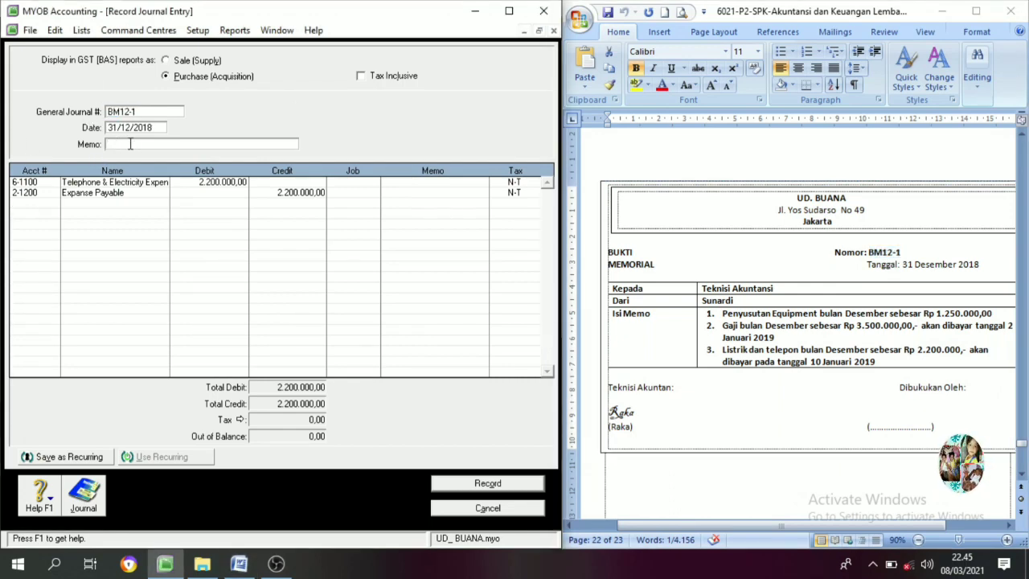
{"action": "type", "text": "hutang biaya"}
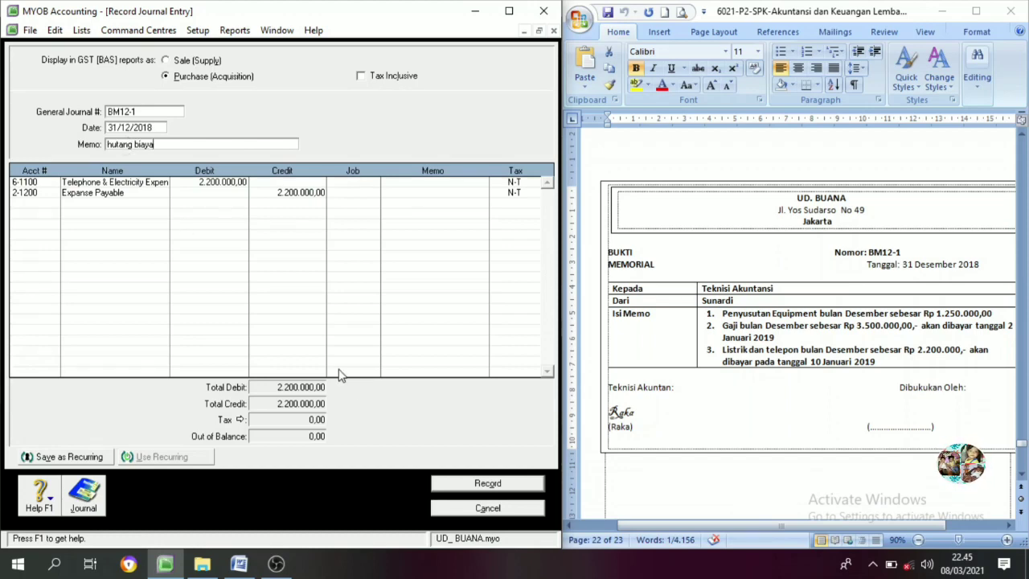
{"action": "left_click", "coordinate": [464, 485]}
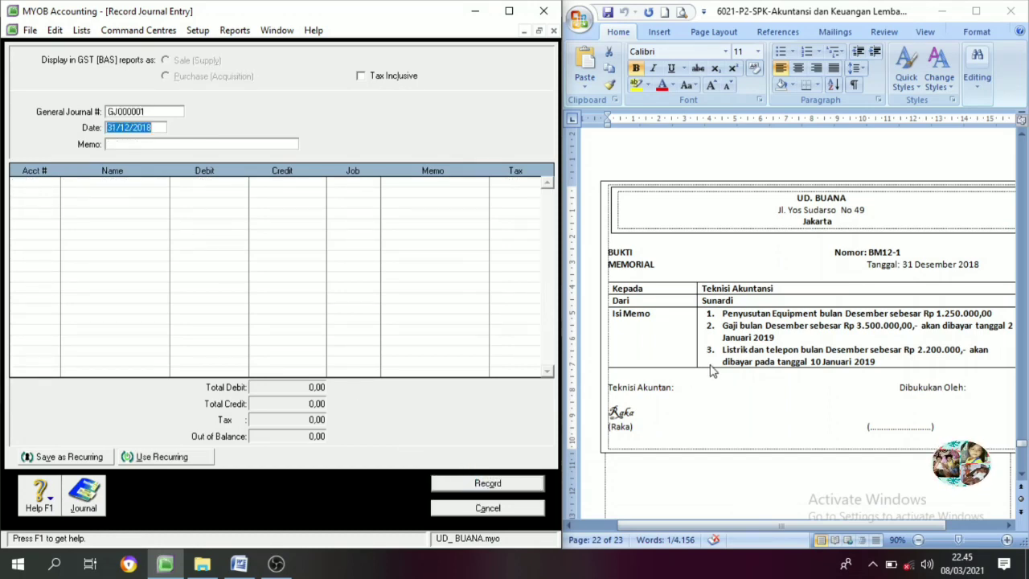
Step: In the Word document, go to the memorial under Dokumen Transaksi No. 4 and read its PPN and PPH Badan instructions
{"action": "scroll", "coordinate": [711, 371], "scroll_direction": "down", "scroll_amount": 8}
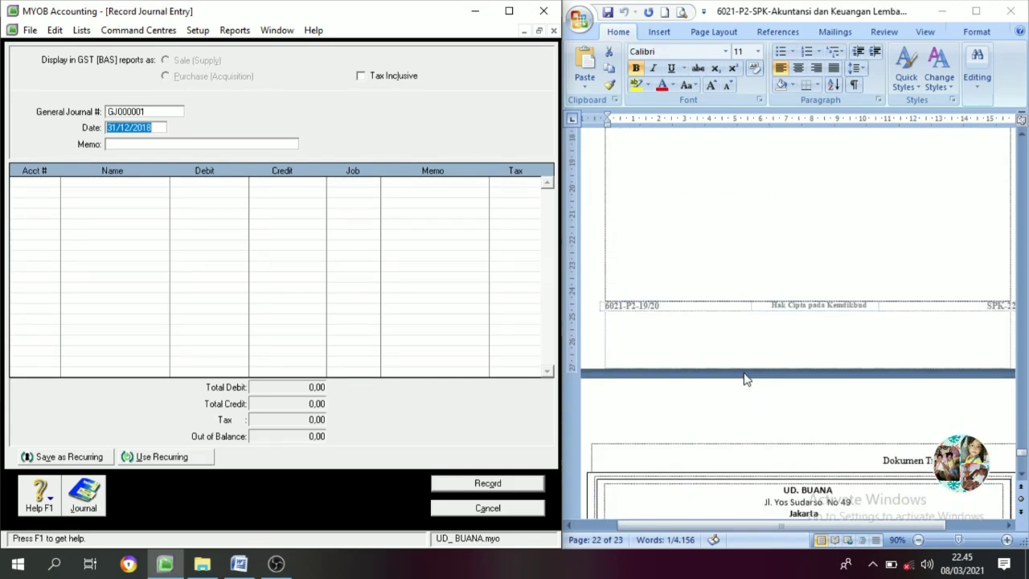
{"action": "scroll", "coordinate": [746, 379], "scroll_direction": "down", "scroll_amount": 7}
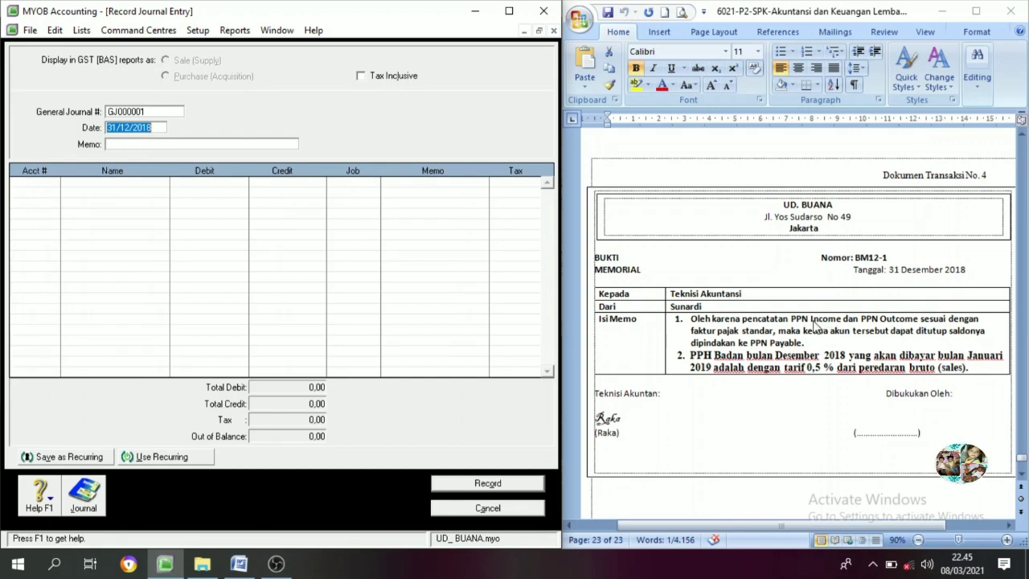
{"action": "left_click", "coordinate": [875, 321]}
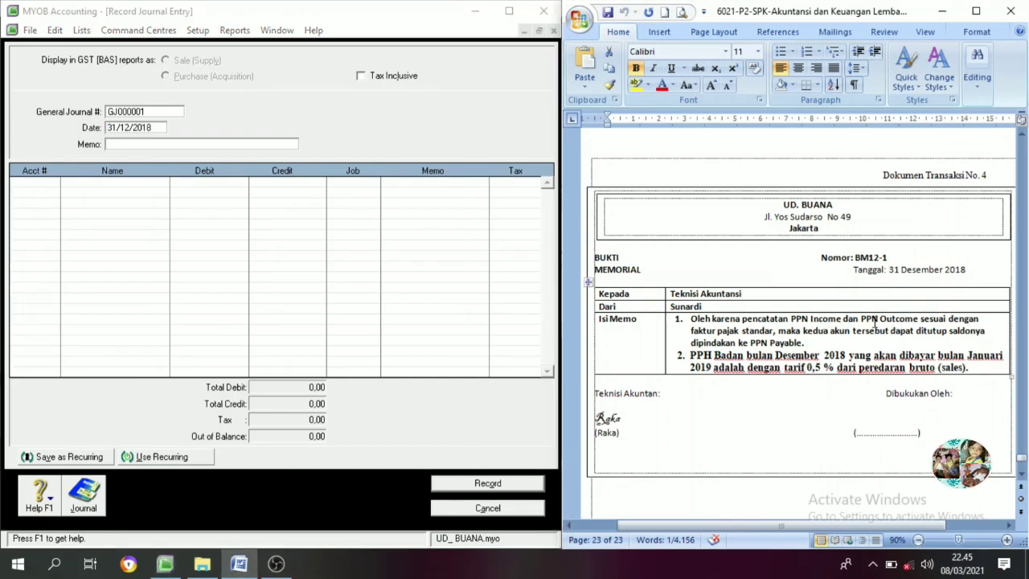
Step: Look up the balances of 2-1500 PPN Outcome and 2-1600 PPN Income in the accounts list, and return to the journal entry
{"action": "left_click", "coordinate": [898, 321]}
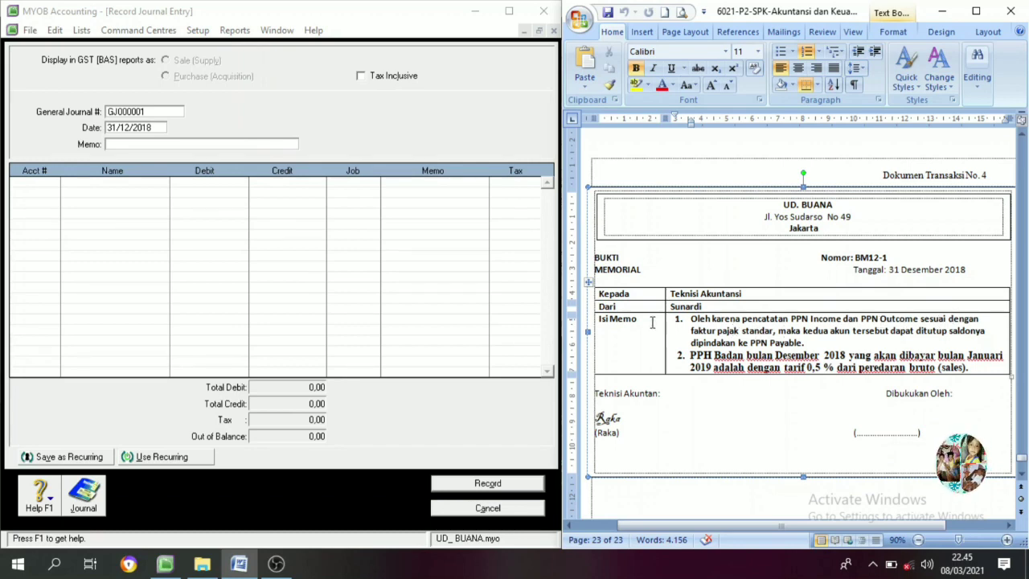
{"action": "left_click", "coordinate": [82, 32]}
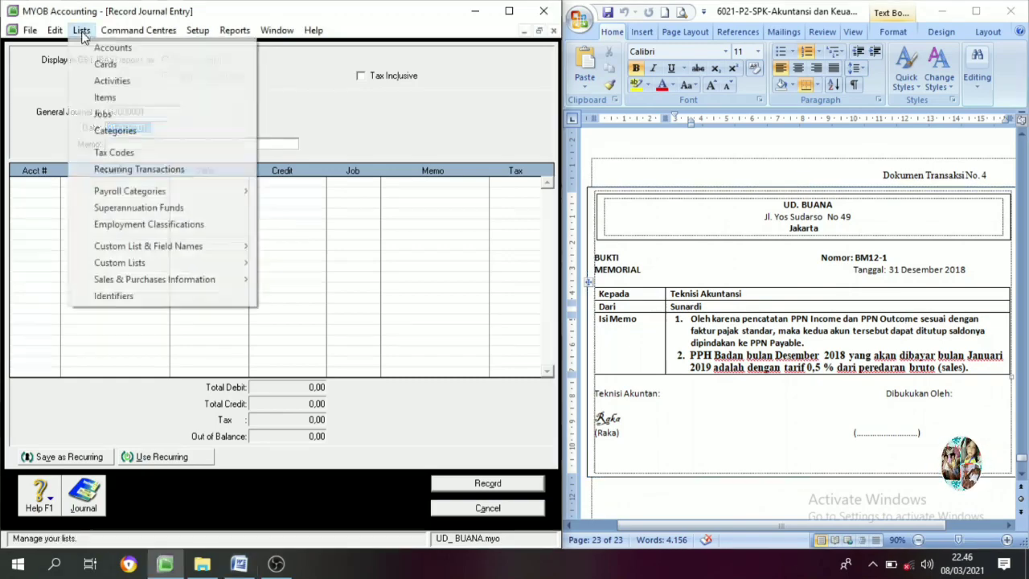
{"action": "left_click", "coordinate": [102, 48]}
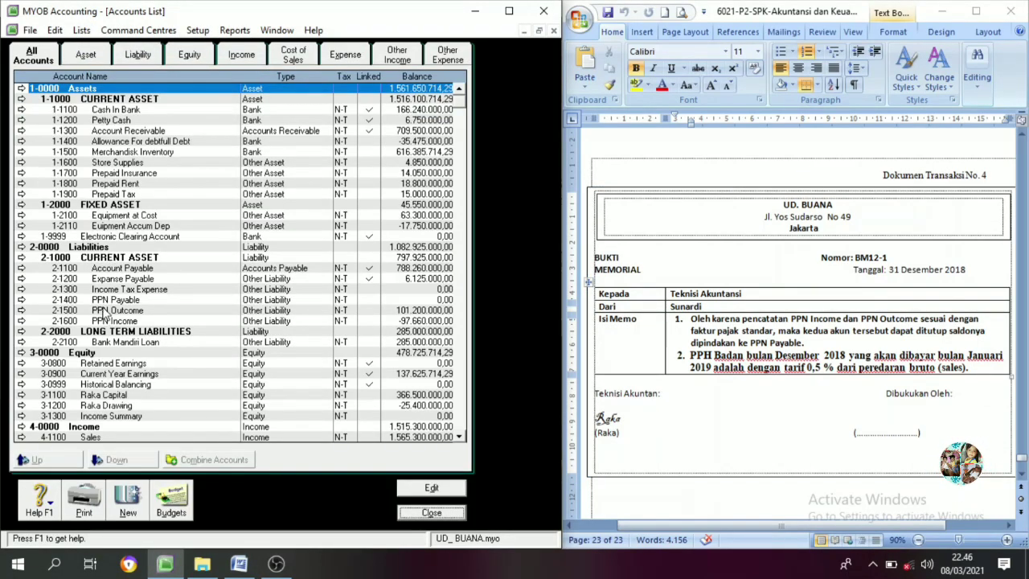
{"action": "scroll", "coordinate": [103, 310], "scroll_direction": "down", "scroll_amount": 2}
{"action": "scroll", "coordinate": [106, 253], "scroll_direction": "up", "scroll_amount": 2}
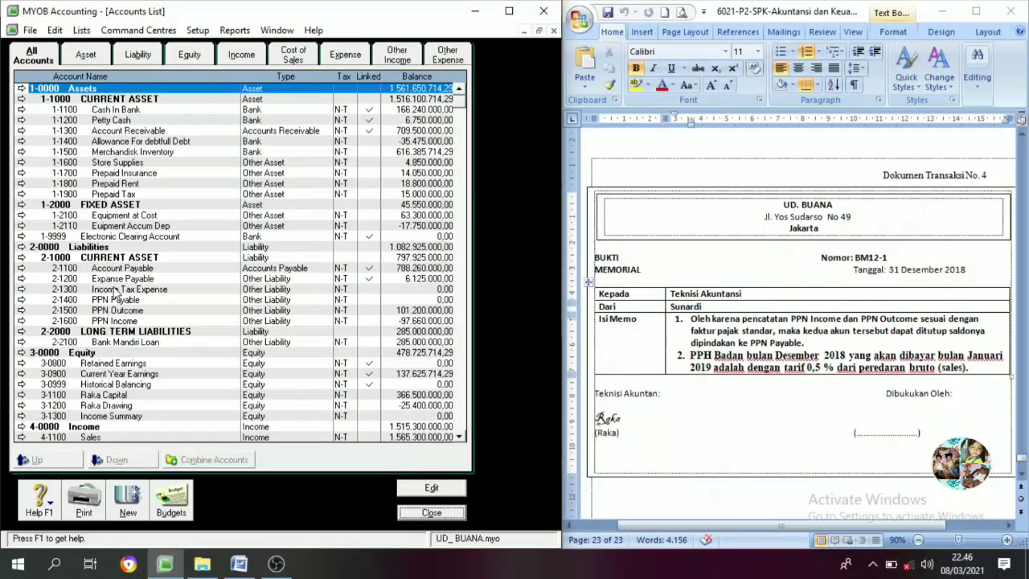
{"action": "left_click", "coordinate": [109, 310]}
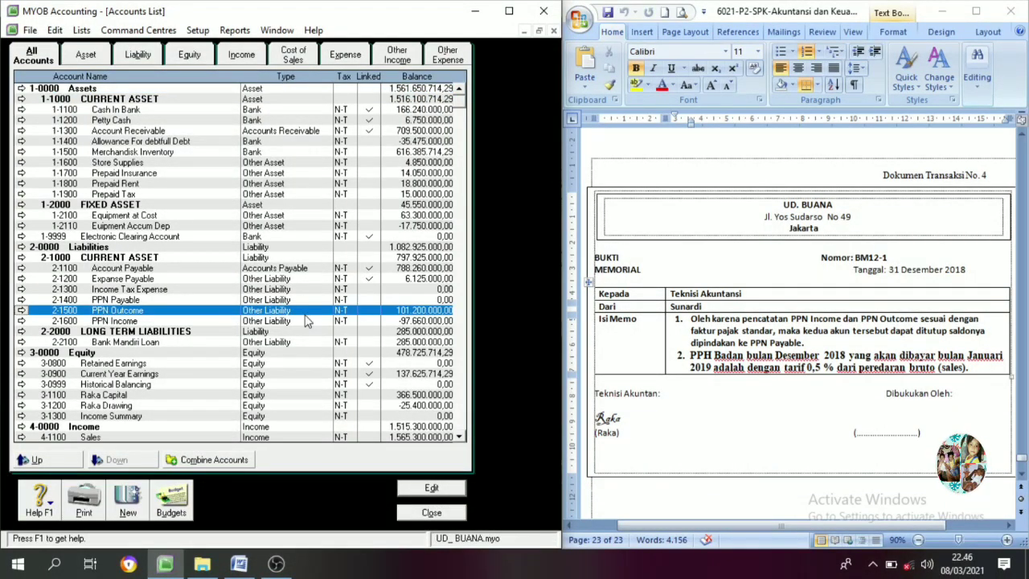
{"action": "left_click", "coordinate": [407, 324]}
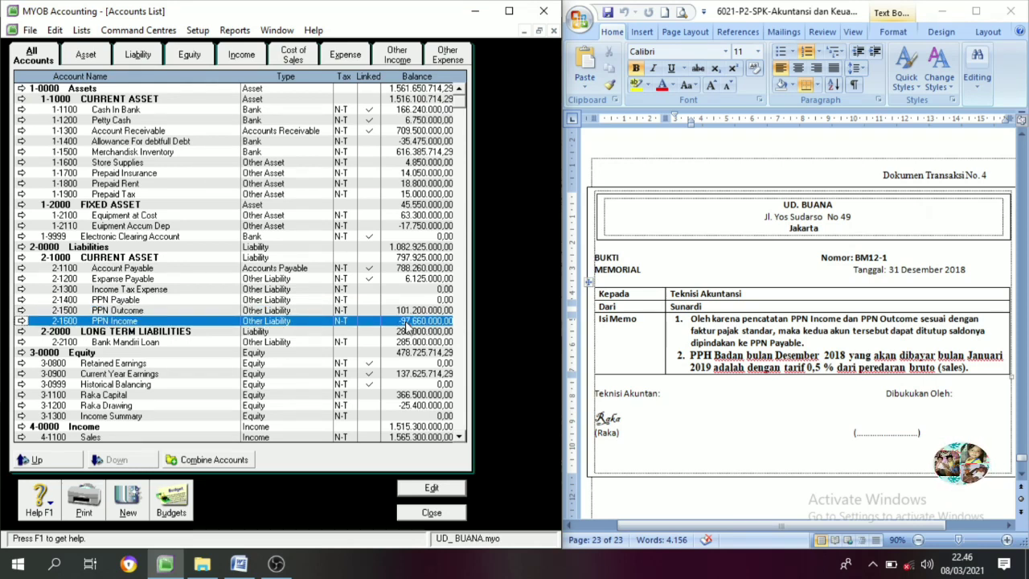
{"action": "left_click", "coordinate": [406, 311]}
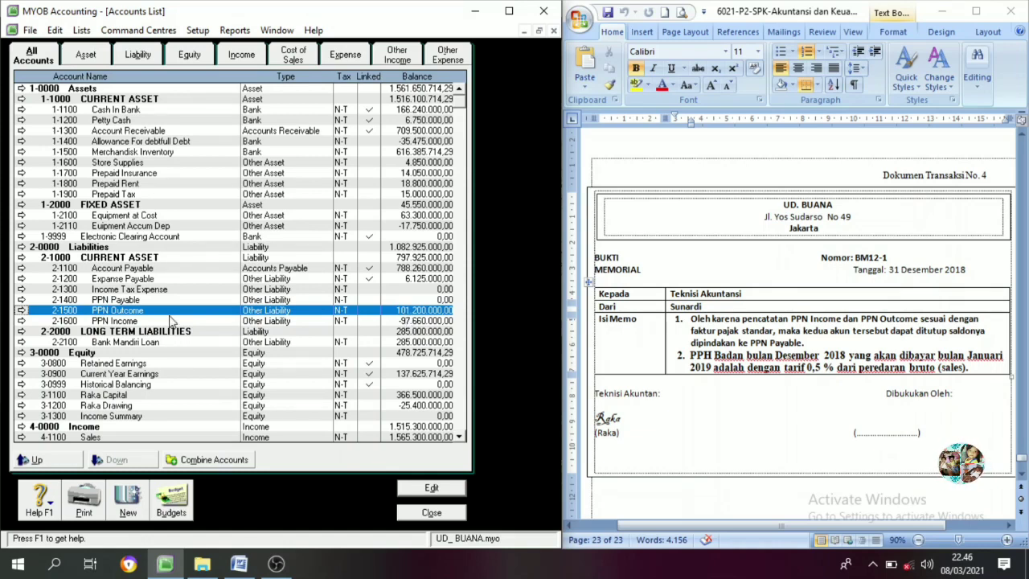
{"action": "left_click", "coordinate": [400, 321]}
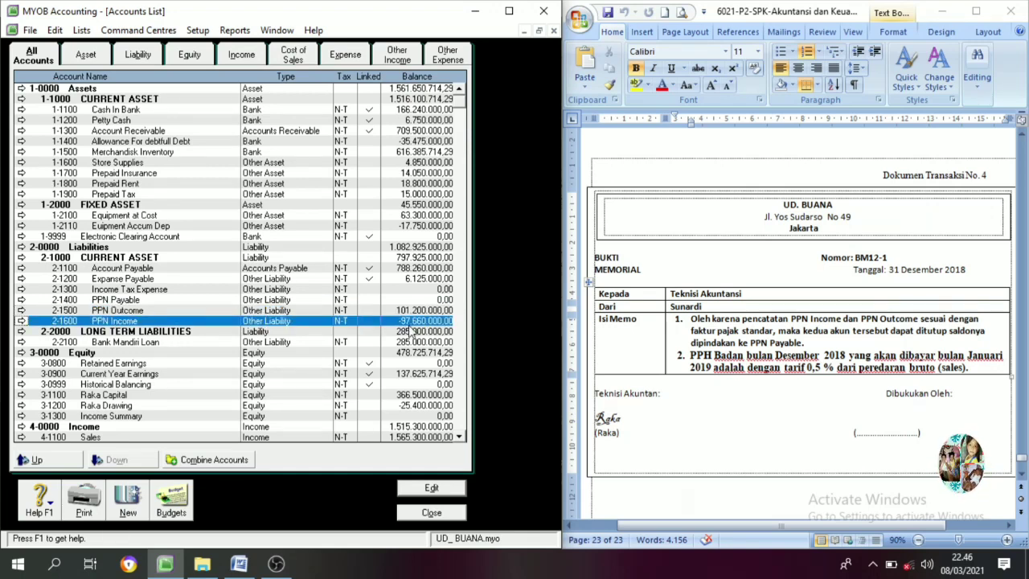
{"action": "key", "text": "Up"}
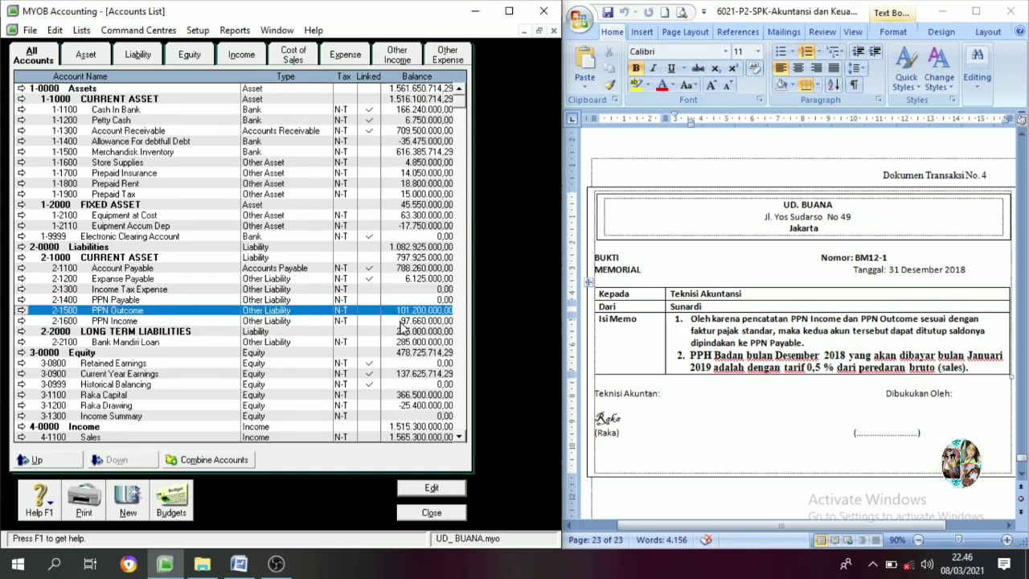
{"action": "key", "text": "Down"}
{"action": "key", "text": "Up"}
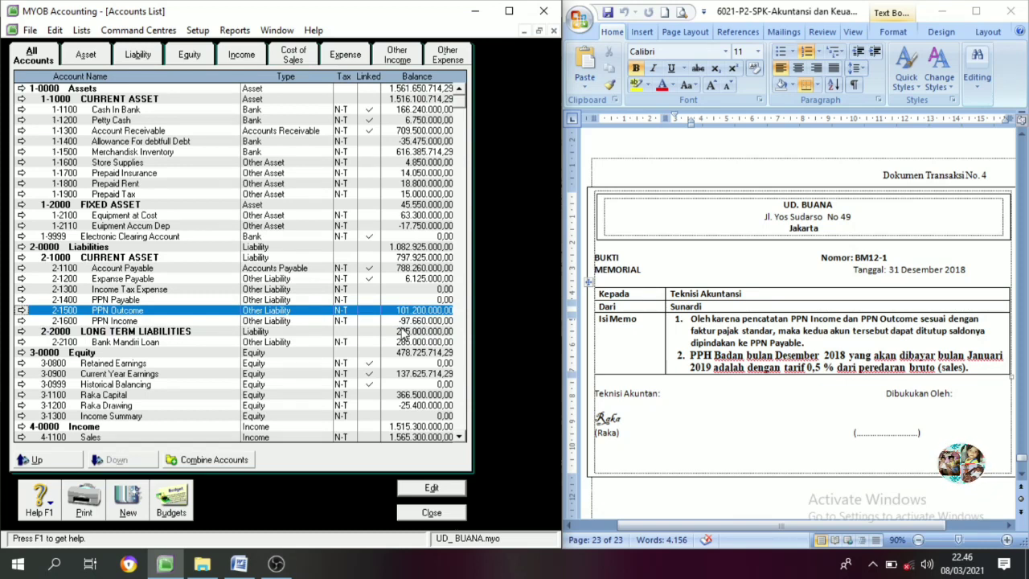
{"action": "left_click", "coordinate": [402, 321]}
{"action": "left_click", "coordinate": [402, 313]}
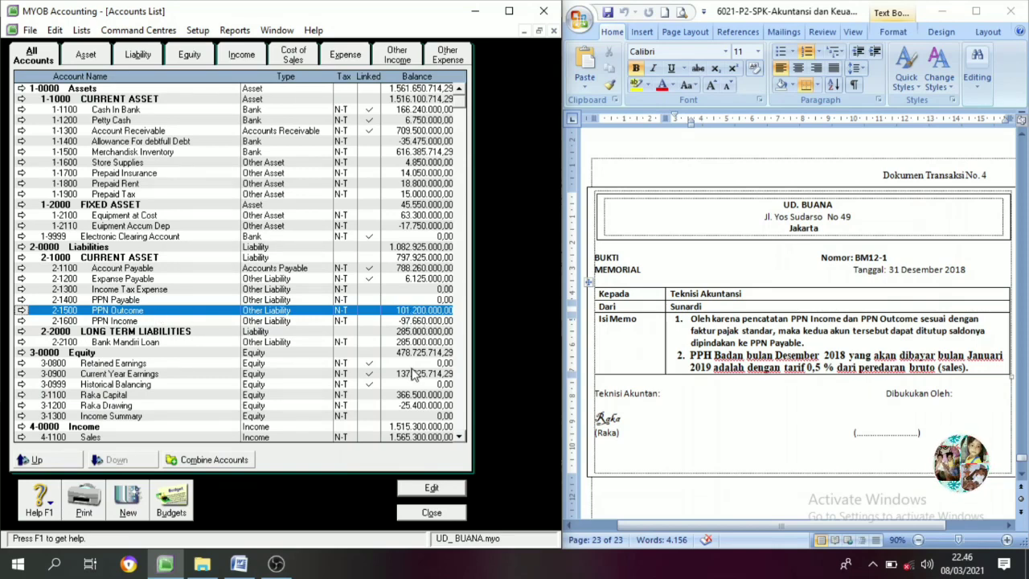
{"action": "left_click", "coordinate": [432, 513]}
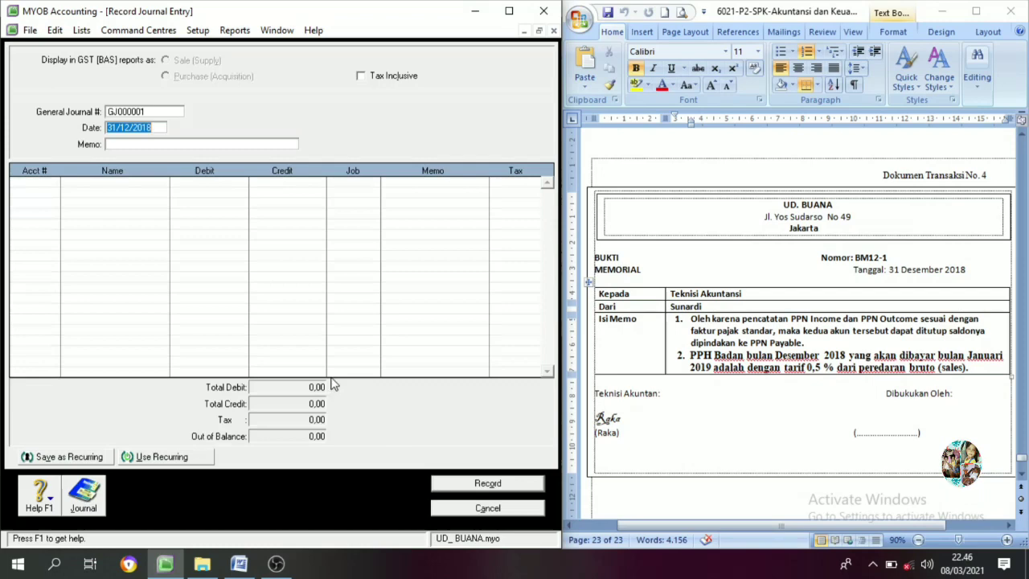
Step: Debit 101.200.000,00 to account 2-1500 PPN Outcome on the journal entry's first line
{"action": "left_click", "coordinate": [50, 185]}
{"action": "left_click", "coordinate": [54, 183]}
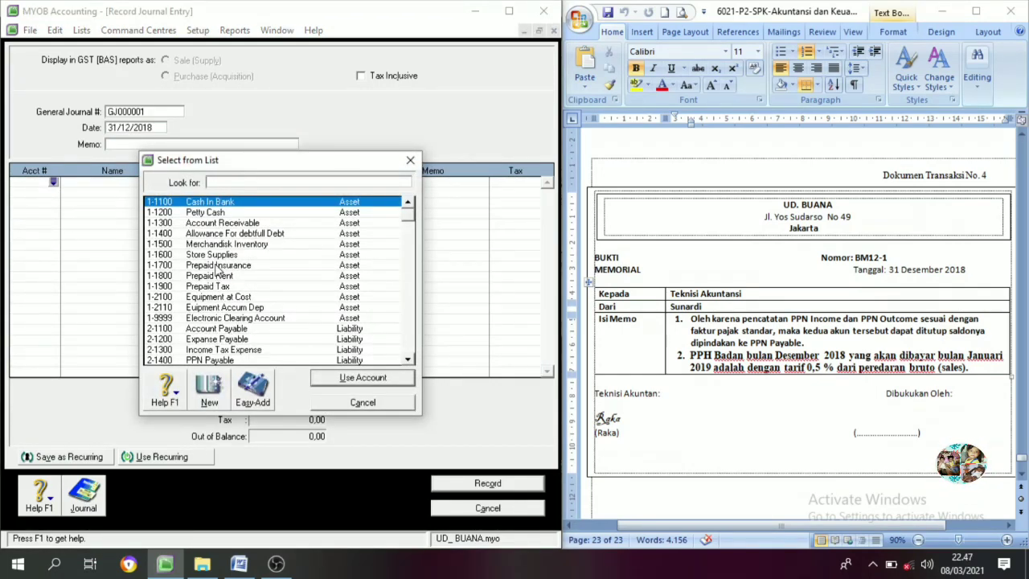
{"action": "scroll", "coordinate": [217, 277], "scroll_direction": "down", "scroll_amount": 2}
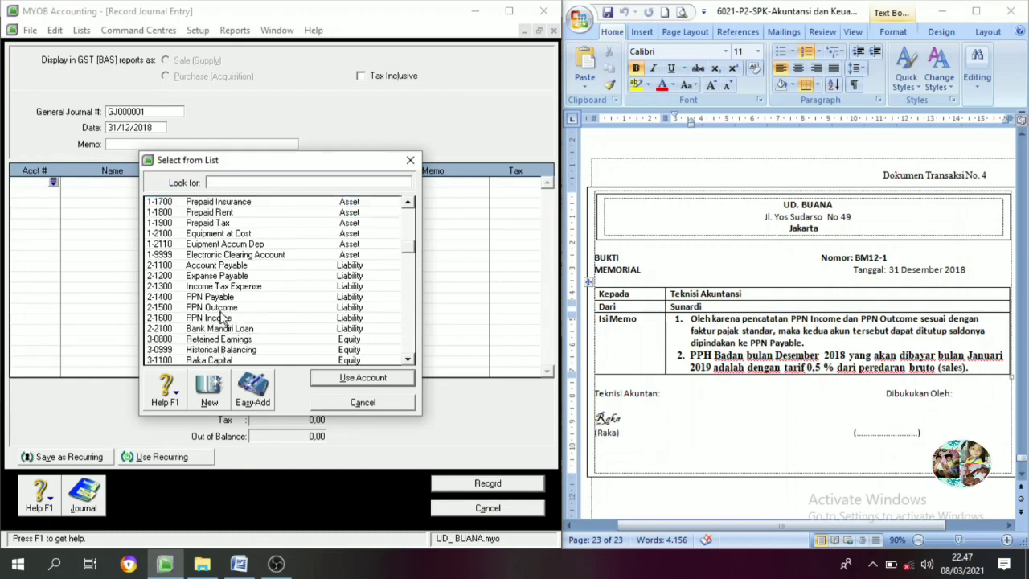
{"action": "left_click", "coordinate": [222, 308]}
{"action": "left_click", "coordinate": [339, 378]}
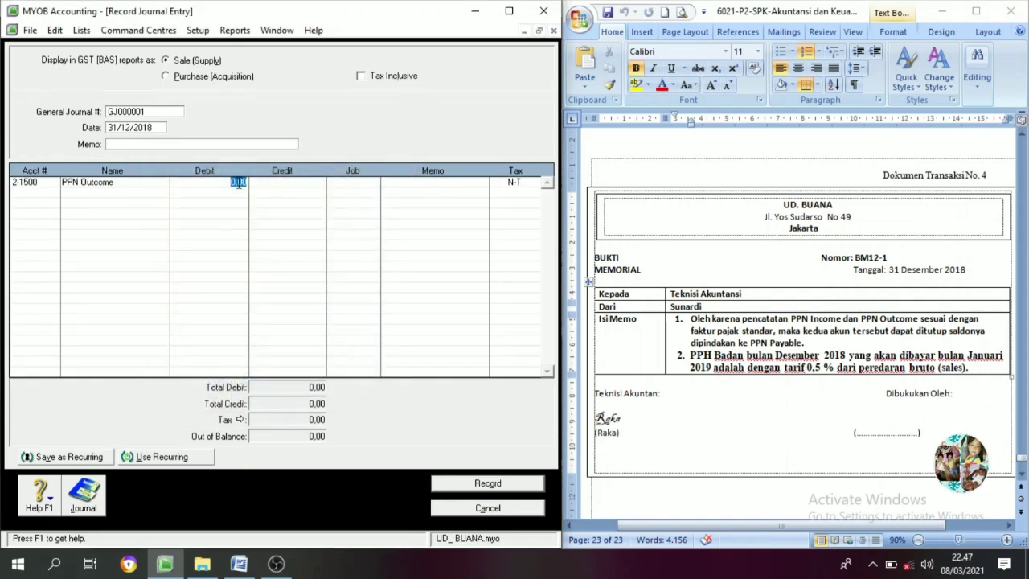
{"action": "type", "text": "101"}
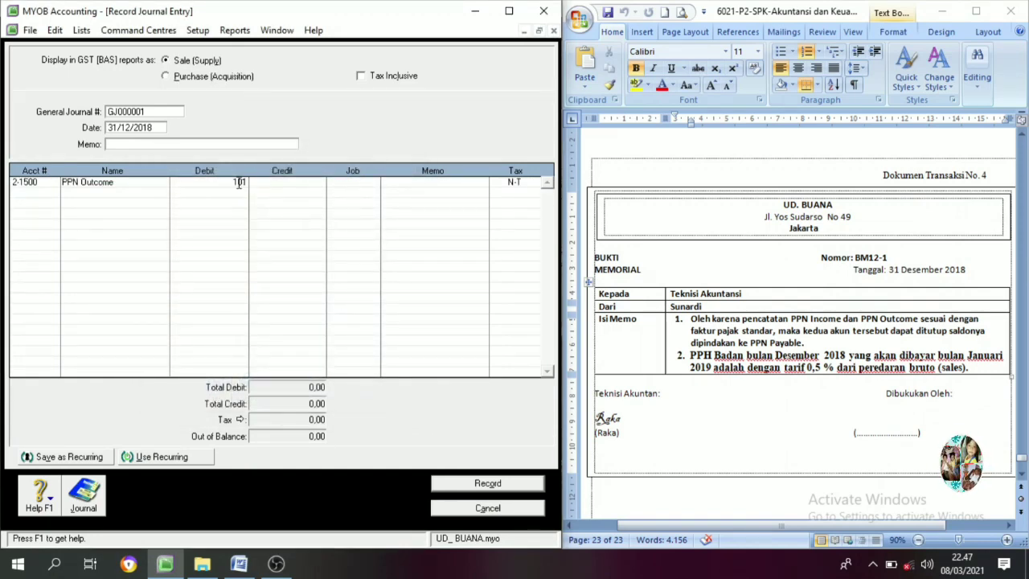
{"action": "type", "text": ".200.00"}
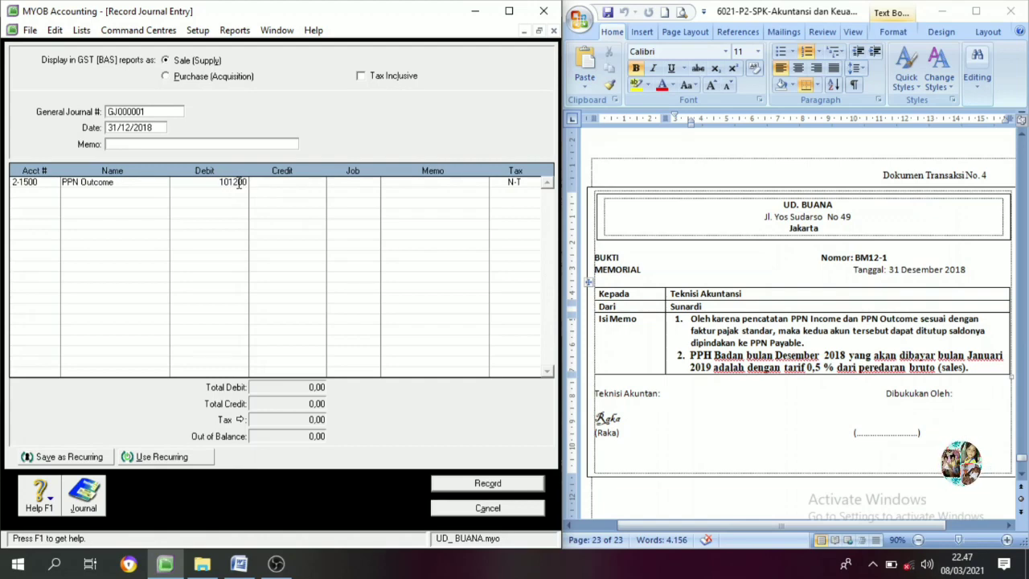
{"action": "type", "text": "000"}
{"action": "key", "text": "Return"}
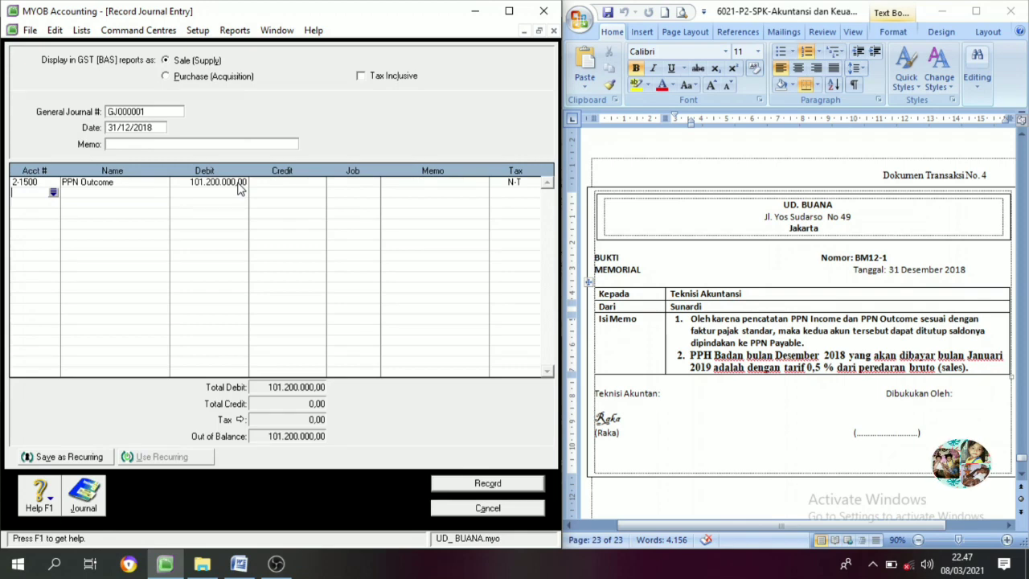
Step: Add accounts 2-1600 PPN Income and 2-1400 PPN Payable as the second and third lines of the journal entry
{"action": "left_click", "coordinate": [53, 192]}
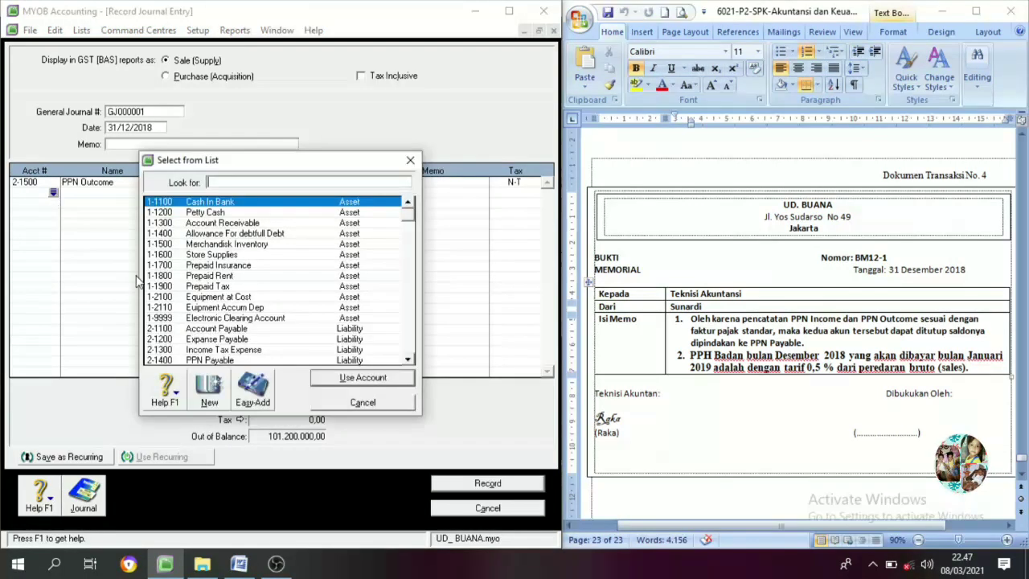
{"action": "scroll", "coordinate": [208, 309], "scroll_direction": "down", "scroll_amount": 2}
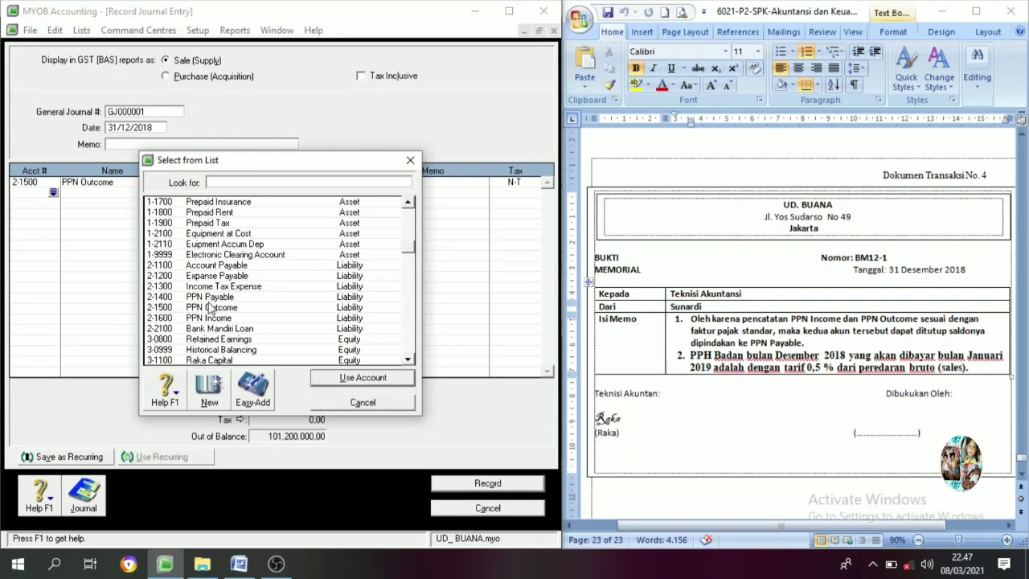
{"action": "left_click", "coordinate": [211, 318]}
{"action": "left_click", "coordinate": [330, 379]}
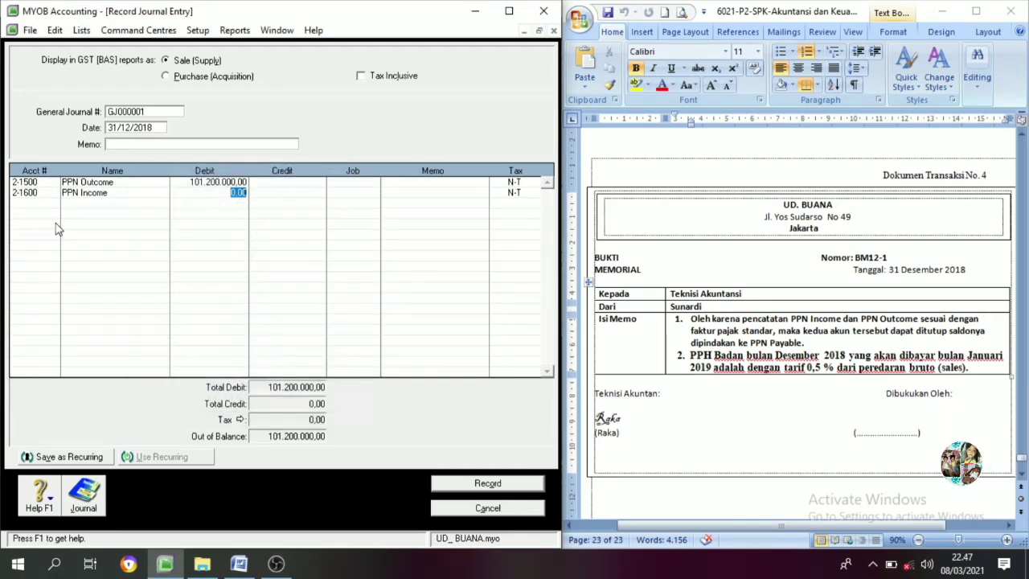
{"action": "left_click", "coordinate": [38, 202]}
{"action": "left_click", "coordinate": [53, 205]}
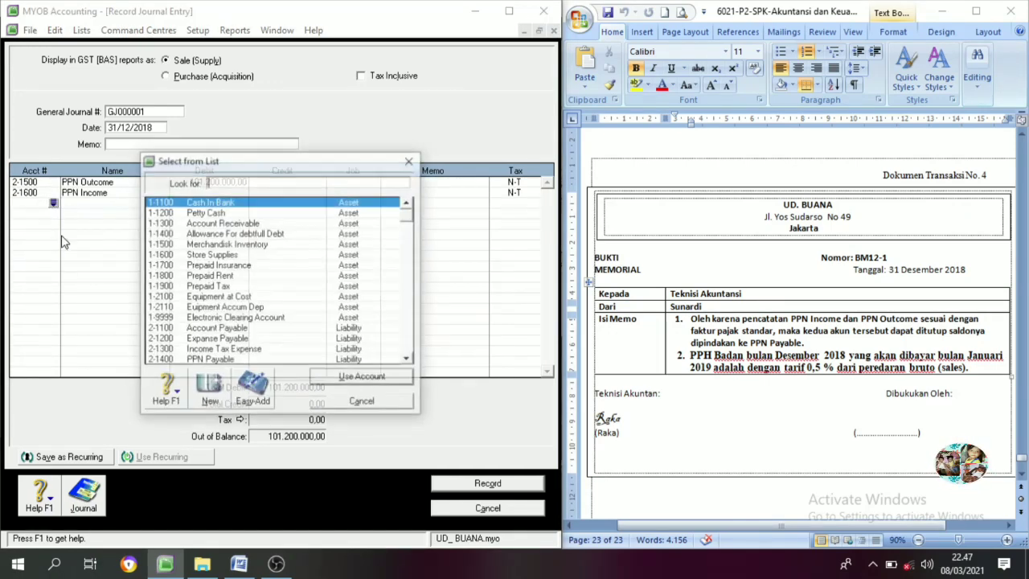
{"action": "left_click", "coordinate": [222, 360]}
{"action": "left_click", "coordinate": [344, 379]}
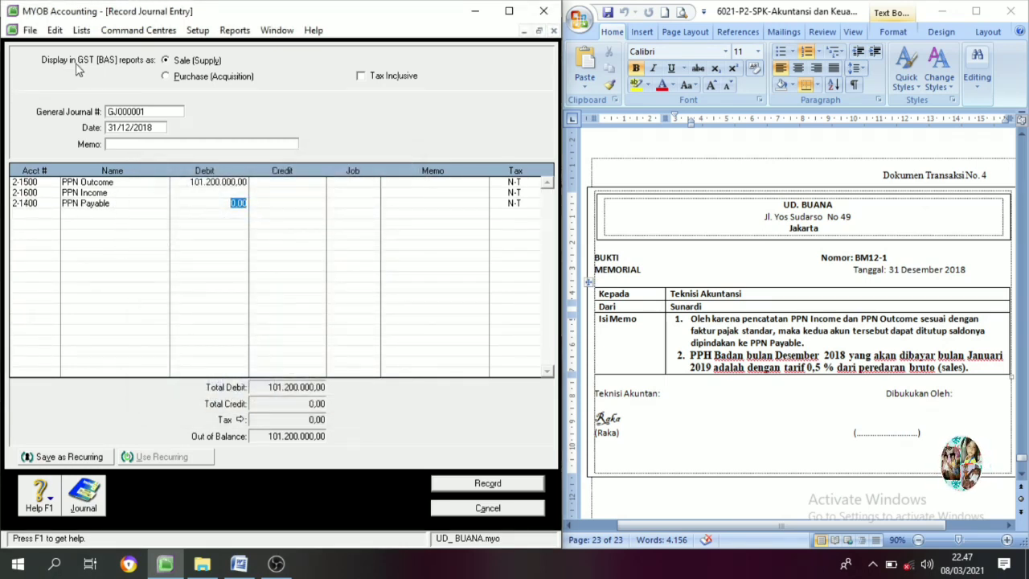
Step: Recheck the PPN Income balance in the accounts list and credit 97.660.000,00 to PPN Income on the entry's second line
{"action": "left_click", "coordinate": [81, 31]}
{"action": "left_click", "coordinate": [112, 47]}
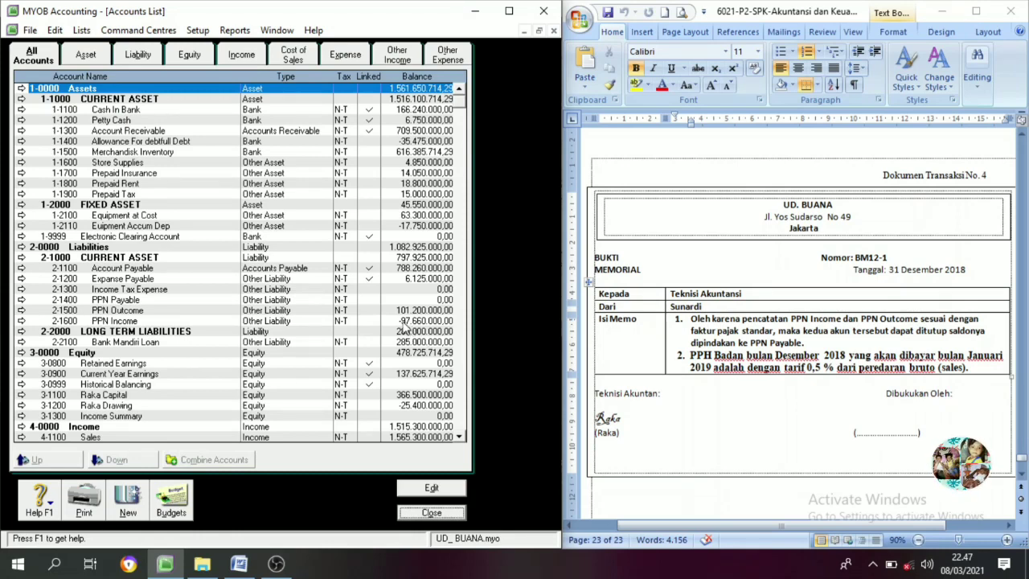
{"action": "left_click", "coordinate": [432, 515]}
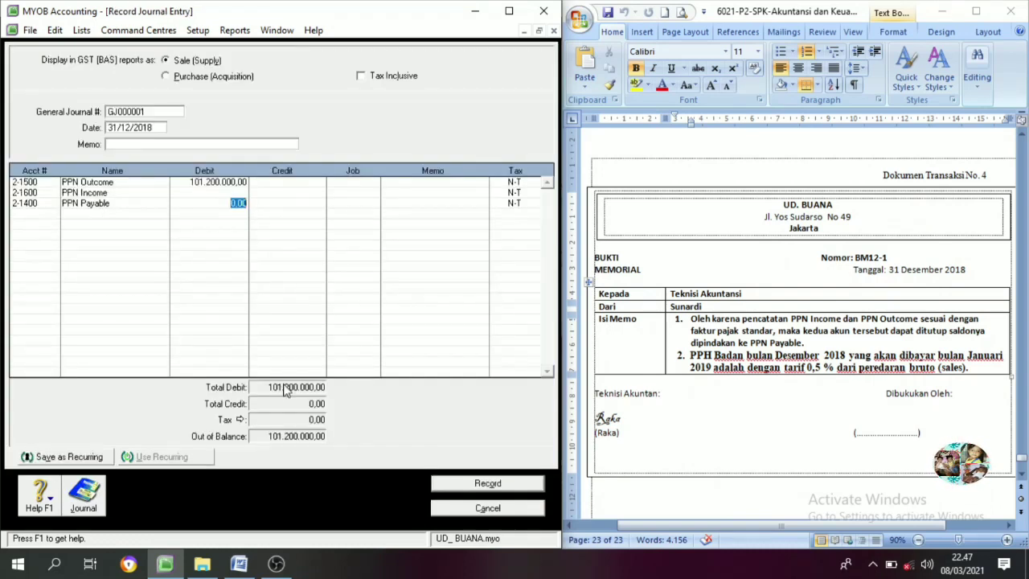
{"action": "left_click", "coordinate": [279, 201]}
{"action": "left_click", "coordinate": [315, 192]}
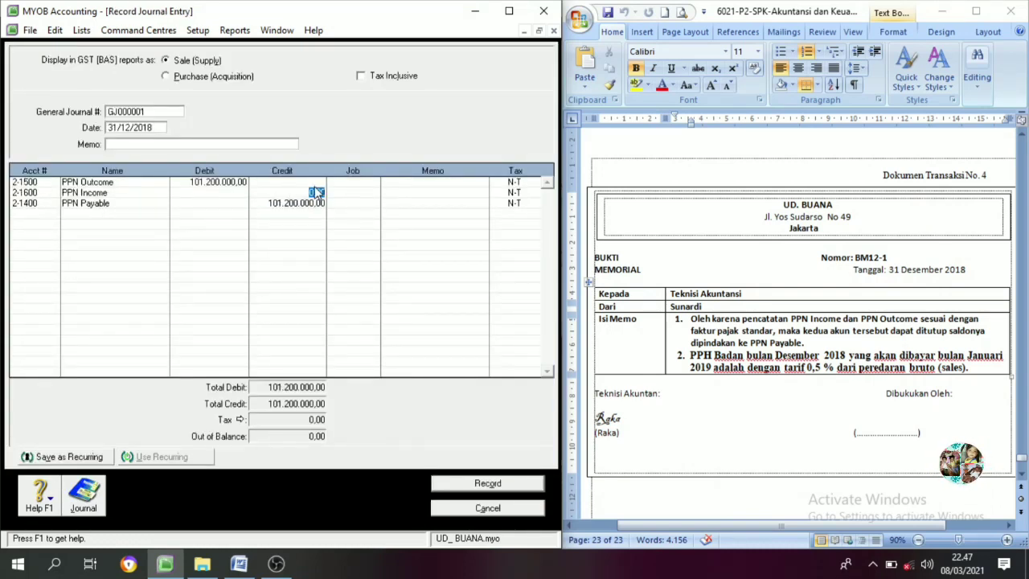
{"action": "type", "text": "97"}
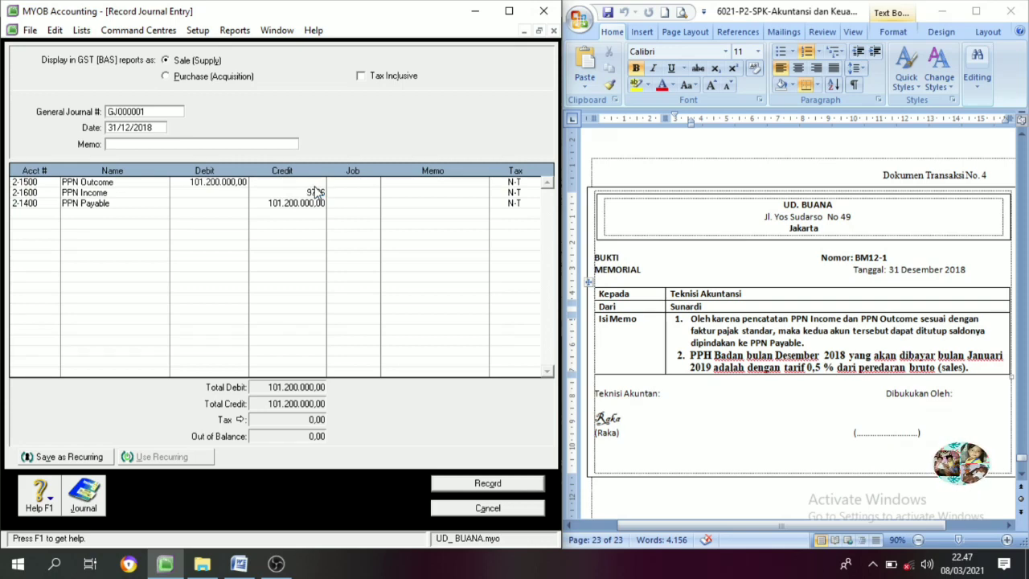
{"action": "type", "text": "6600"}
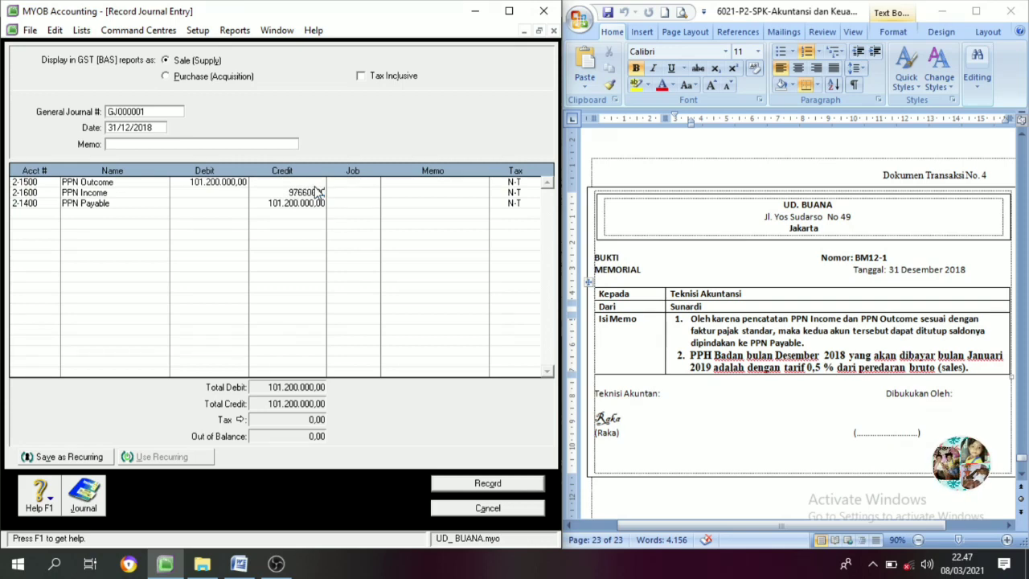
{"action": "key", "text": "Tab"}
{"action": "key", "text": "Tab"}
{"action": "key", "text": "Tab"}
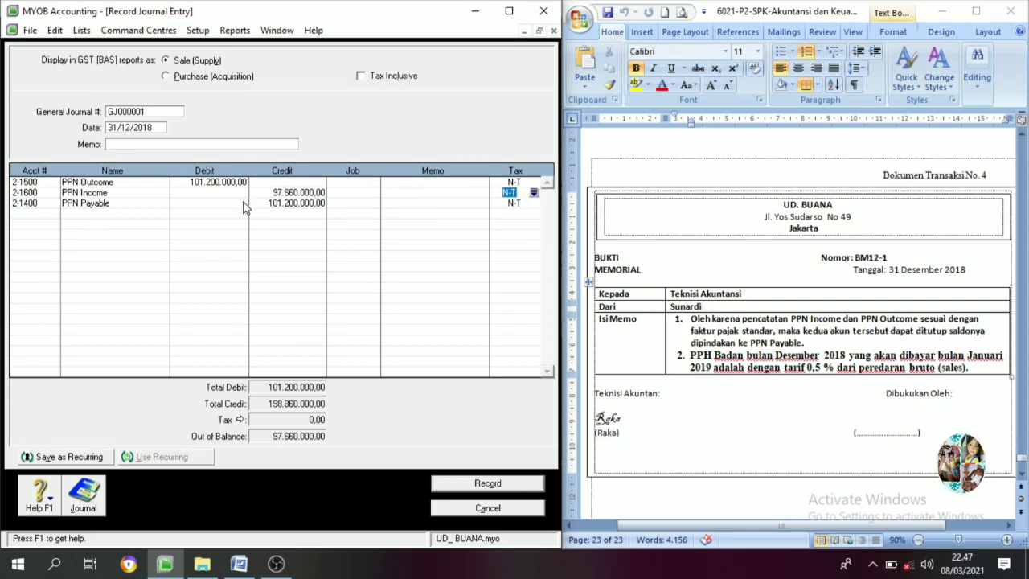
Step: Replace the credit on the PPN Payable line with the balancing amount of 3.540.000,00
{"action": "left_click", "coordinate": [285, 202]}
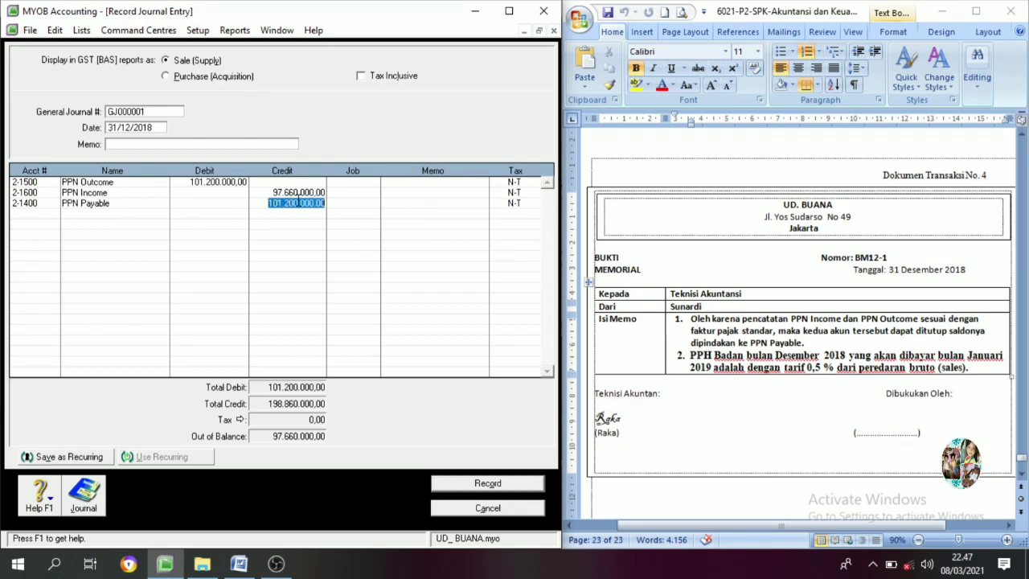
{"action": "key", "text": "BackSpace"}
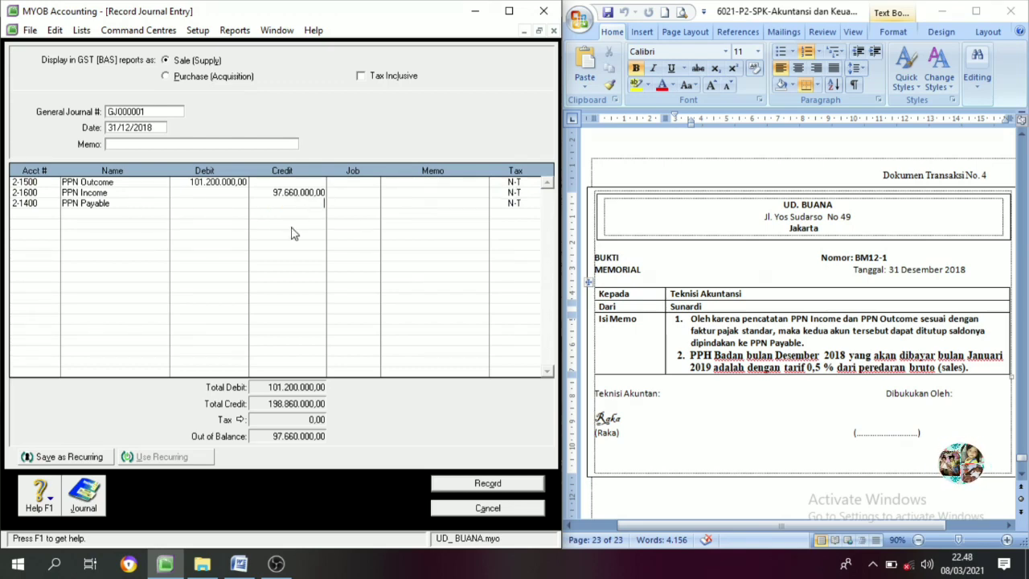
{"action": "left_click", "coordinate": [207, 183]}
{"action": "left_click", "coordinate": [314, 190]}
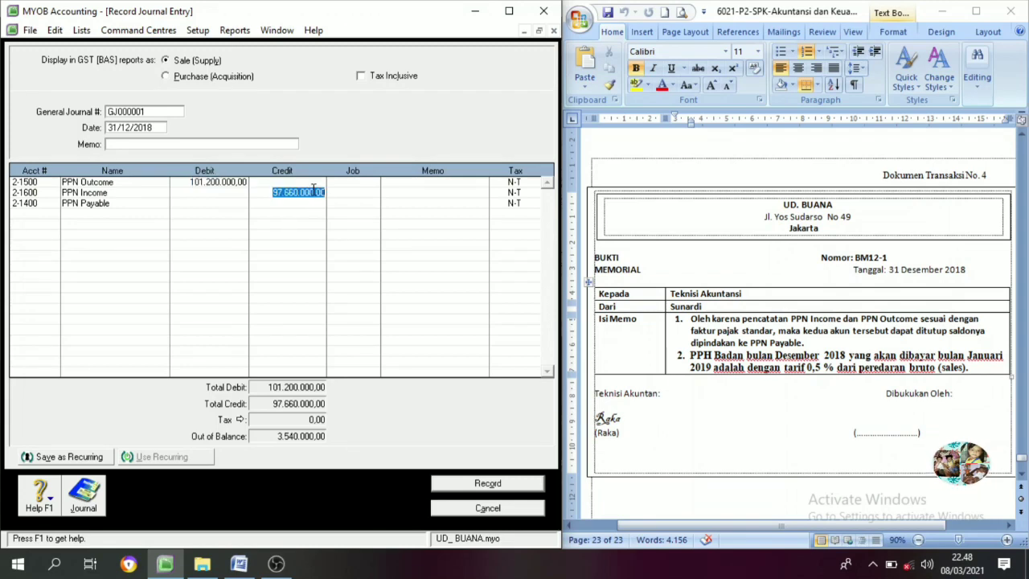
{"action": "left_click", "coordinate": [312, 203]}
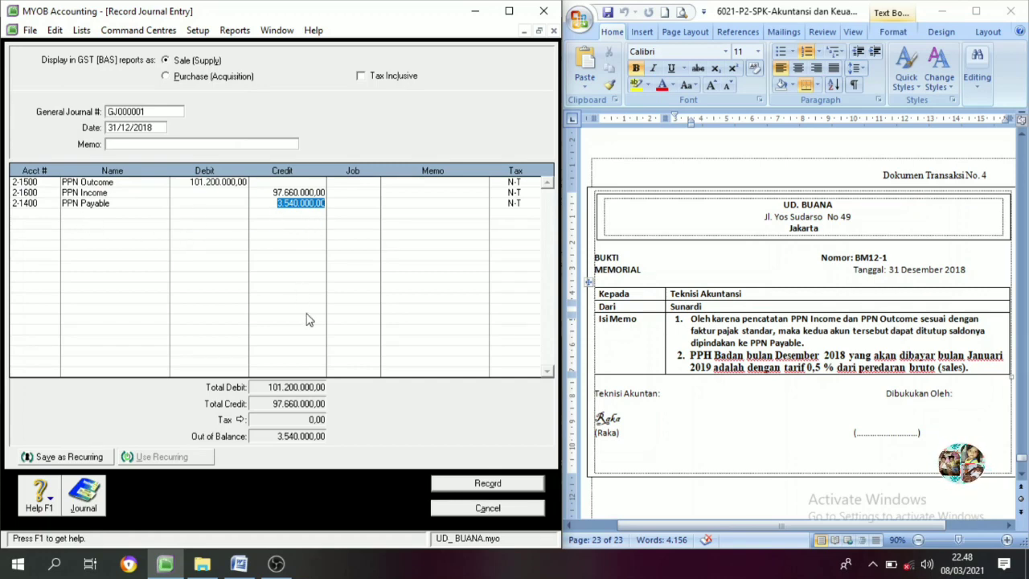
Step: Copy the memo number BM12-1 from the Word document into the journal entry's General Journal number
{"action": "left_click", "coordinate": [154, 112]}
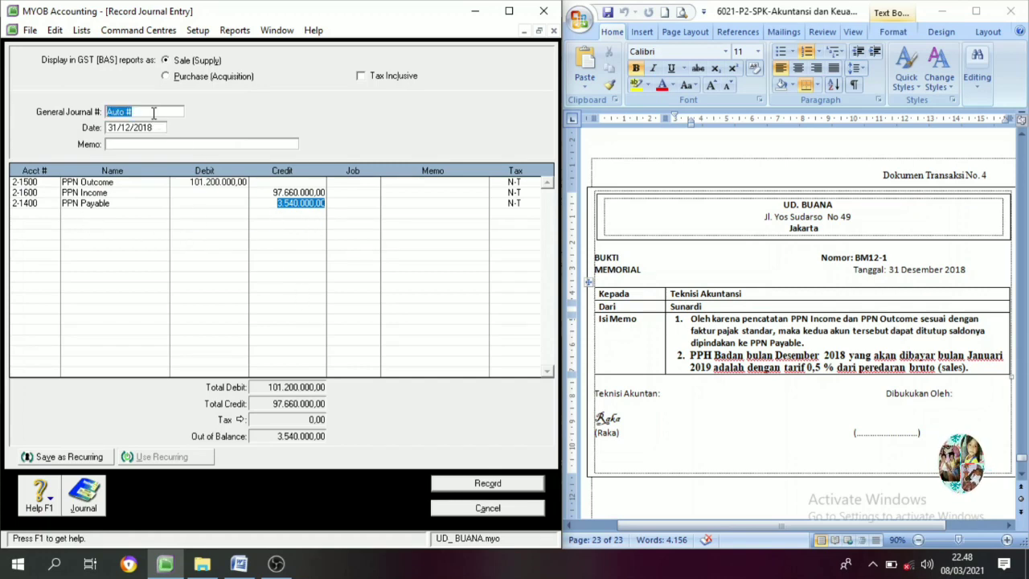
{"action": "left_click", "coordinate": [885, 257]}
{"action": "mouse_move", "coordinate": [868, 257]}
{"action": "left_mouse_down"}
{"action": "mouse_move", "coordinate": [885, 257]}
{"action": "mouse_move", "coordinate": [855, 258]}
{"action": "left_mouse_up"}
{"action": "key", "text": "ctrl+c"}
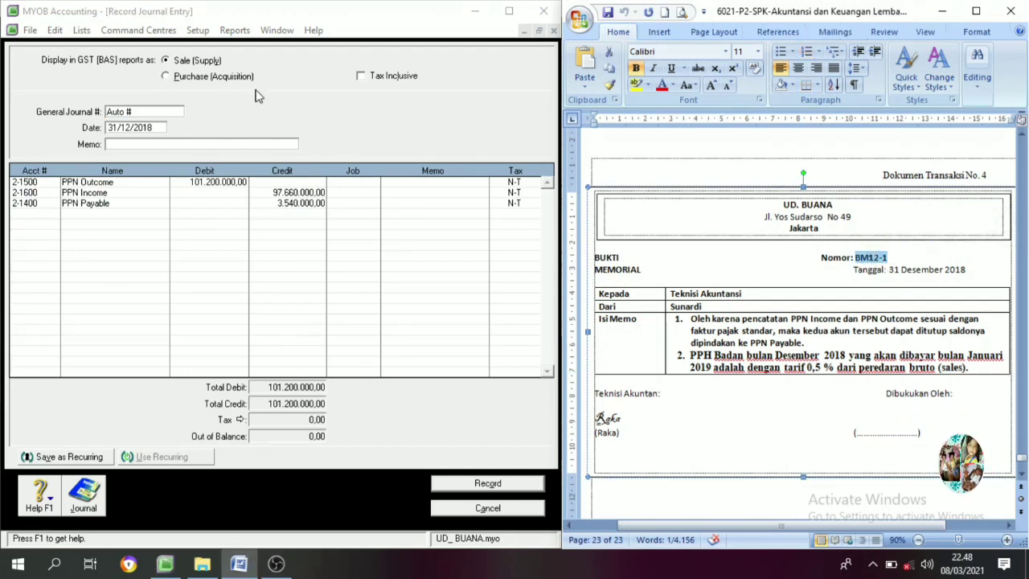
{"action": "left_click", "coordinate": [138, 110]}
{"action": "left_click_drag", "start_coordinate": [138, 111], "coordinate": [104, 111]}
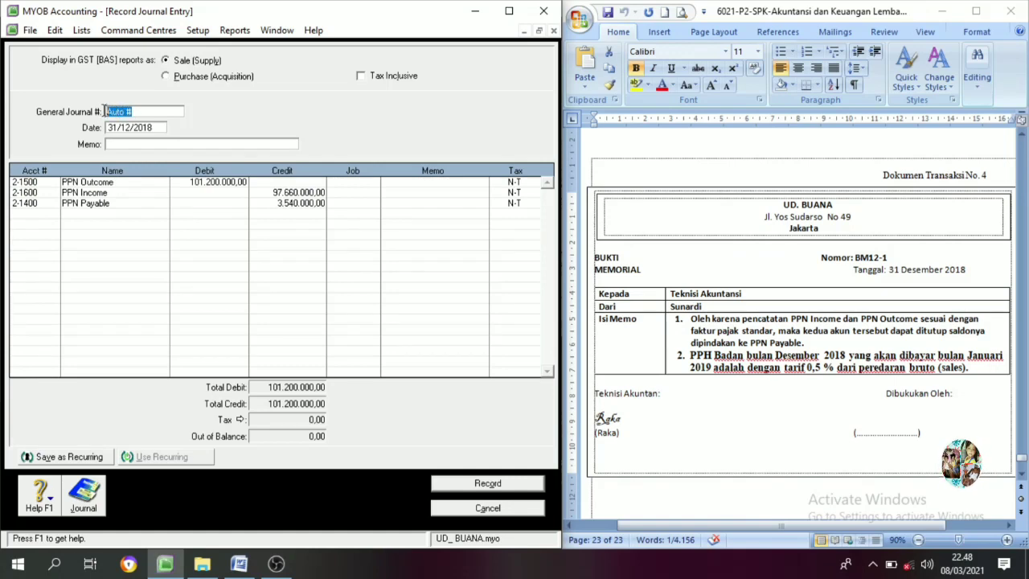
{"action": "key", "text": "ctrl+v"}
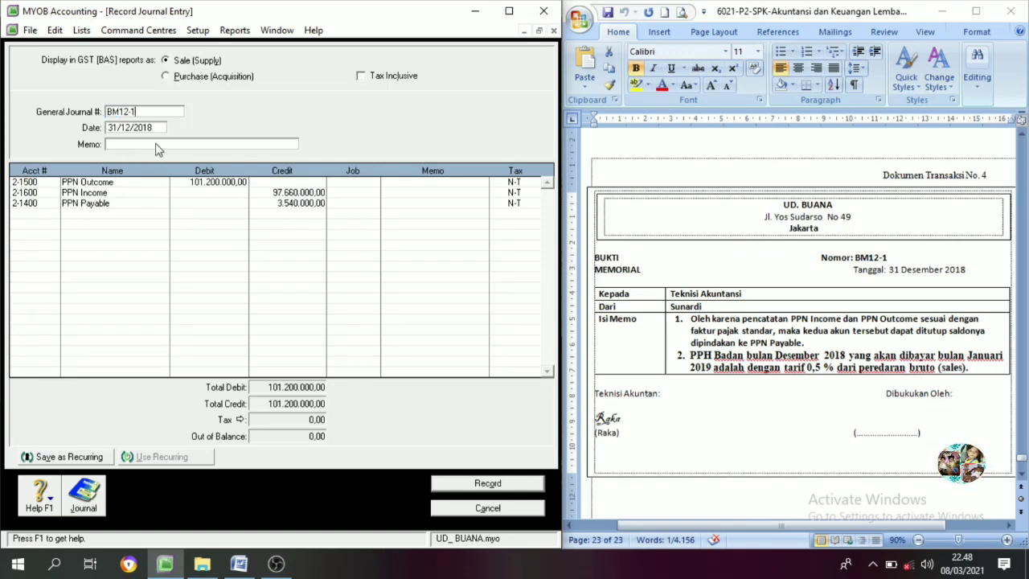
Step: Enter "PPn Payable" as the journal entry's memo and record the entry
{"action": "left_click", "coordinate": [120, 145]}
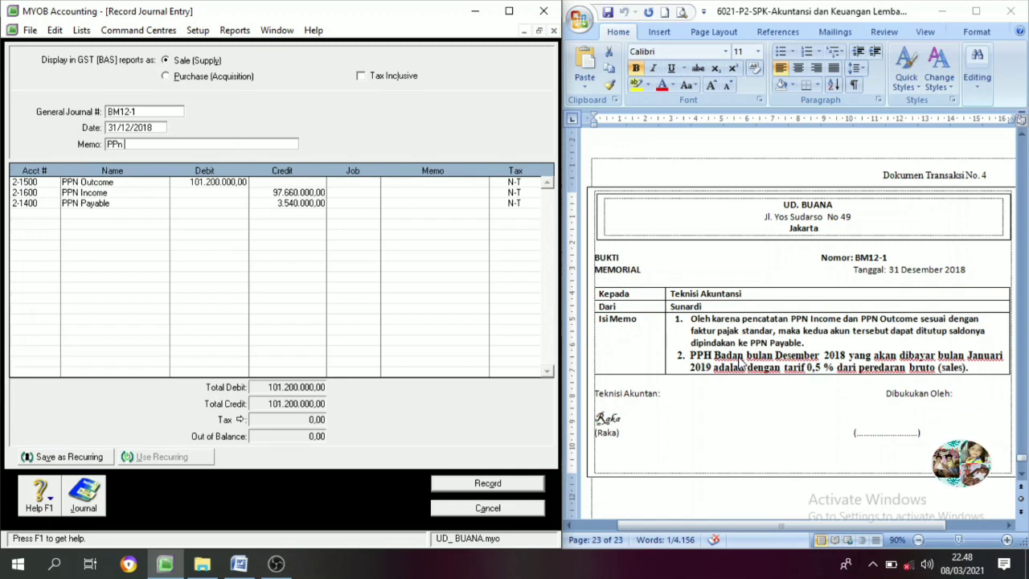
{"action": "type", "text": "ayable"}
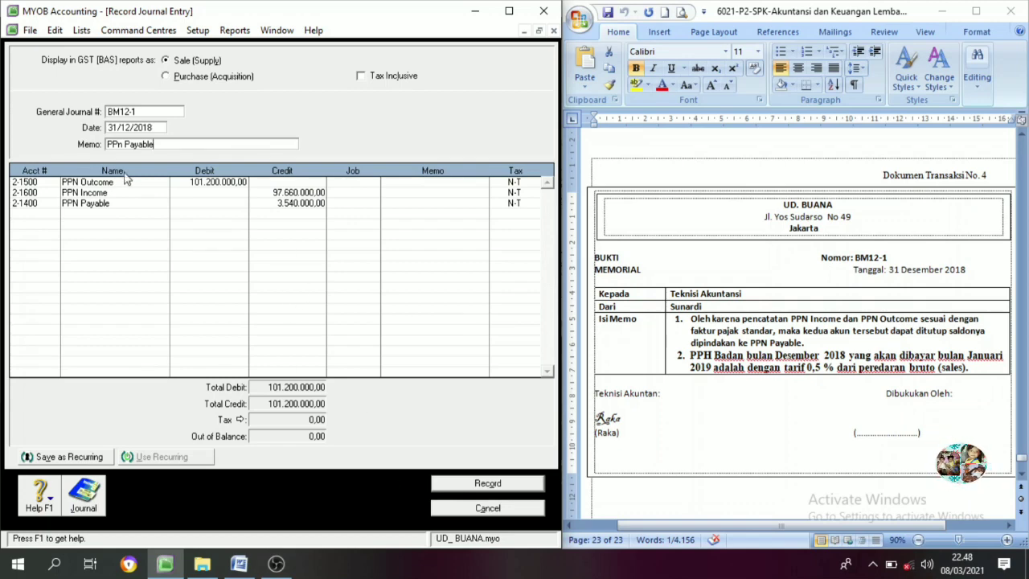
{"action": "left_click", "coordinate": [477, 487]}
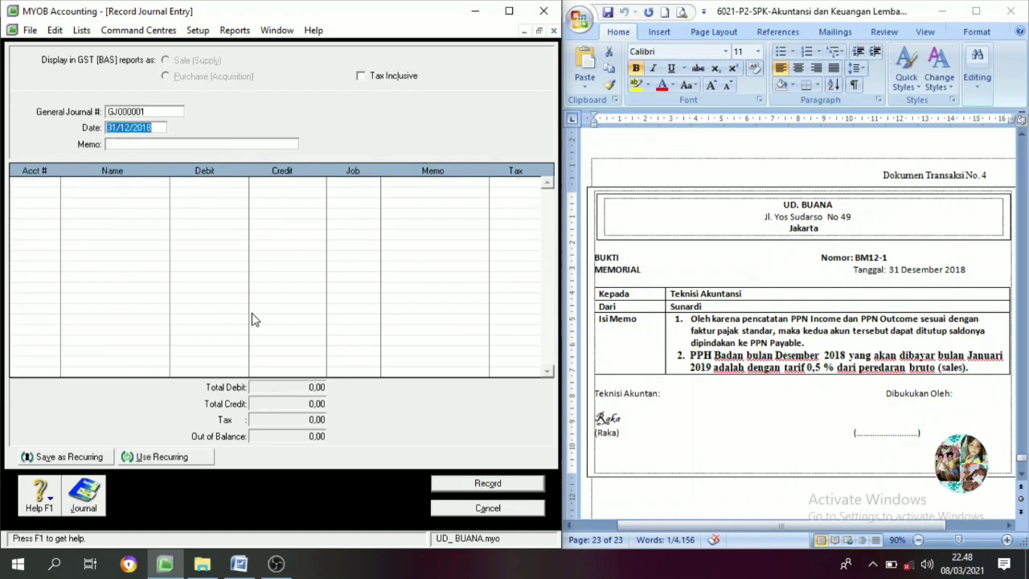
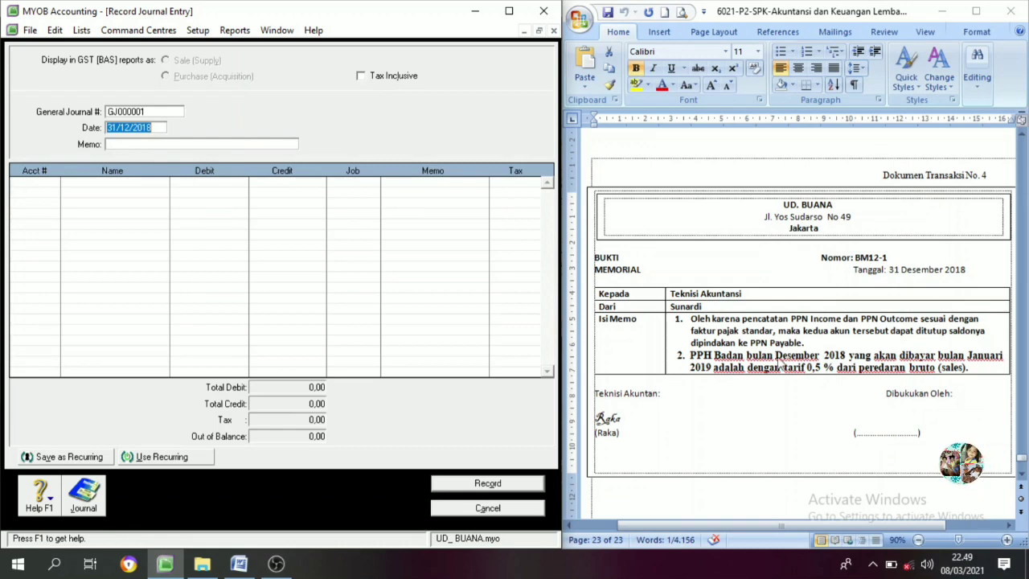
Step: Add account 9-1300 Income Tax Expense as the first line of the new journal entry
{"action": "left_click", "coordinate": [37, 184]}
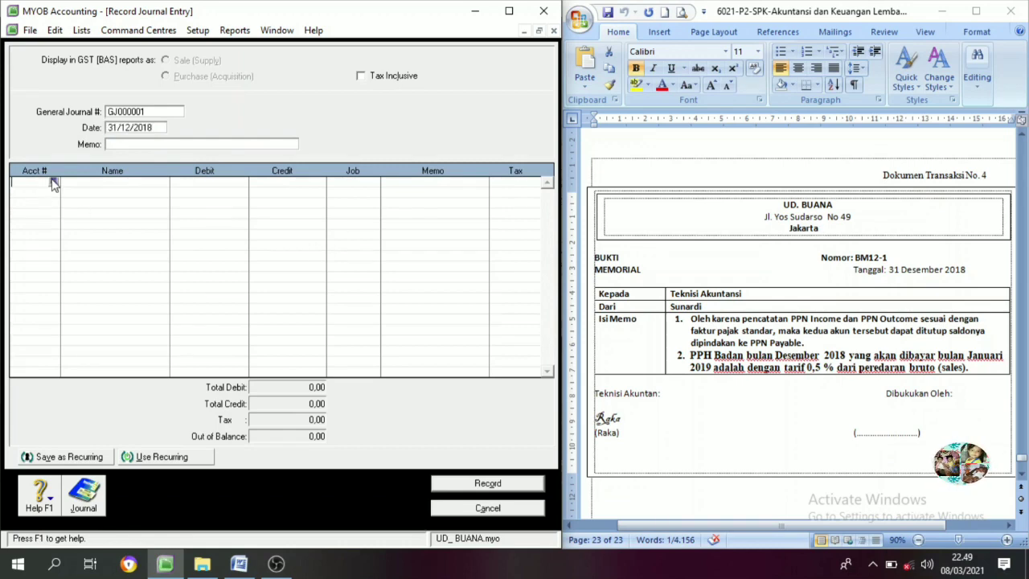
{"action": "left_click", "coordinate": [53, 183]}
{"action": "scroll", "coordinate": [255, 304], "scroll_direction": "down", "scroll_amount": 10}
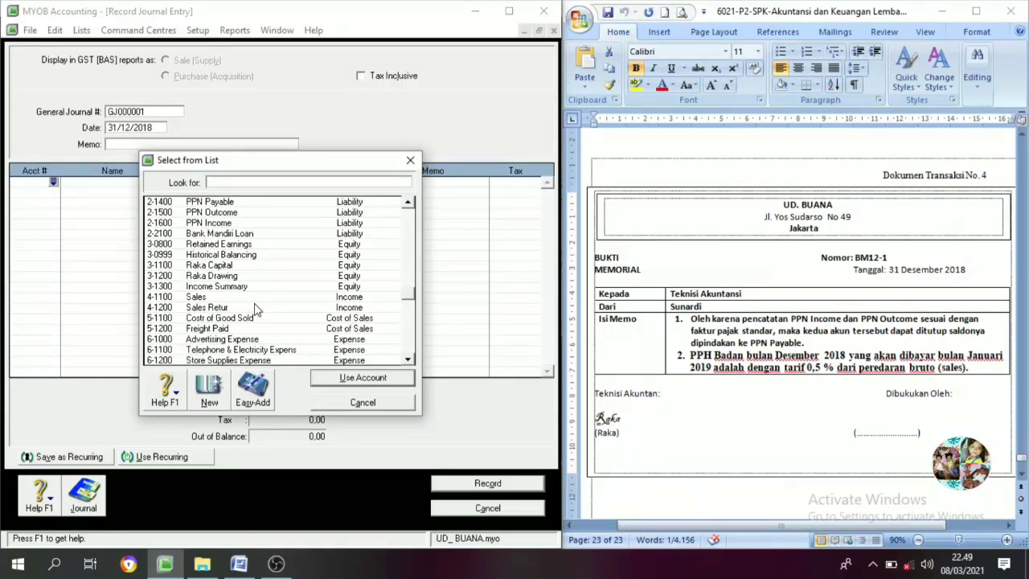
{"action": "left_click", "coordinate": [209, 364]}
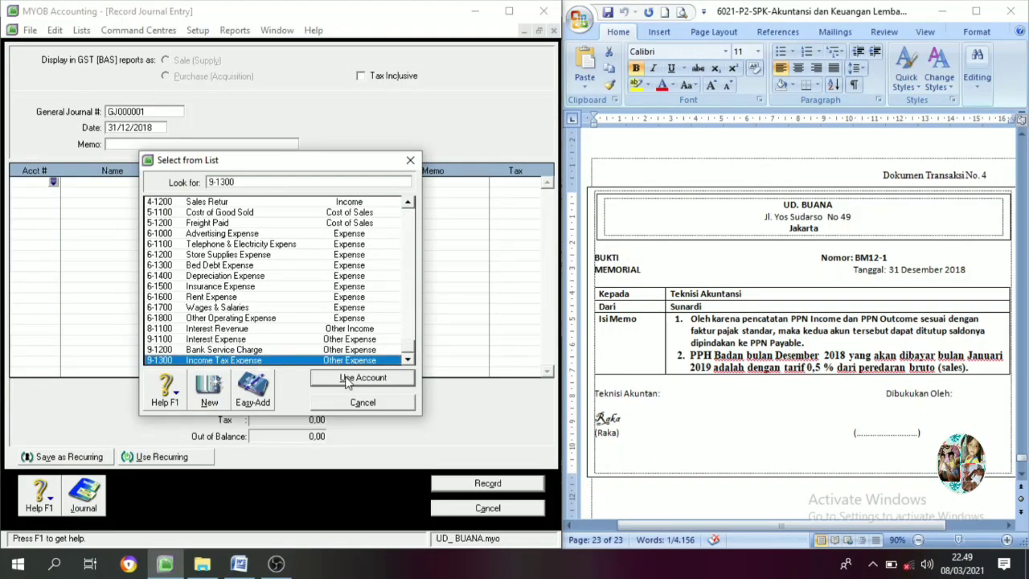
{"action": "left_click", "coordinate": [346, 378]}
Step: Add liability account 2-1300 as the second line of the journal entry
{"action": "left_click", "coordinate": [48, 193]}
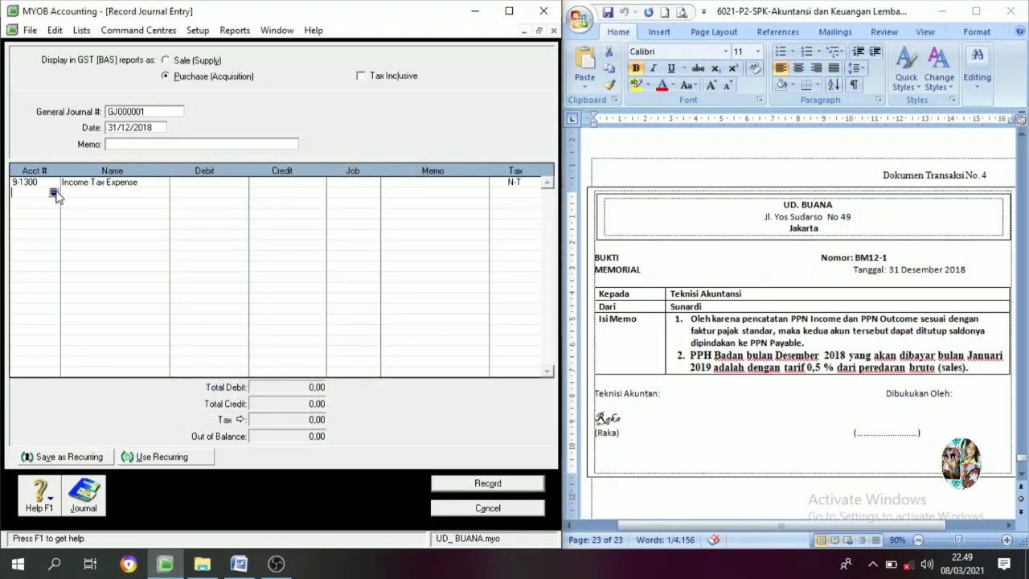
{"action": "left_click", "coordinate": [53, 193]}
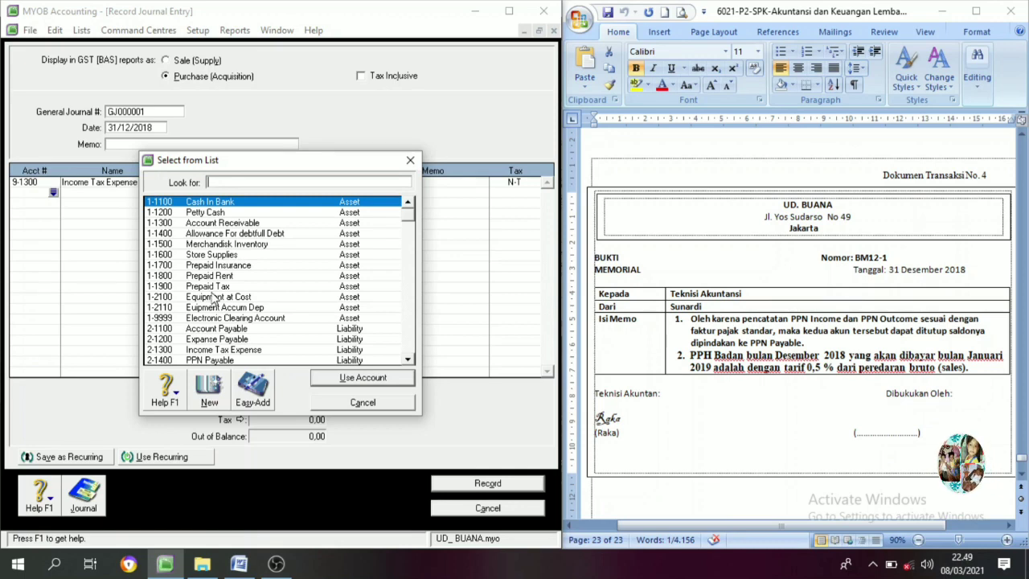
{"action": "scroll", "coordinate": [214, 300], "scroll_direction": "down", "scroll_amount": 2}
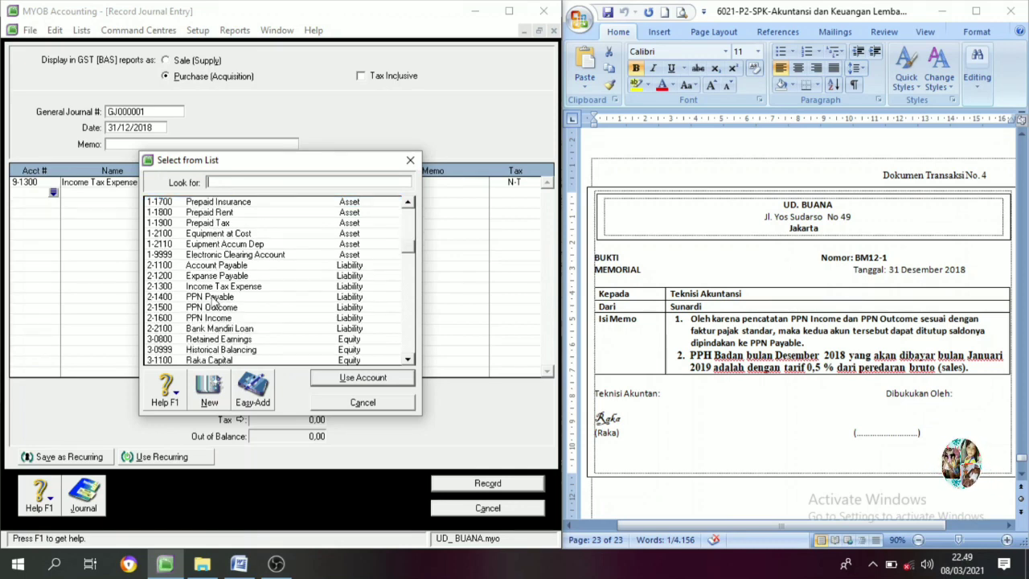
{"action": "left_click", "coordinate": [228, 290]}
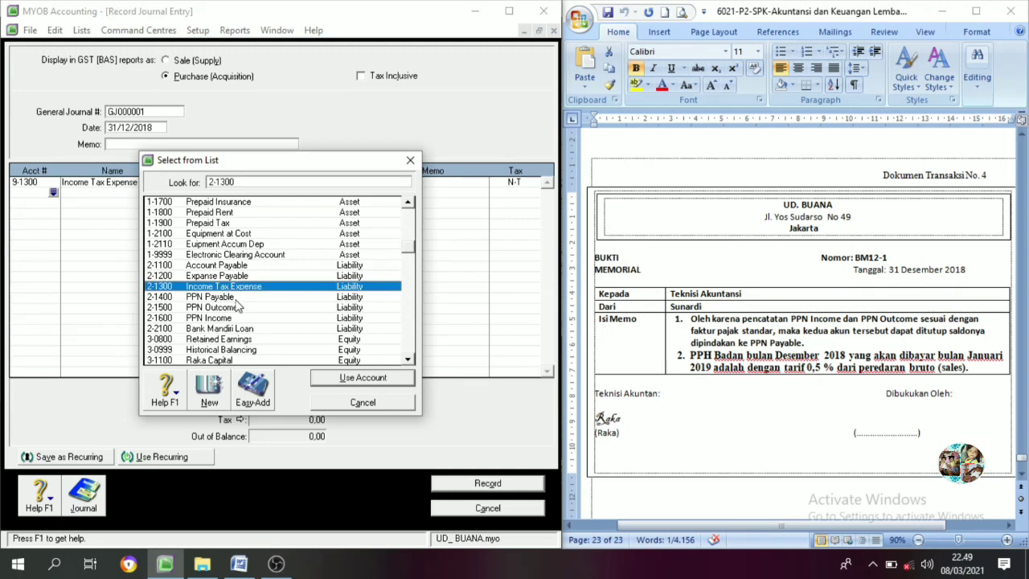
{"action": "left_click", "coordinate": [361, 378]}
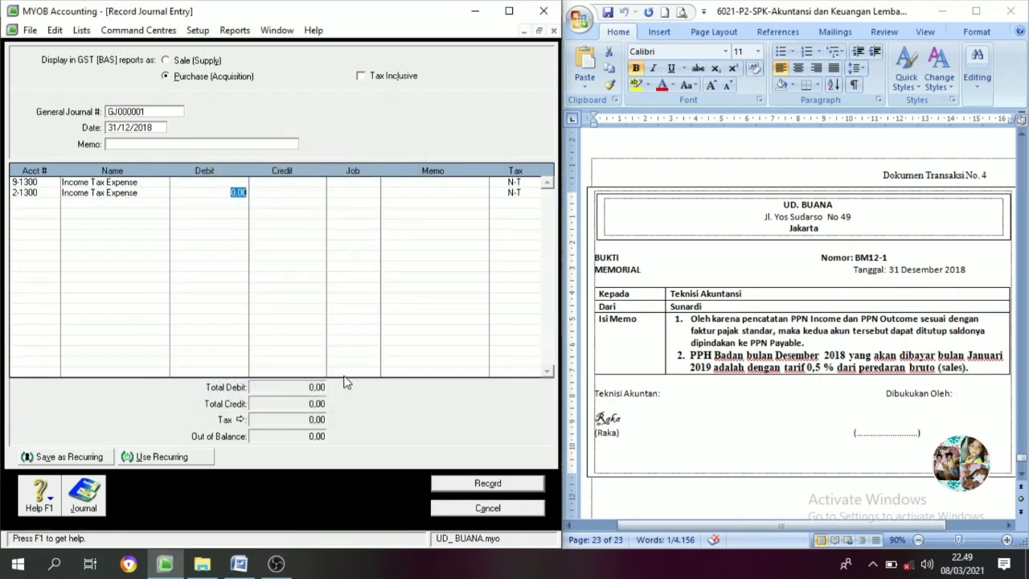
{"action": "left_click", "coordinate": [37, 194]}
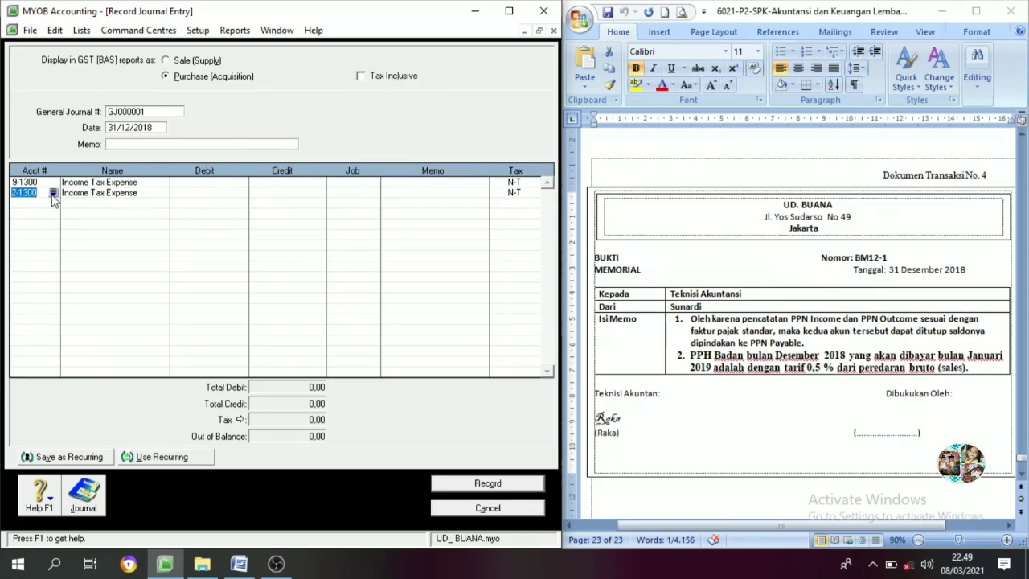
Step: Rename liability account 2-1300 to Income Tax Payable in the accounts list and return to the journal entry
{"action": "left_click", "coordinate": [81, 30]}
{"action": "left_click", "coordinate": [80, 50]}
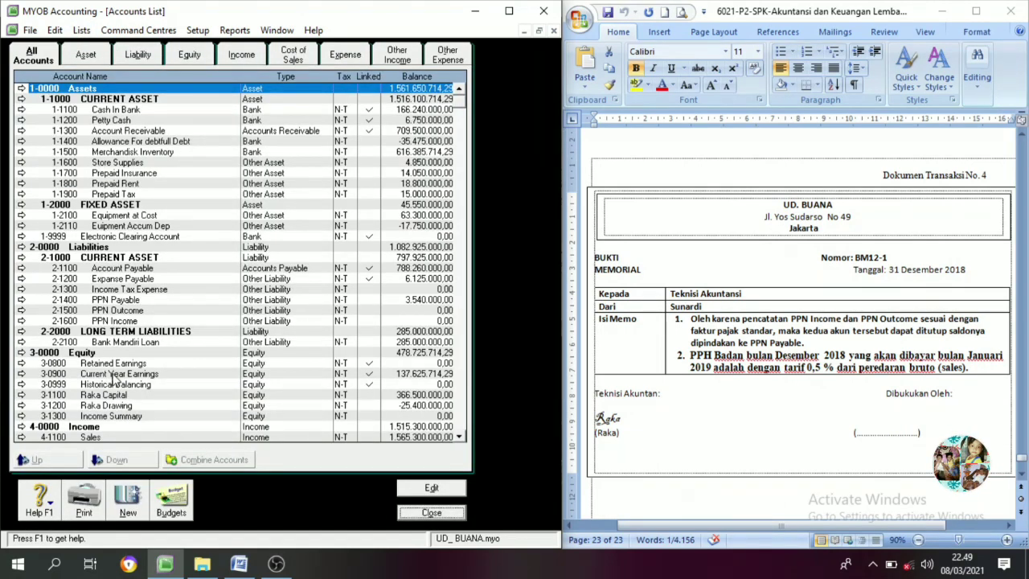
{"action": "left_click", "coordinate": [139, 291]}
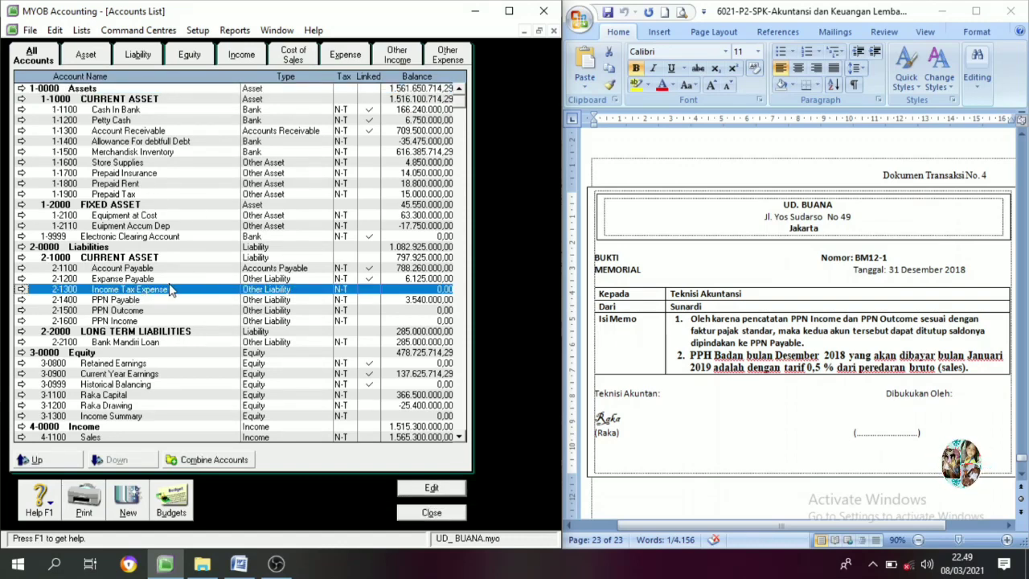
{"action": "double_click", "coordinate": [59, 292]}
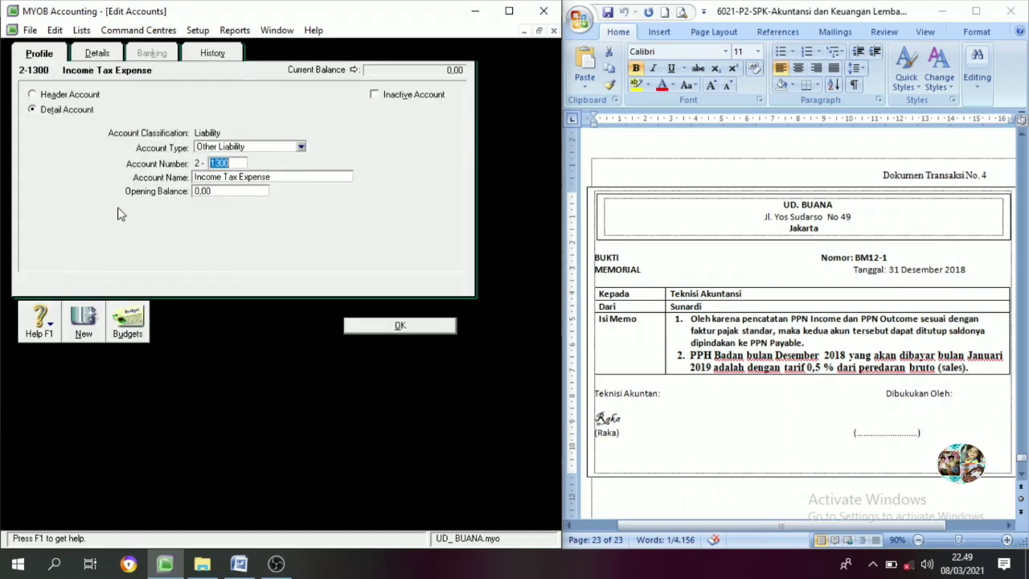
{"action": "left_click", "coordinate": [277, 176]}
{"action": "left_click", "coordinate": [277, 176]}
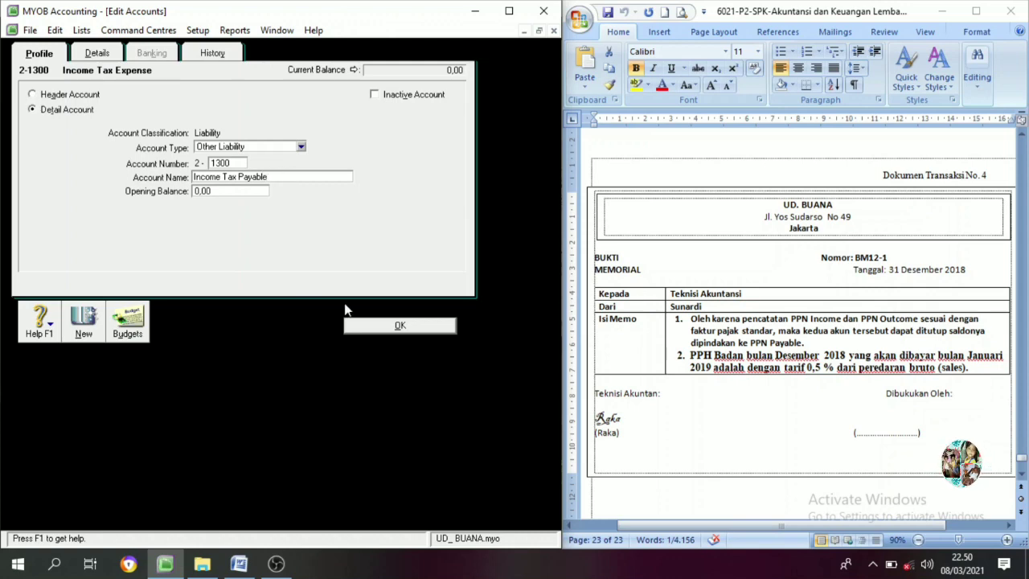
{"action": "left_click", "coordinate": [382, 328]}
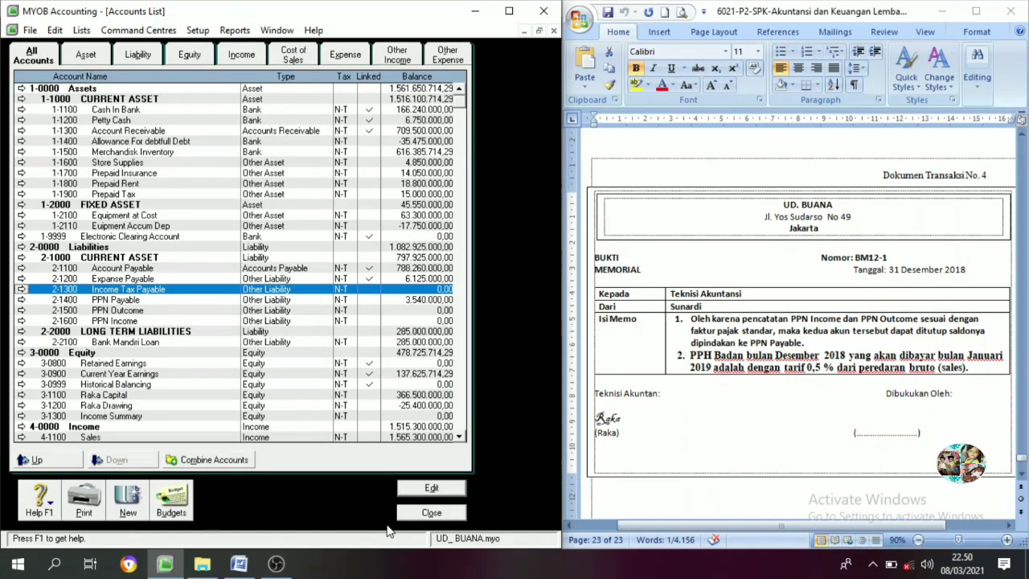
{"action": "left_click", "coordinate": [415, 517]}
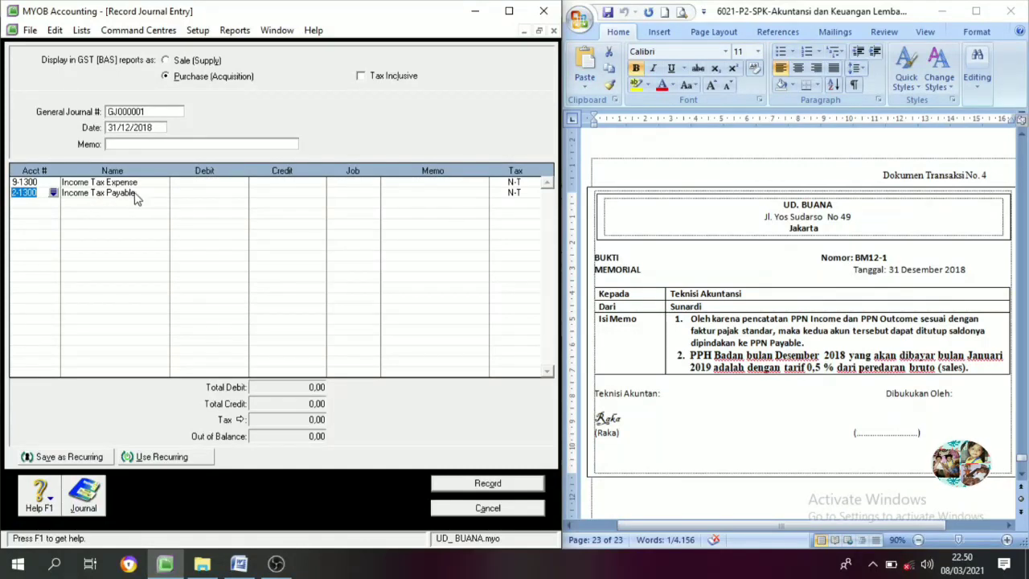
{"action": "left_click", "coordinate": [221, 182]}
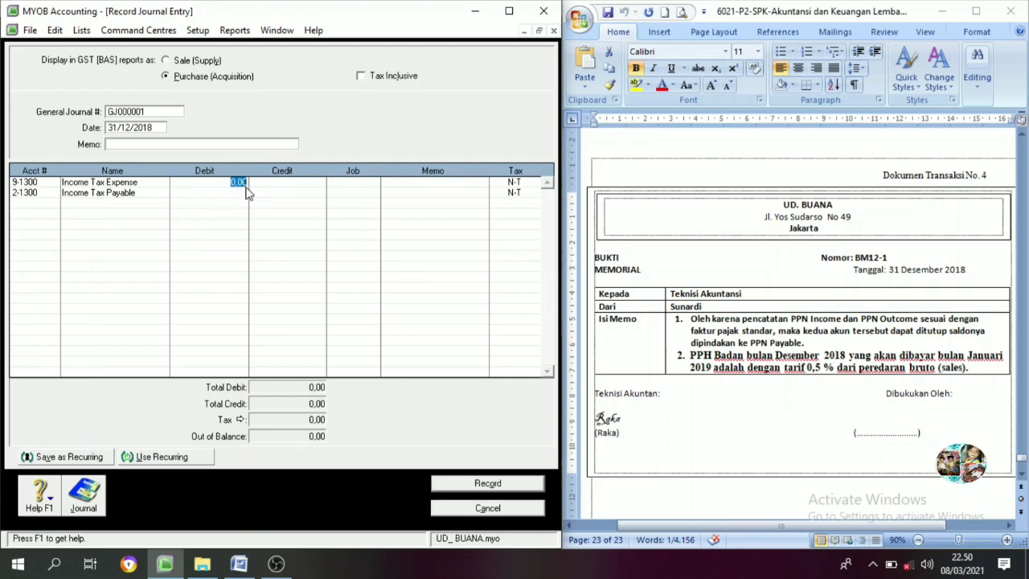
{"action": "key", "text": "space"}
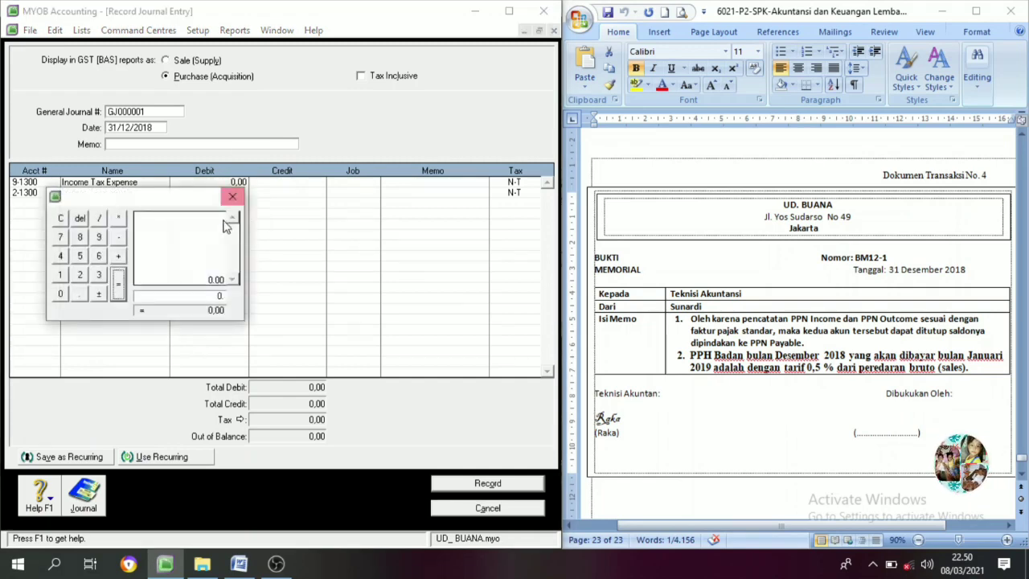
{"action": "left_click", "coordinate": [60, 217]}
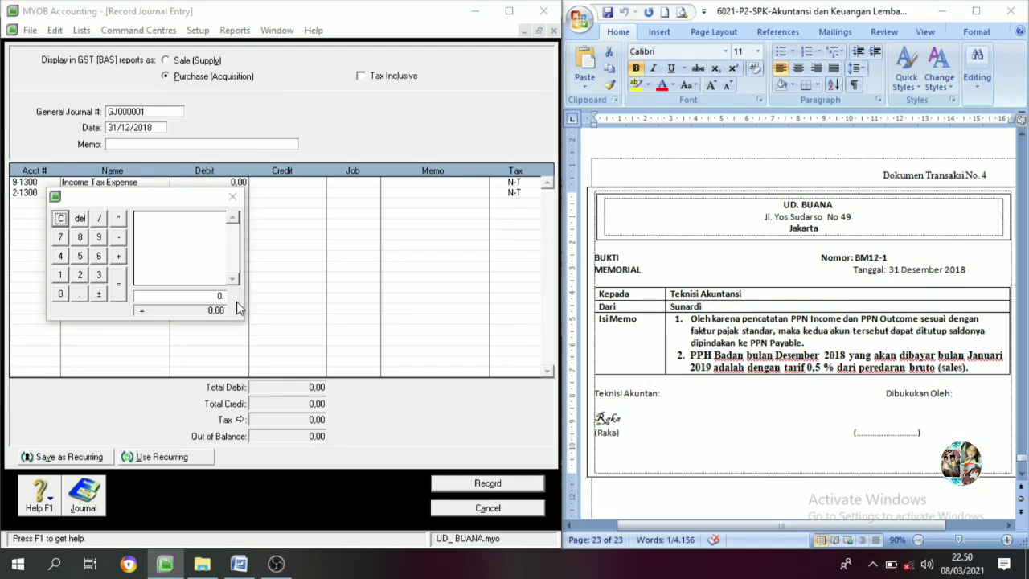
{"action": "left_click", "coordinate": [232, 196]}
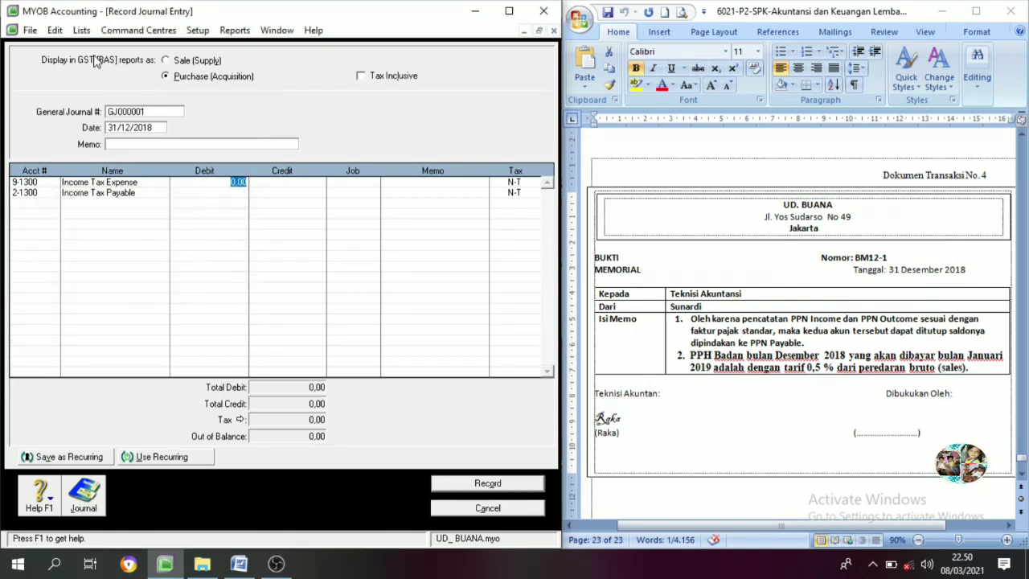
Step: Look up the balance of account 4-1100 Sales in the accounts list and return to the journal entry
{"action": "left_click", "coordinate": [81, 30]}
{"action": "left_click", "coordinate": [100, 53]}
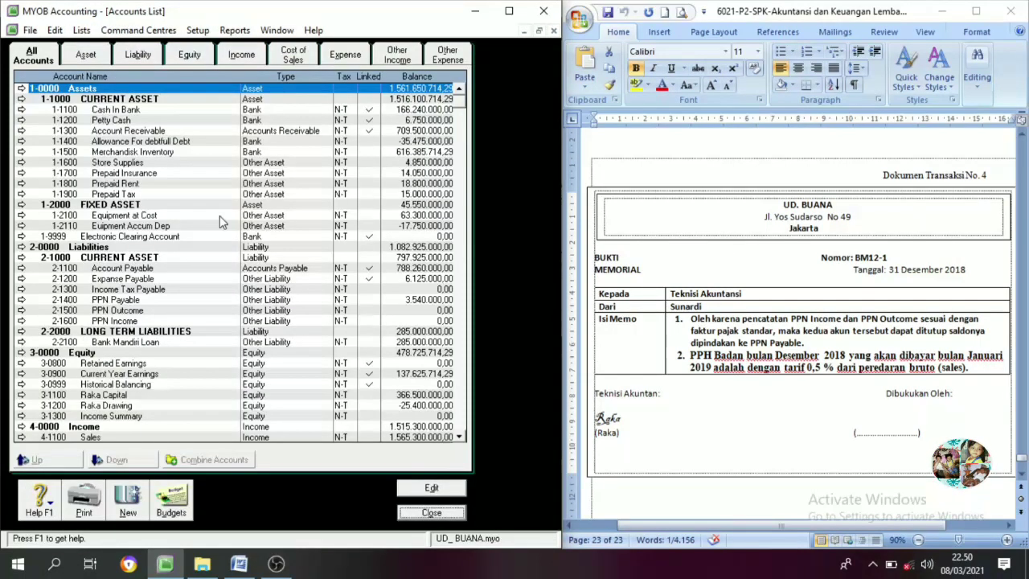
{"action": "scroll", "coordinate": [90, 362], "scroll_direction": "down", "scroll_amount": 3}
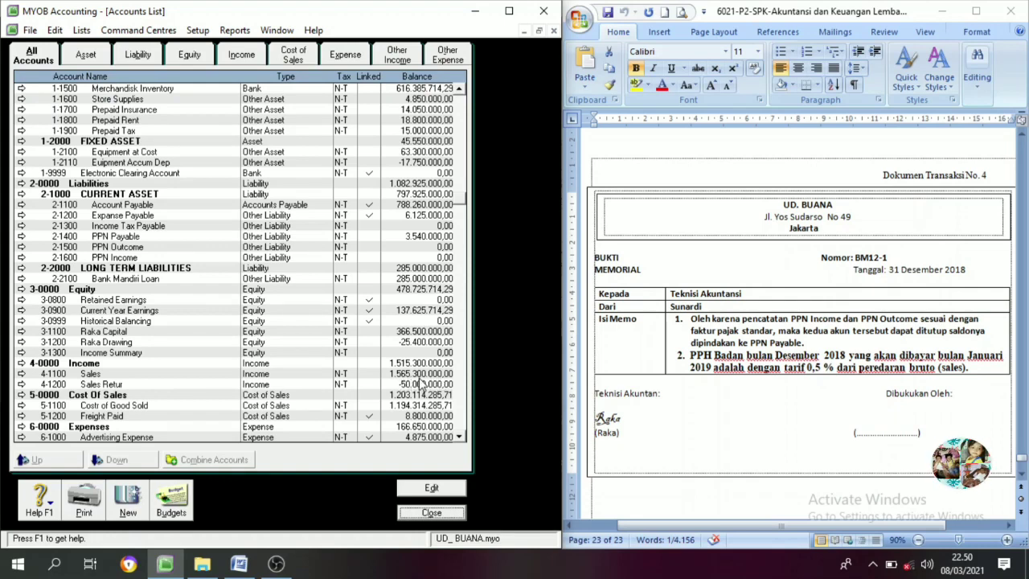
{"action": "left_click", "coordinate": [432, 513]}
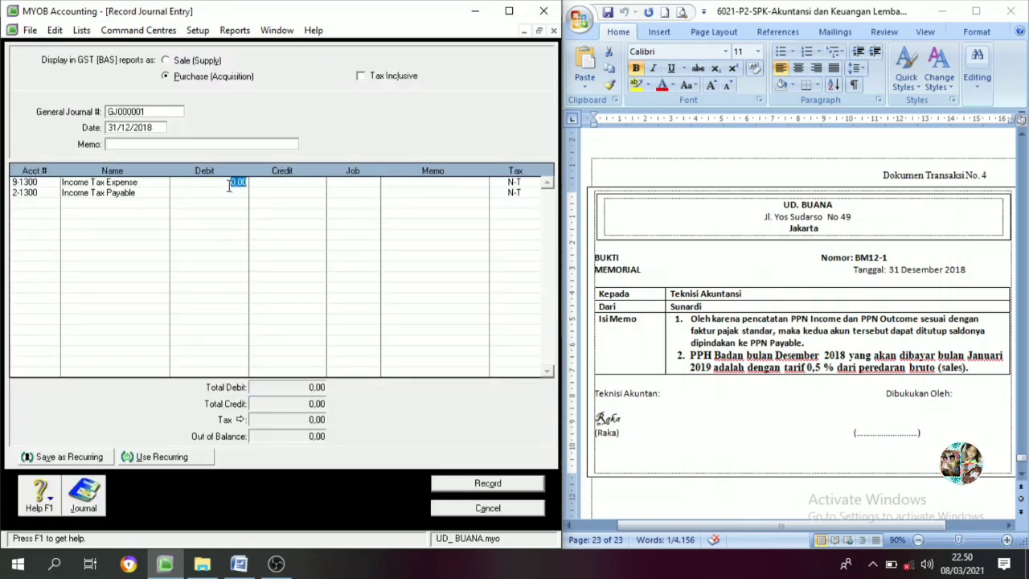
{"action": "key", "text": "space"}
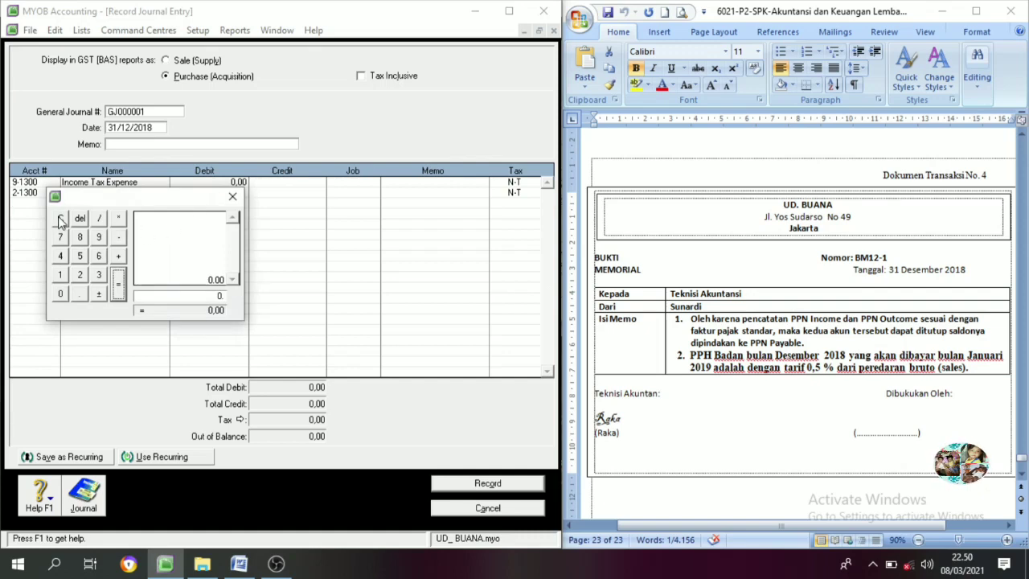
{"action": "left_click", "coordinate": [60, 219]}
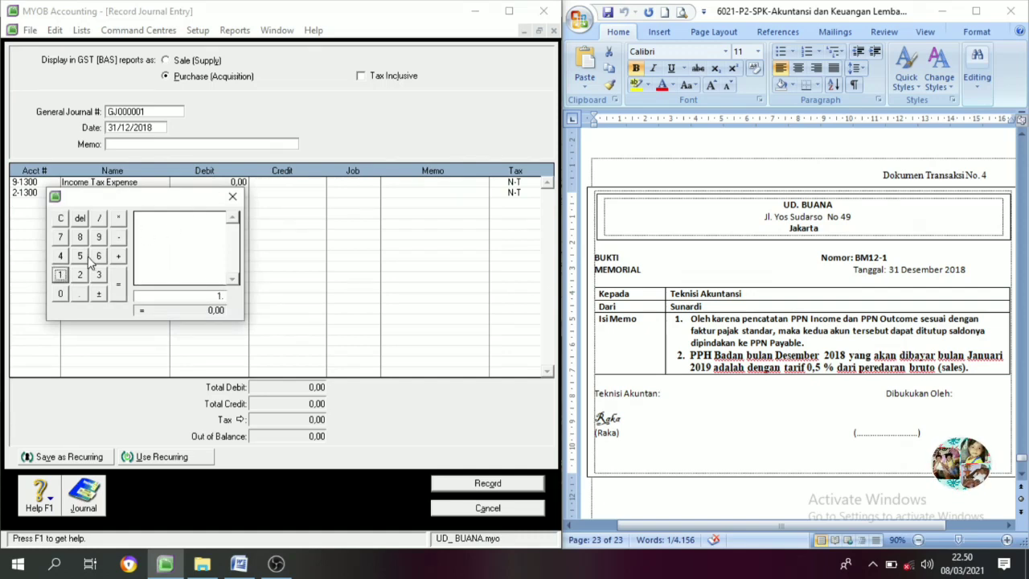
{"action": "left_click", "coordinate": [79, 256]}
{"action": "left_click", "coordinate": [99, 256]}
{"action": "left_click", "coordinate": [79, 256]}
{"action": "left_click", "coordinate": [99, 275]}
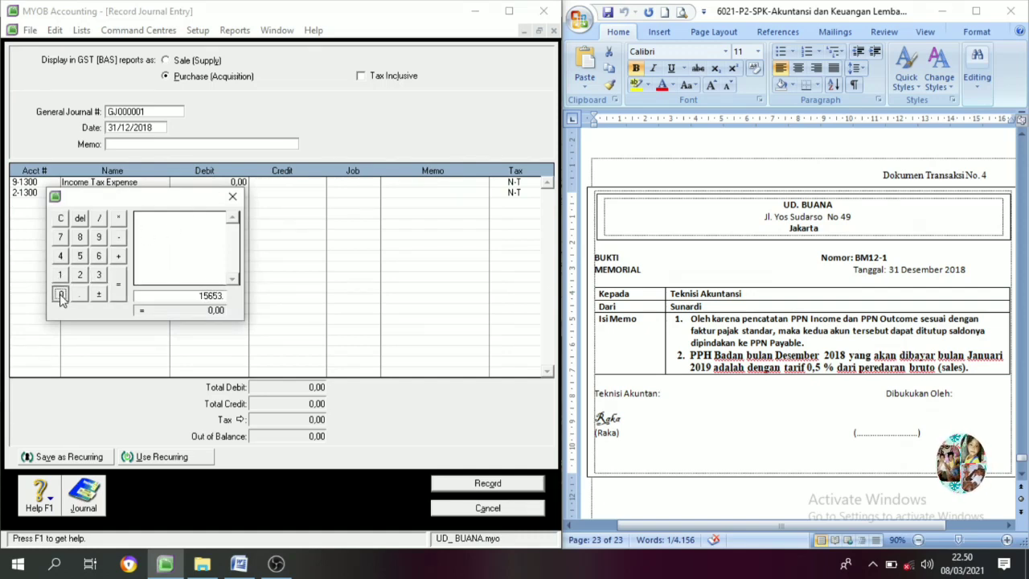
{"action": "left_click", "coordinate": [60, 295]}
{"action": "left_click", "coordinate": [60, 294]}
{"action": "left_click", "coordinate": [60, 295]}
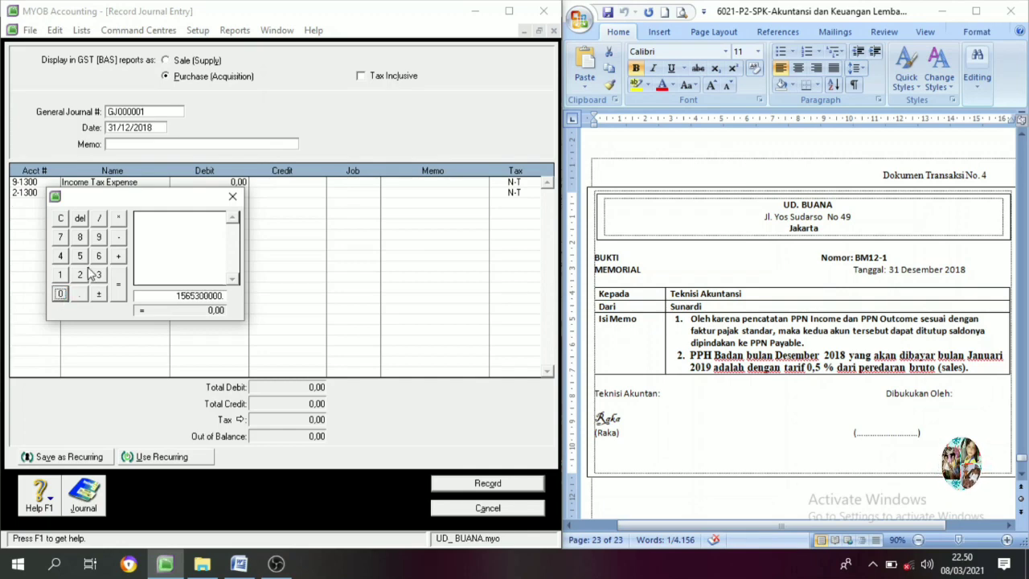
Step: Multiply the sales amount by 0.005 and accept the result, 7.826.500,00, as the Income Tax Expense debit
{"action": "left_click", "coordinate": [118, 217]}
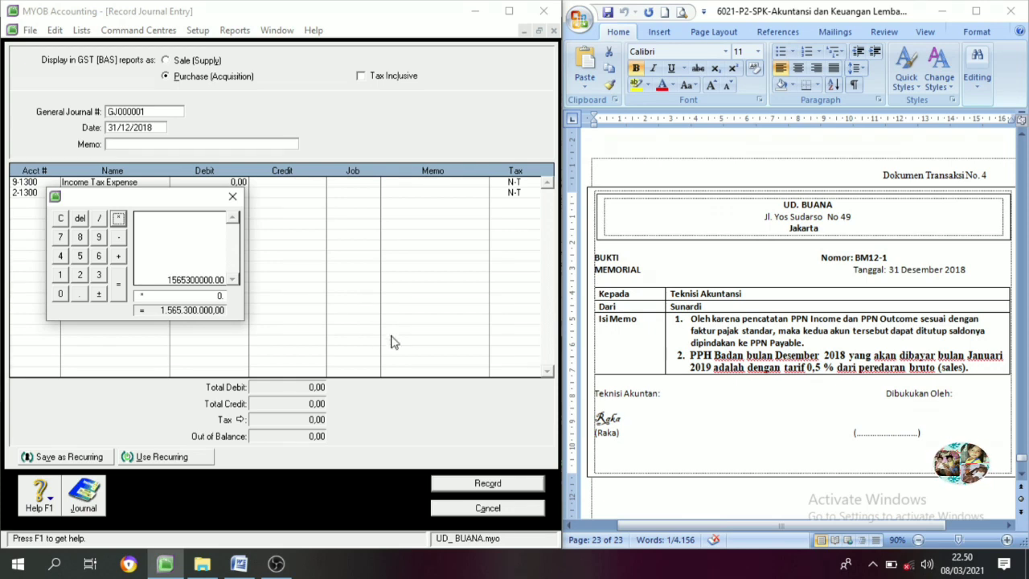
{"action": "left_click", "coordinate": [66, 298]}
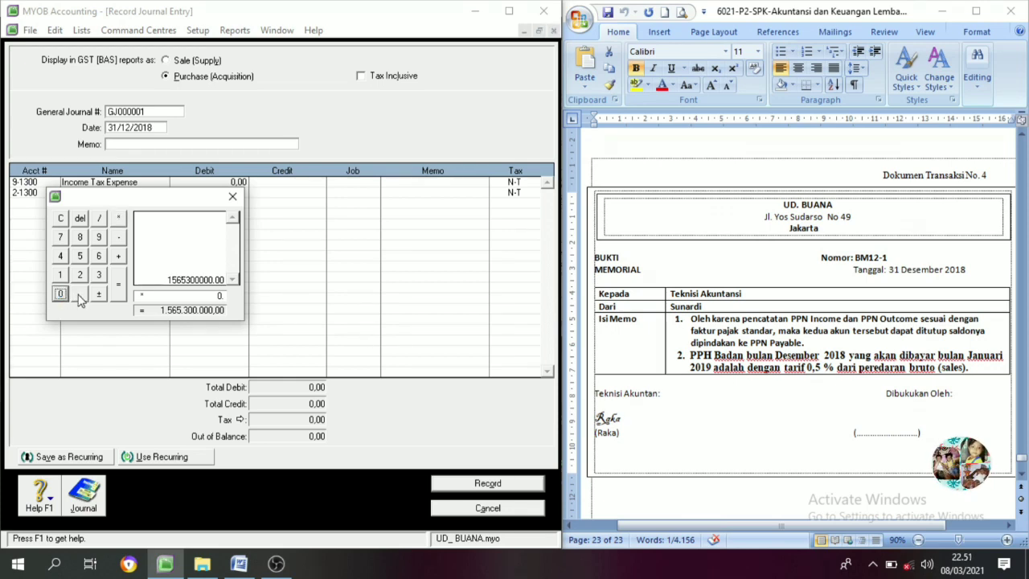
{"action": "left_click", "coordinate": [80, 296]}
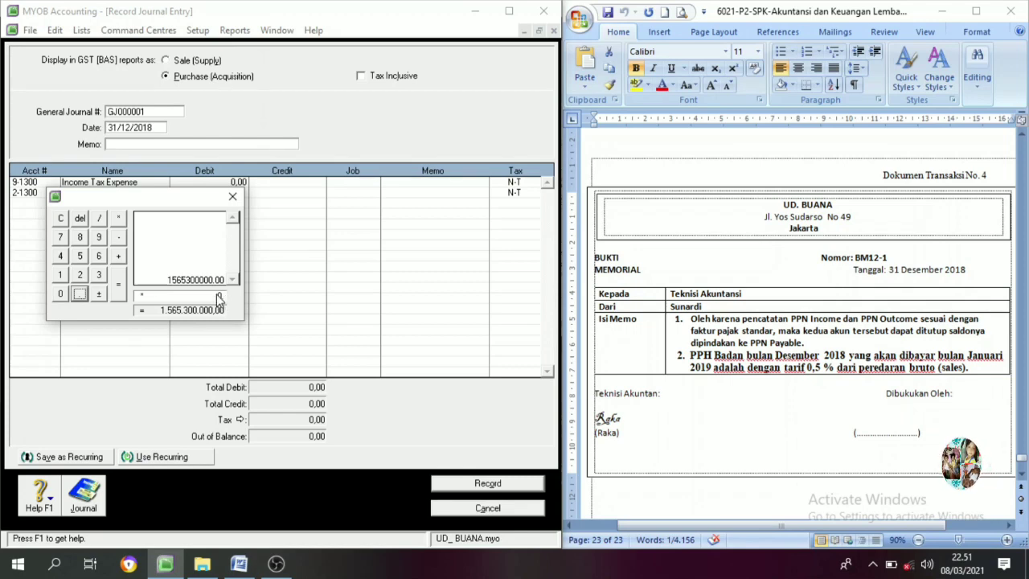
{"action": "left_click", "coordinate": [66, 296]}
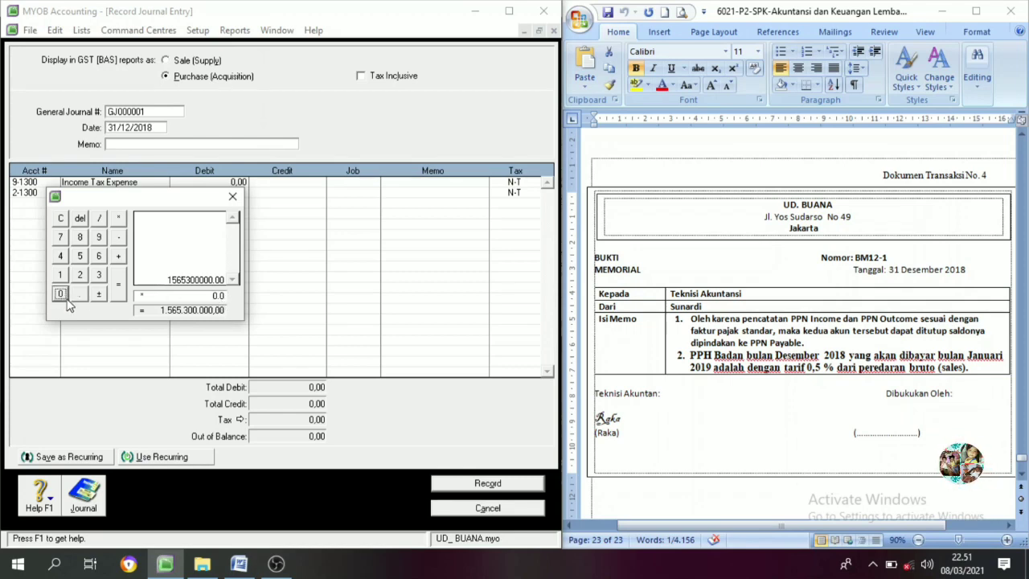
{"action": "left_click", "coordinate": [78, 299]}
{"action": "left_click", "coordinate": [60, 295]}
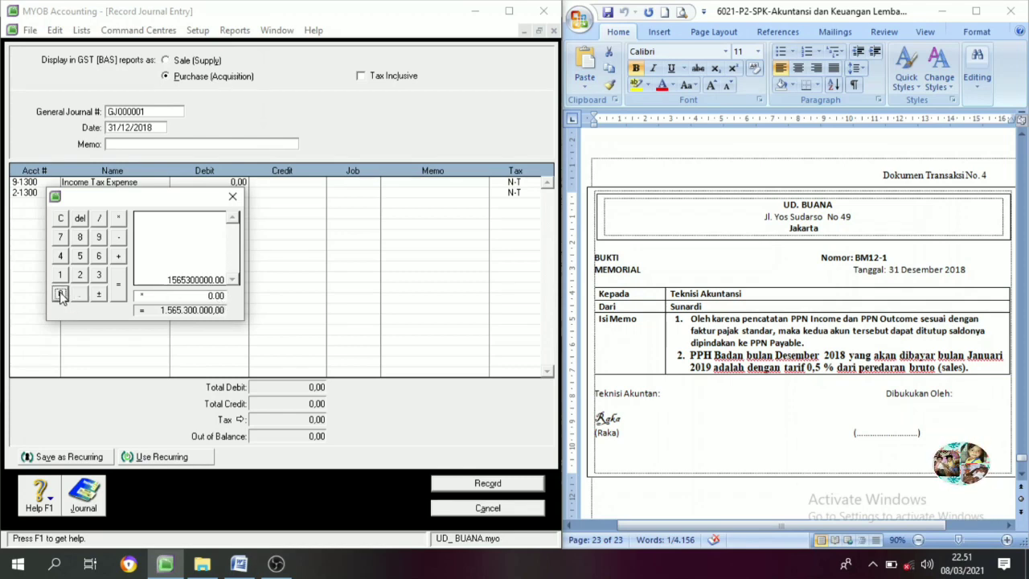
{"action": "left_click", "coordinate": [80, 258]}
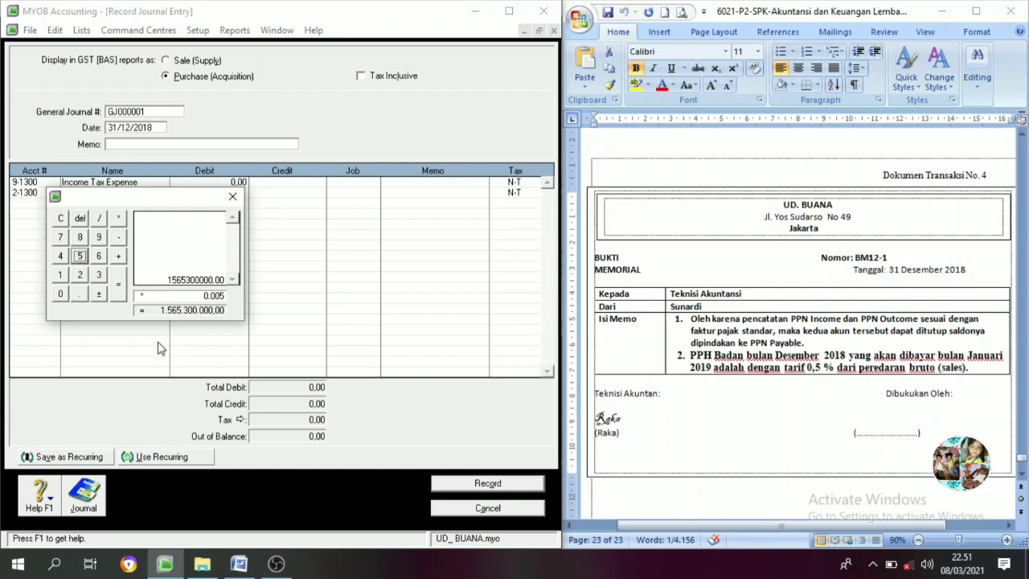
{"action": "left_click", "coordinate": [119, 283]}
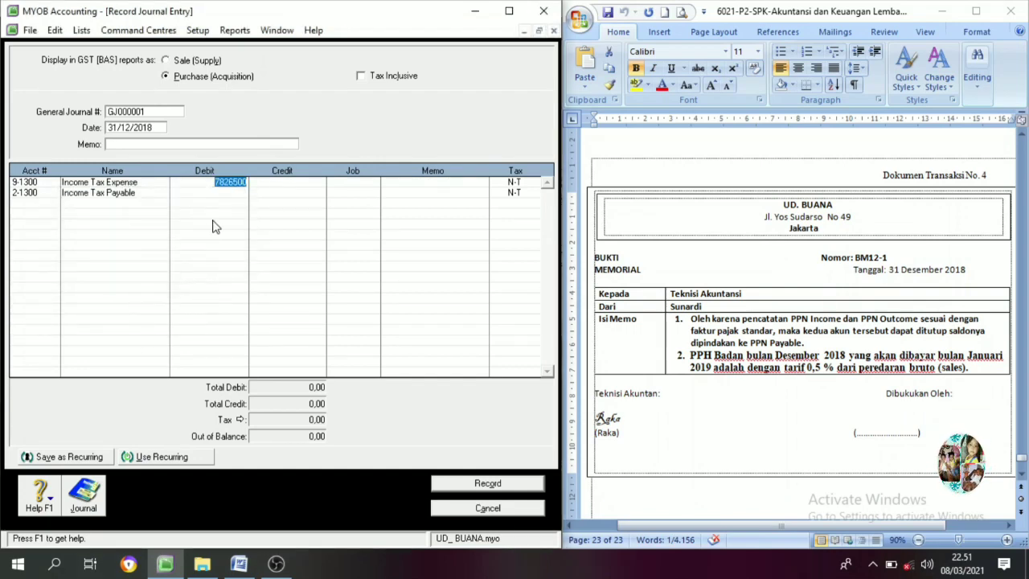
{"action": "key", "text": "Tab"}
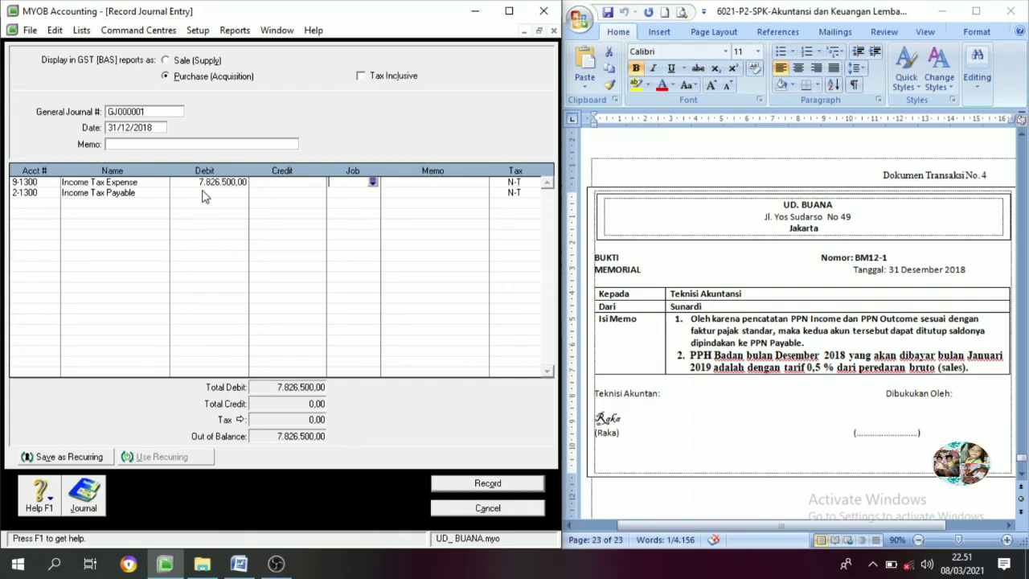
Step: Fill in the credit of 7.826.500,00 on the Income Tax Payable line
{"action": "left_click", "coordinate": [52, 201]}
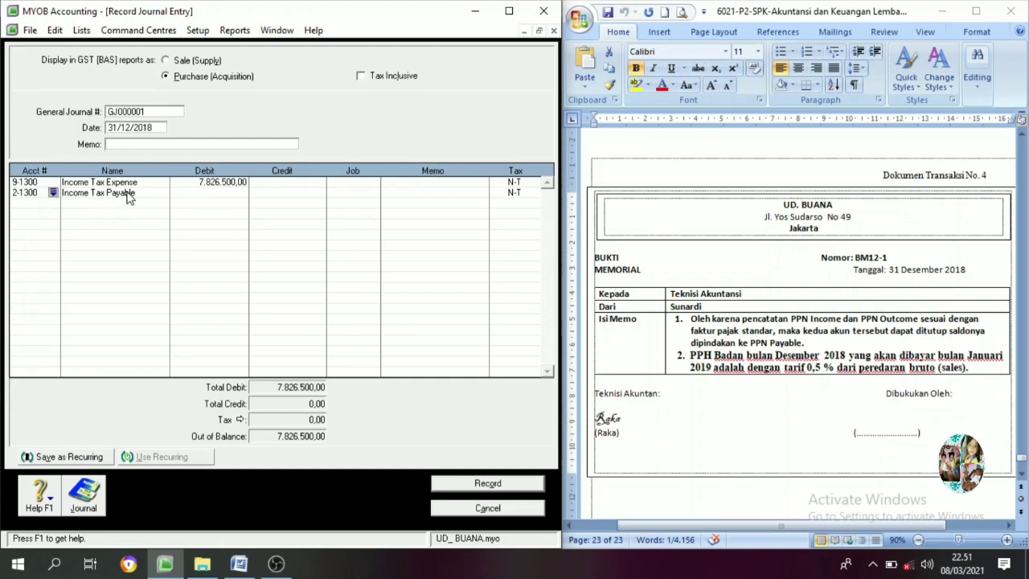
{"action": "key", "text": "Tab"}
{"action": "key", "text": "Tab"}
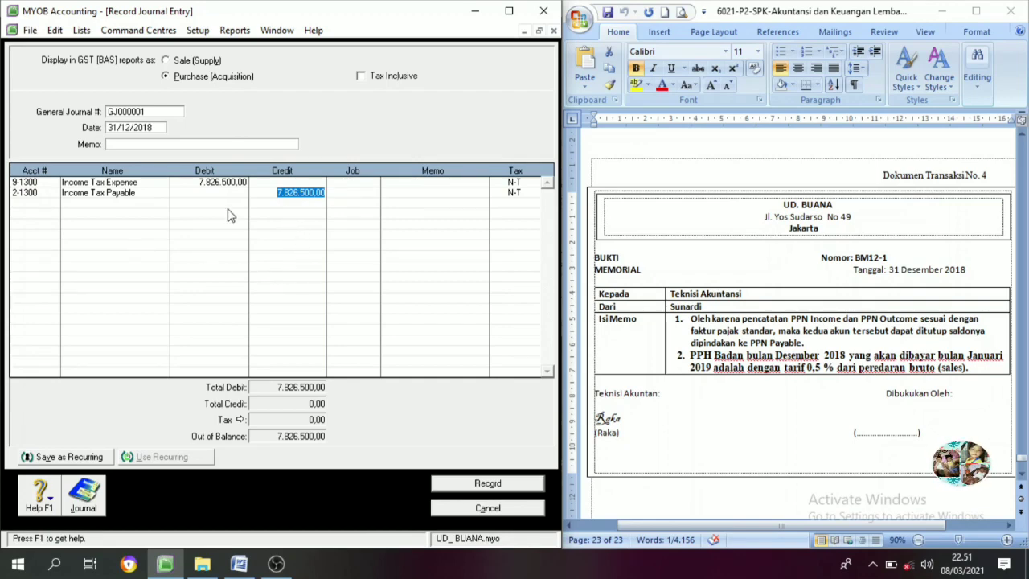
Step: Copy the number BM12-1 from the Word memo into the general journal number and set the memo to Beban Pajak
{"action": "left_click", "coordinate": [149, 115]}
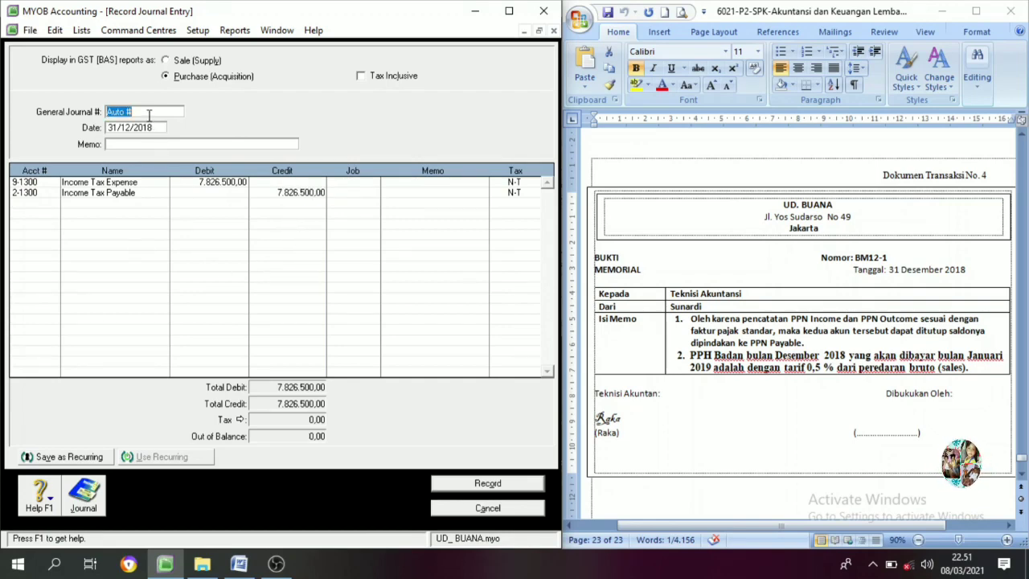
{"action": "double_click", "coordinate": [869, 258]}
{"action": "key", "text": "ctrl+c"}
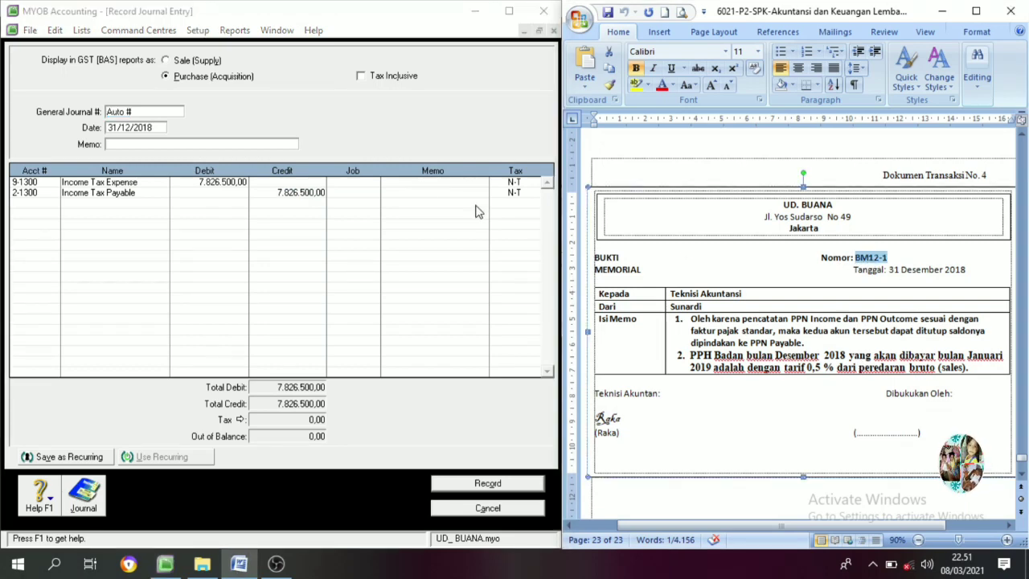
{"action": "left_click", "coordinate": [134, 112]}
{"action": "left_click_drag", "start_coordinate": [134, 112], "coordinate": [102, 112]}
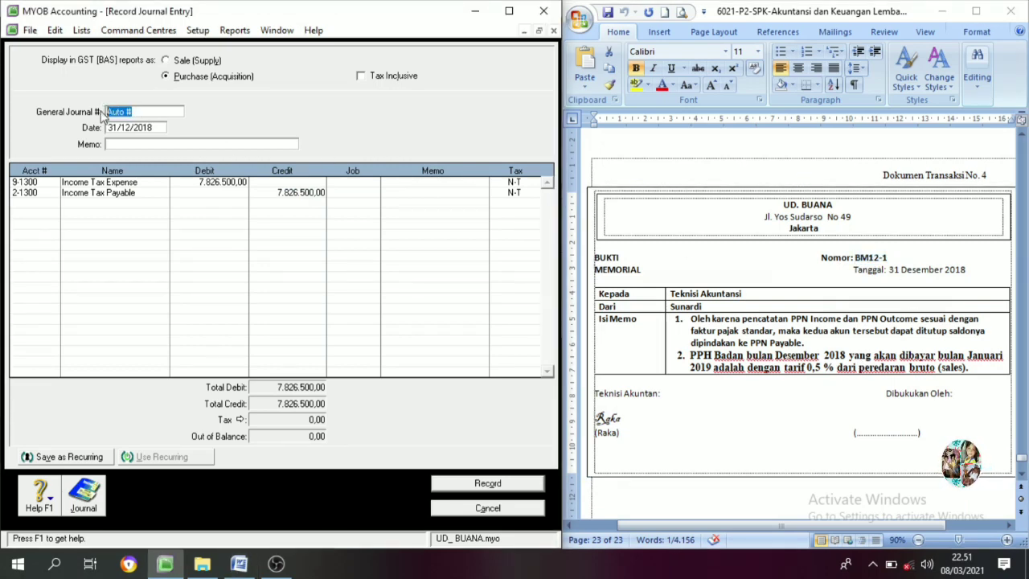
{"action": "key", "text": "ctrl+v"}
{"action": "left_click", "coordinate": [119, 145]}
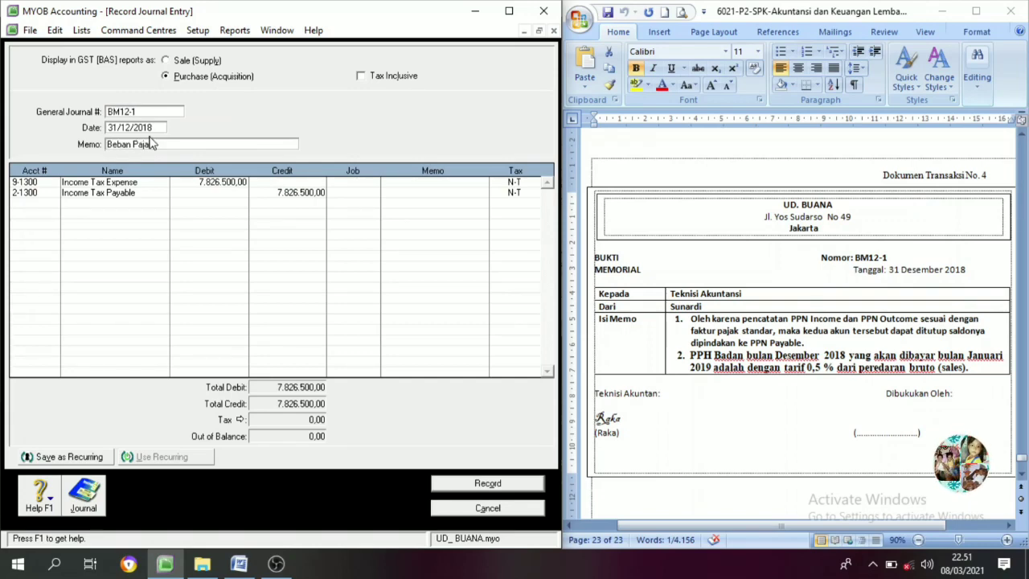
{"action": "type", "text": "Beban Pajak"}
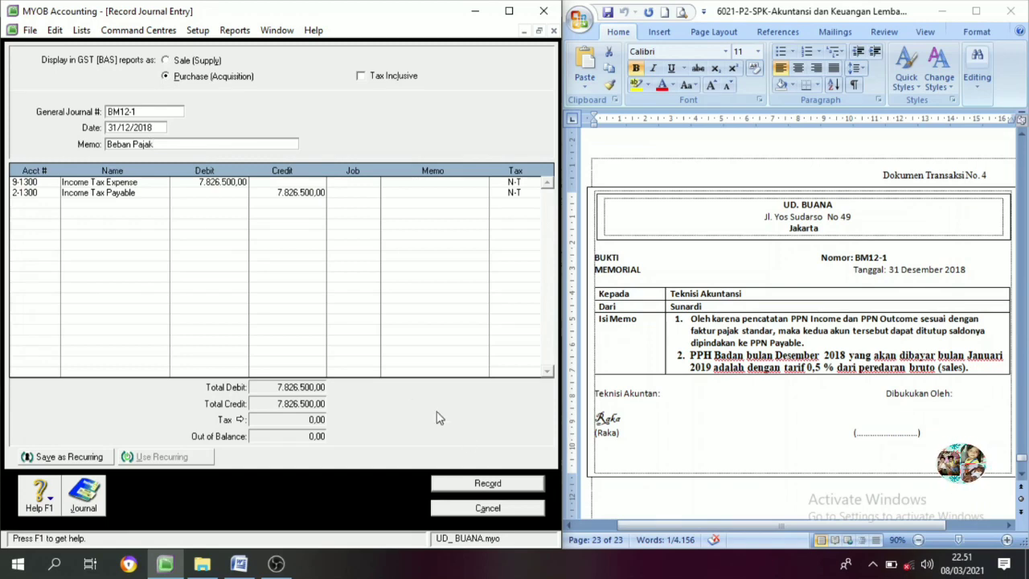
Step: Record the income tax journal entry, close the entry form and maximize the MYOB window
{"action": "left_click", "coordinate": [492, 486]}
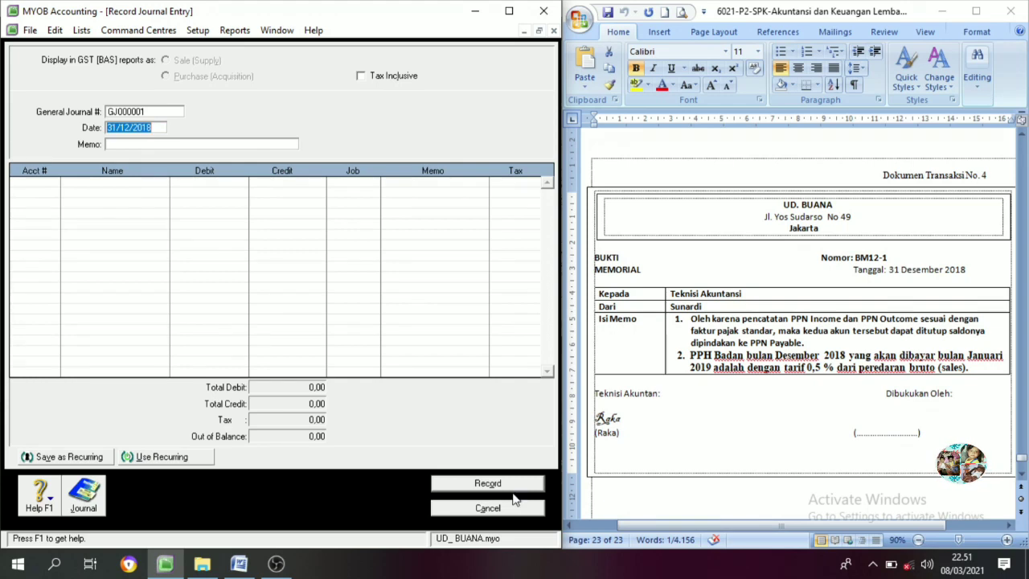
{"action": "left_click", "coordinate": [485, 508]}
{"action": "left_click", "coordinate": [509, 11]}
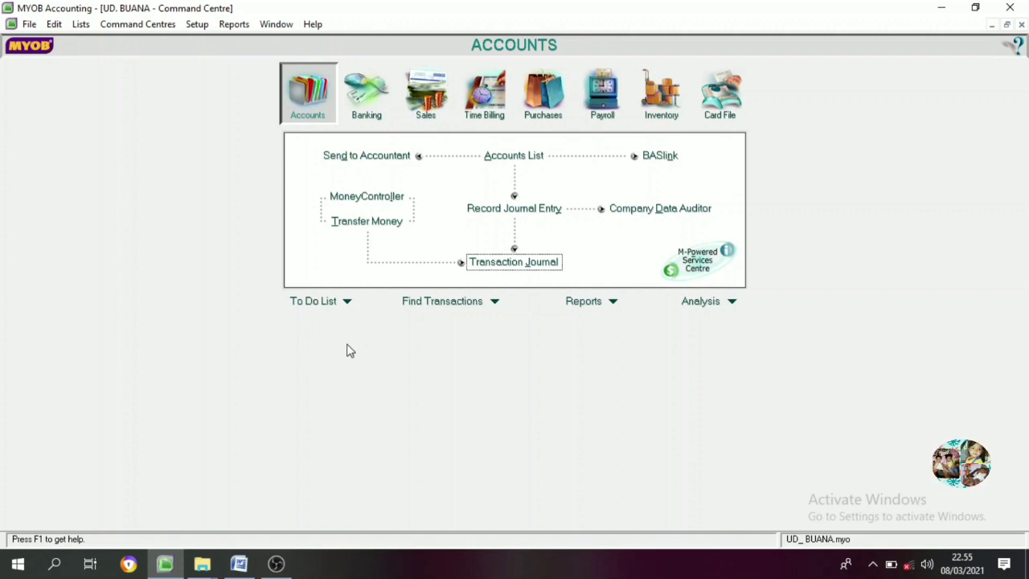
Step: Display the Profit & Loss [Accrual] report for 01/12/2018 to 31/12/2018 and review it down to the net profit
{"action": "left_click", "coordinate": [588, 305]}
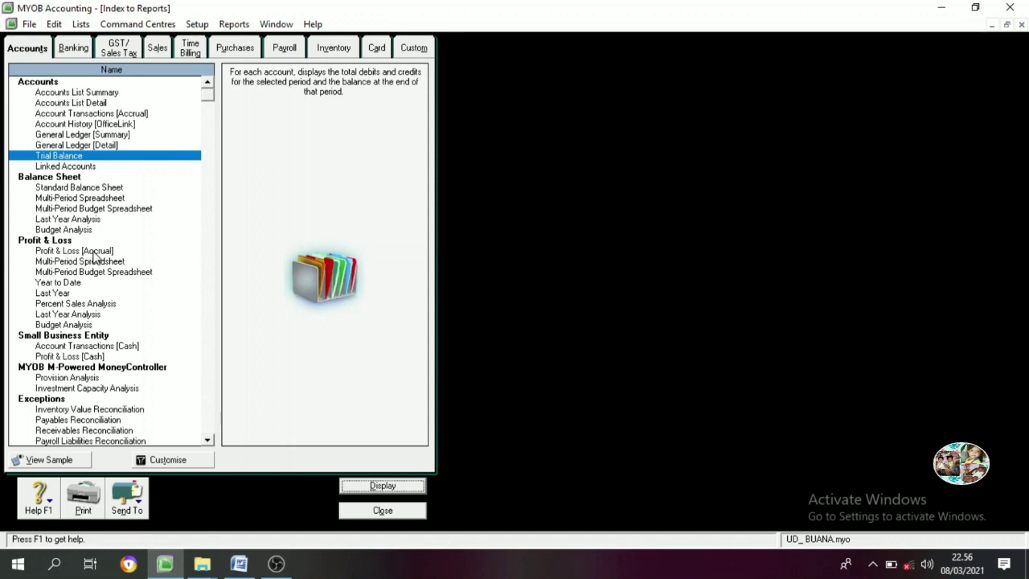
{"action": "double_click", "coordinate": [94, 251]}
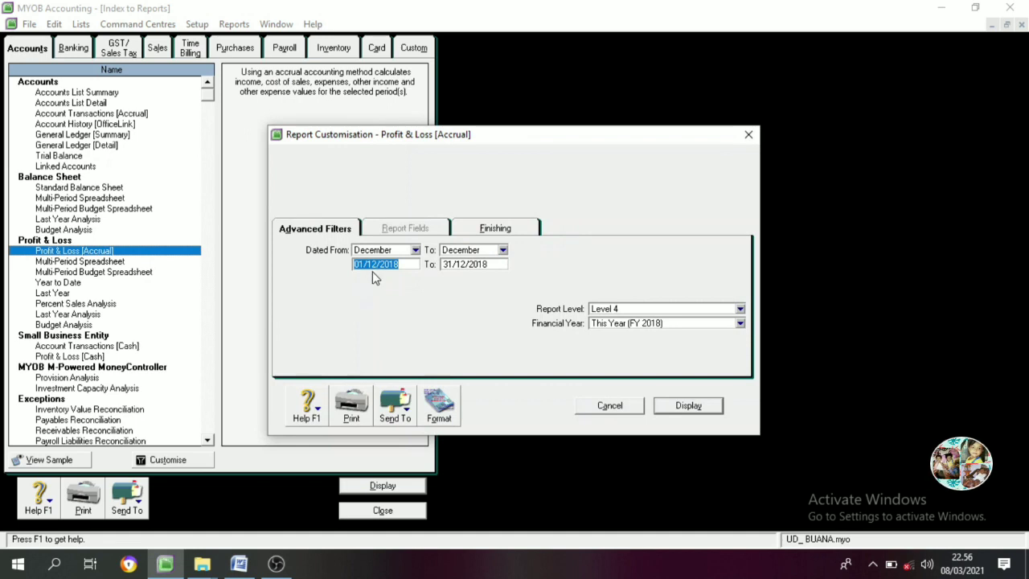
{"action": "left_click", "coordinate": [690, 406]}
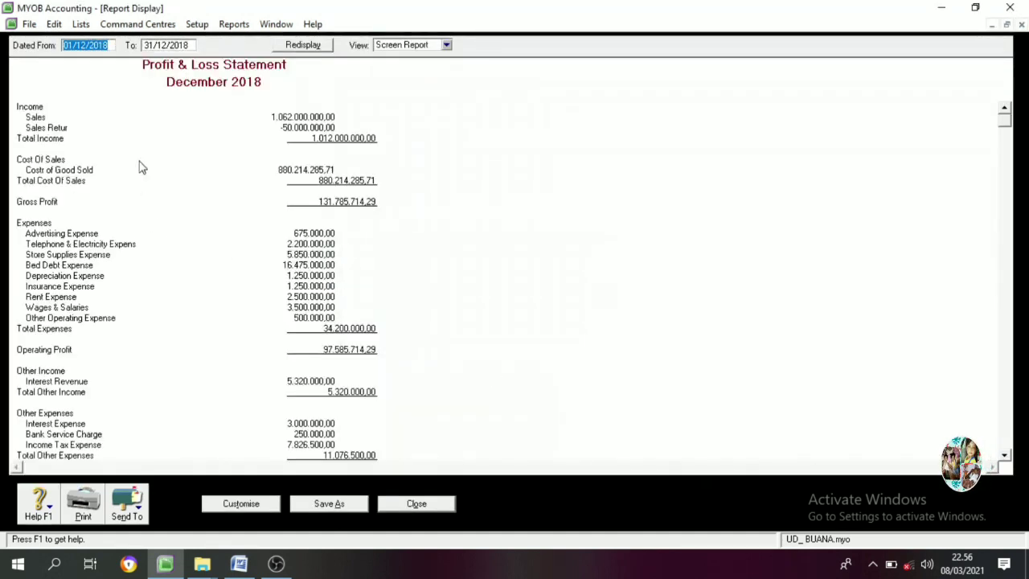
{"action": "scroll", "coordinate": [219, 335], "scroll_direction": "down", "scroll_amount": 1}
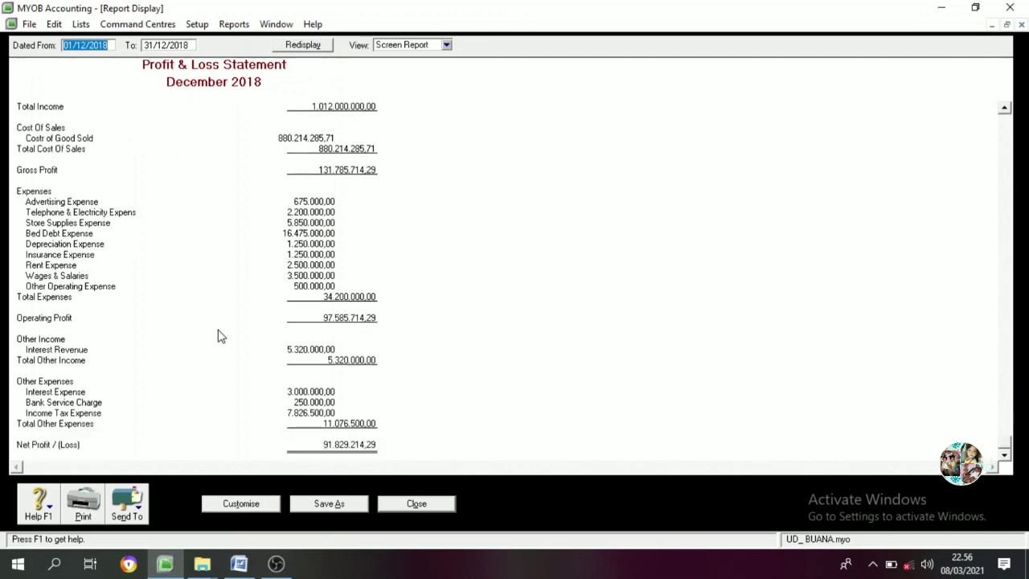
{"action": "scroll", "coordinate": [226, 452], "scroll_direction": "up", "scroll_amount": 1}
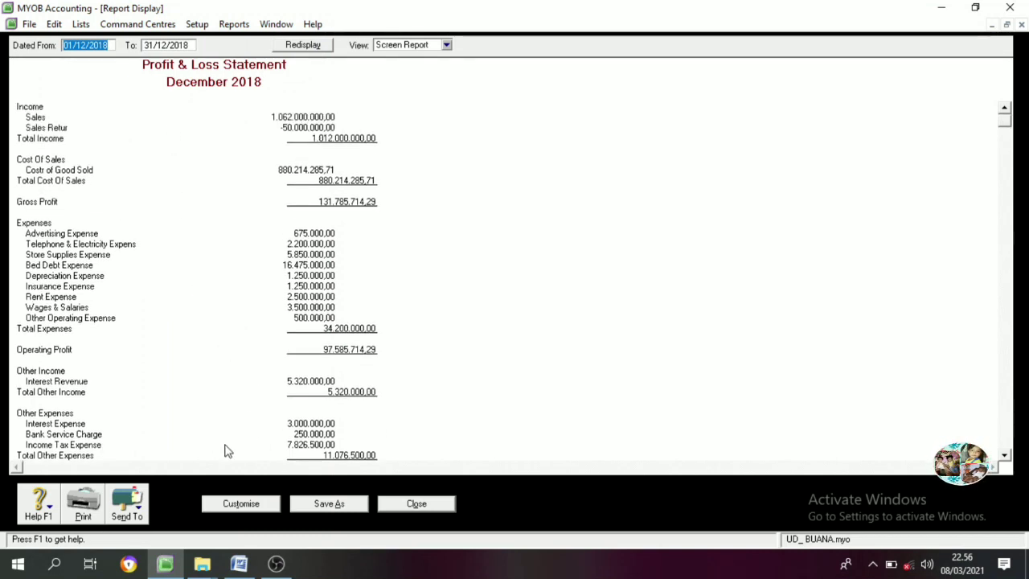
Step: Export the profit and loss report as the PDF Profit & Loss [Accrual] into a new Documents folder named UD BUANA
{"action": "left_click", "coordinate": [140, 514]}
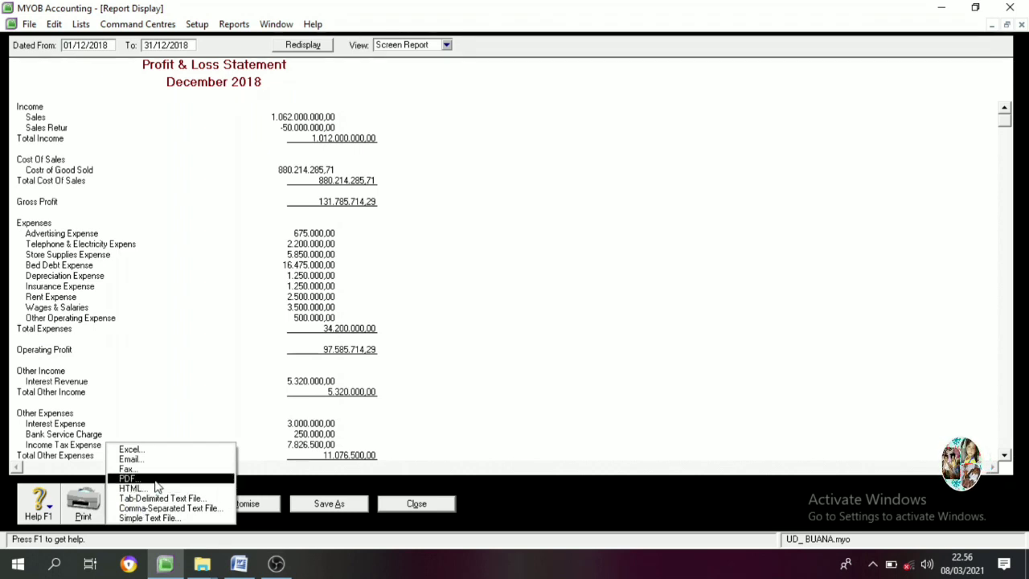
{"action": "left_click", "coordinate": [154, 479]}
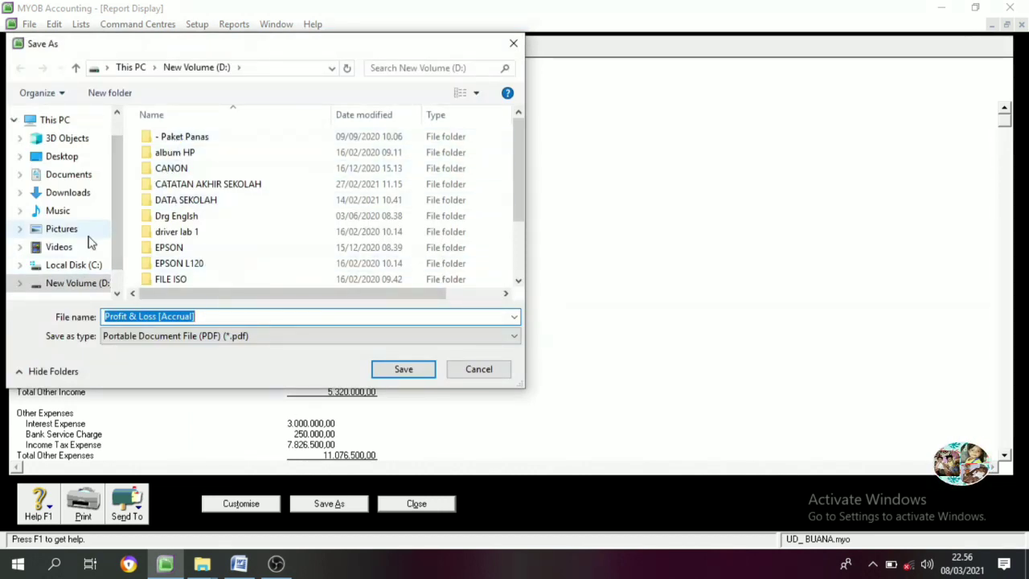
{"action": "left_click", "coordinate": [85, 179]}
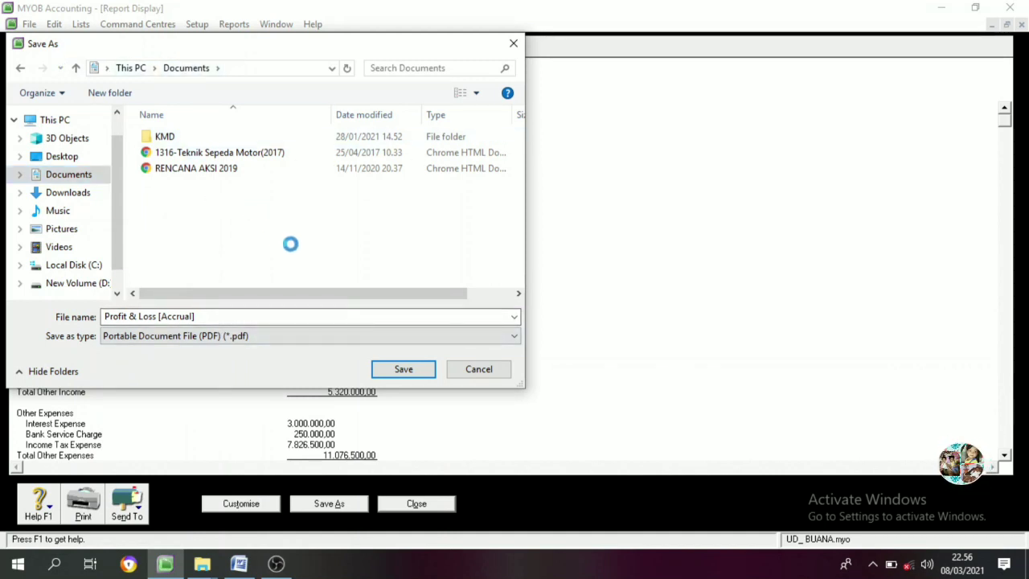
{"action": "right_click", "coordinate": [253, 212]}
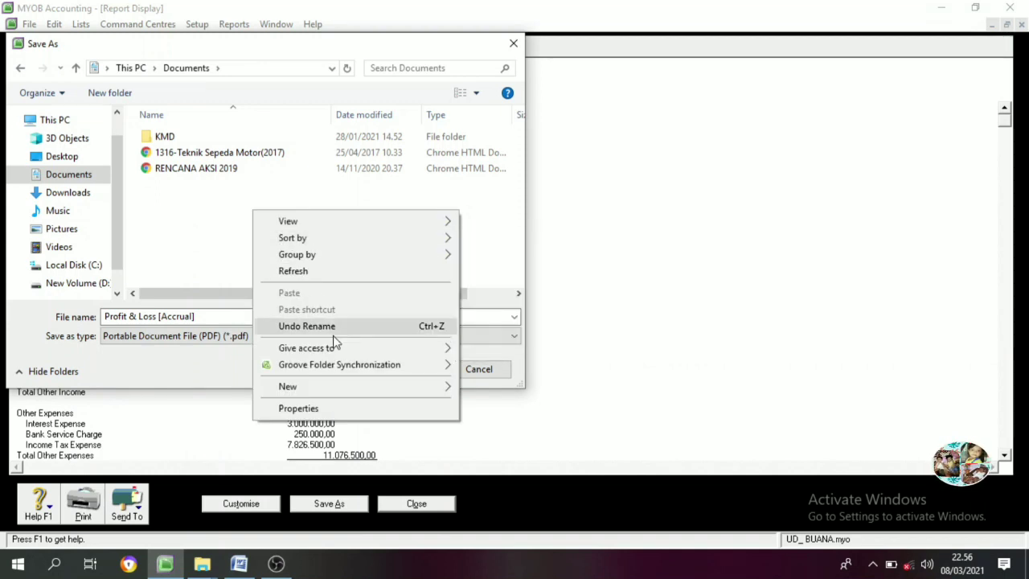
{"action": "mouse_move", "coordinate": [465, 390]}
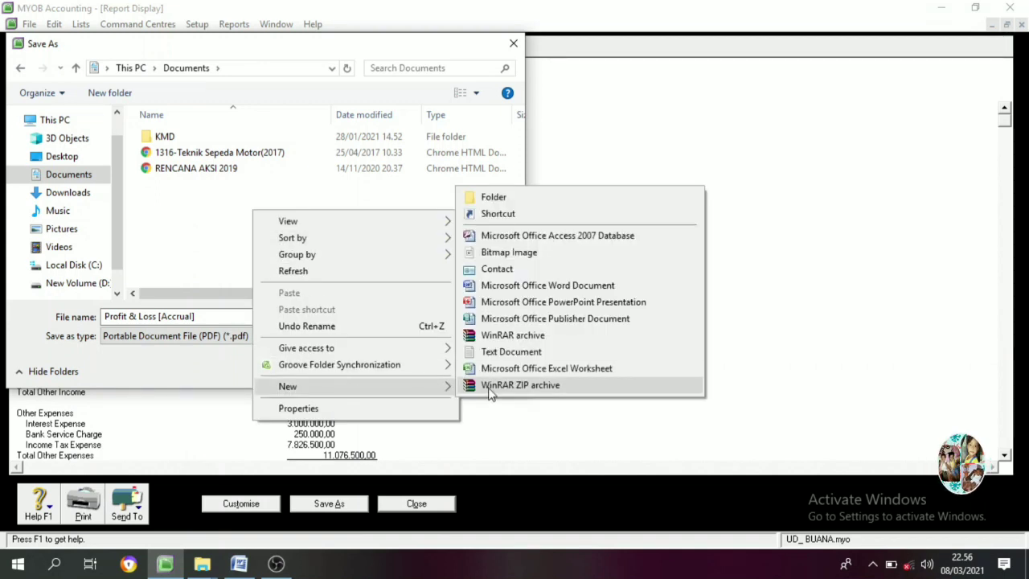
{"action": "left_click", "coordinate": [503, 198]}
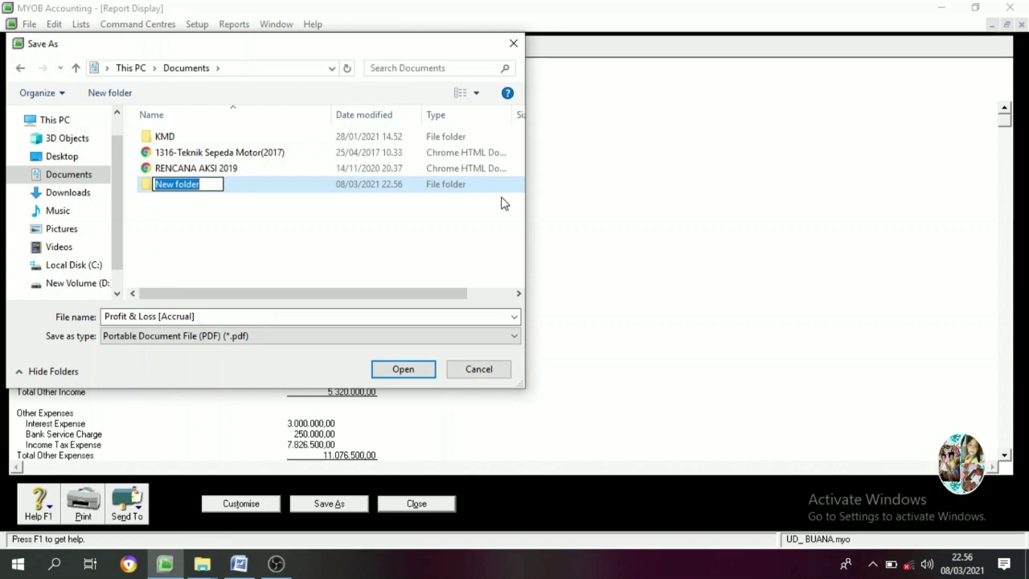
{"action": "type", "text": "UD BUANA"}
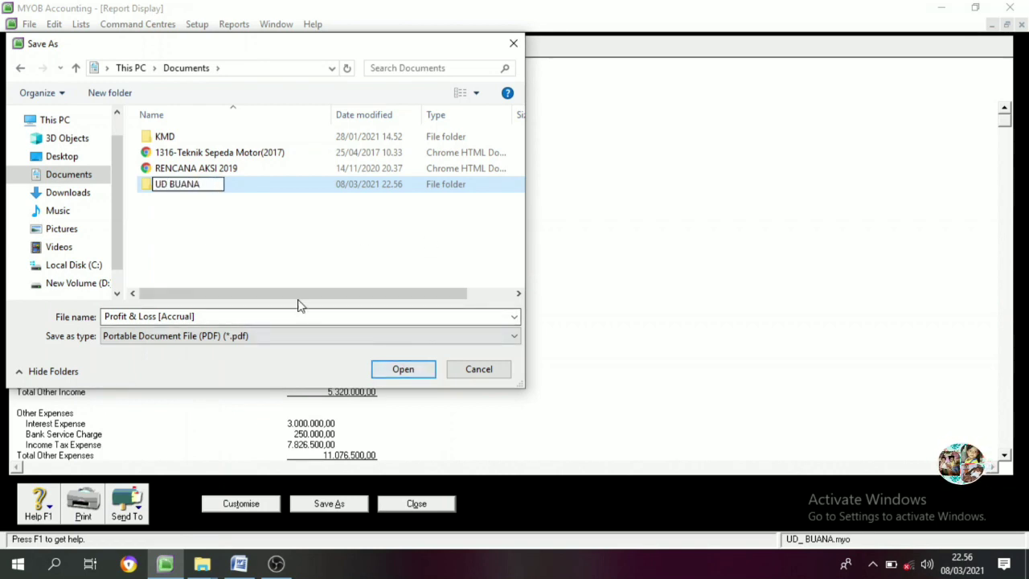
{"action": "key", "text": "Return"}
{"action": "left_click", "coordinate": [406, 370]}
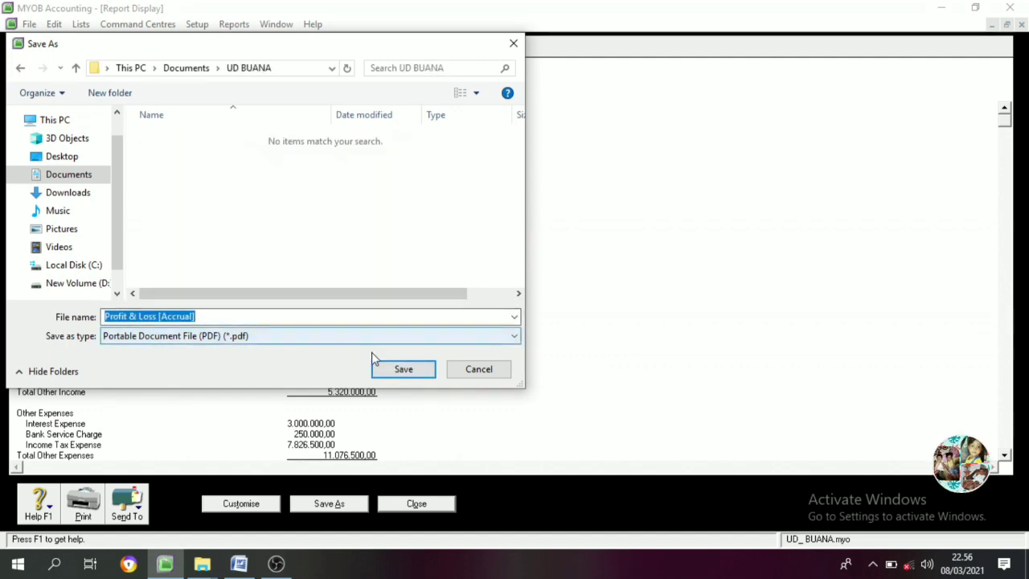
{"action": "left_click", "coordinate": [397, 369]}
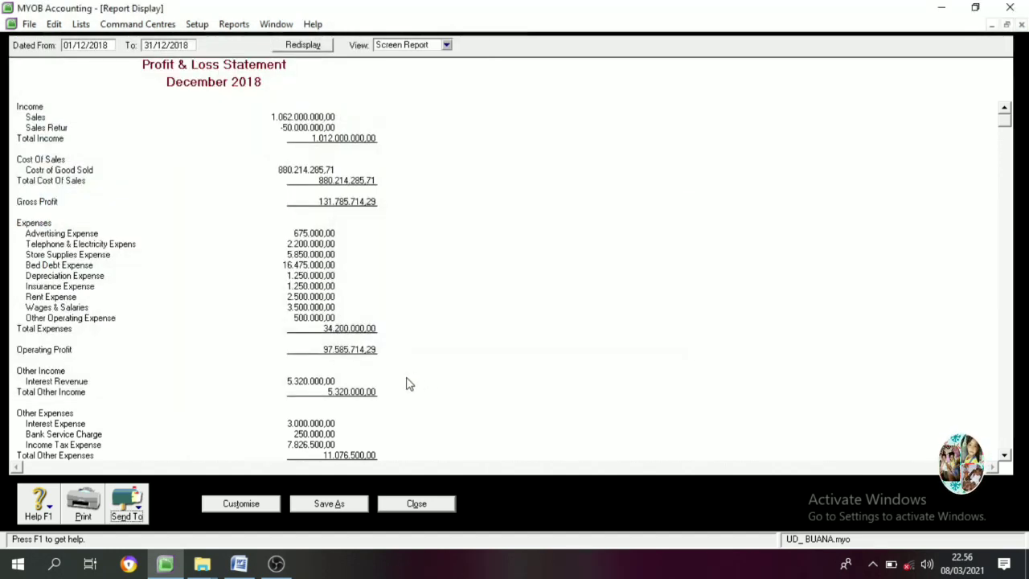
Step: Close the profit and loss report, then display the Standard Balance Sheet as of 31/12/2018 and review it down to total equity
{"action": "left_click", "coordinate": [423, 503]}
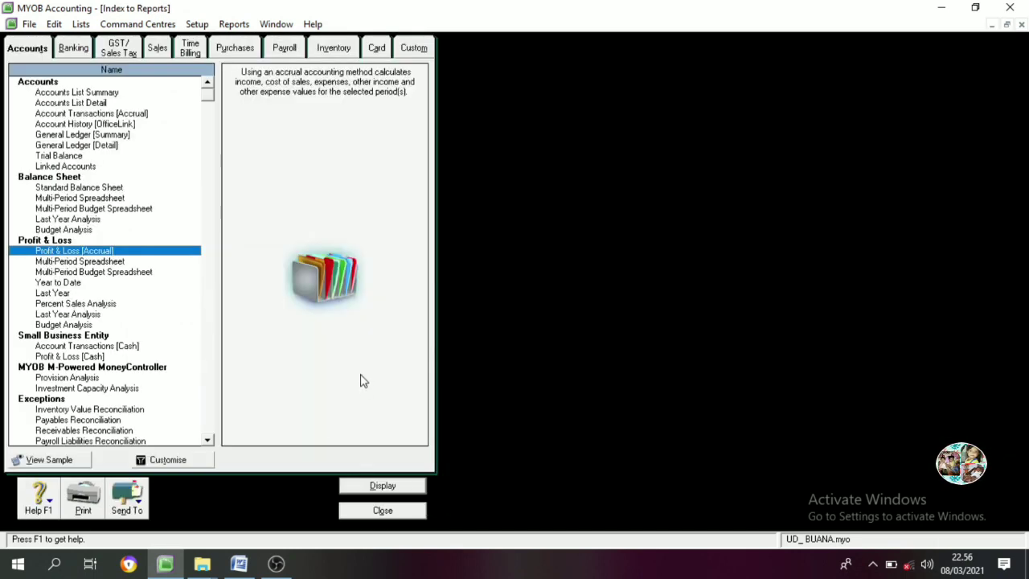
{"action": "double_click", "coordinate": [88, 190]}
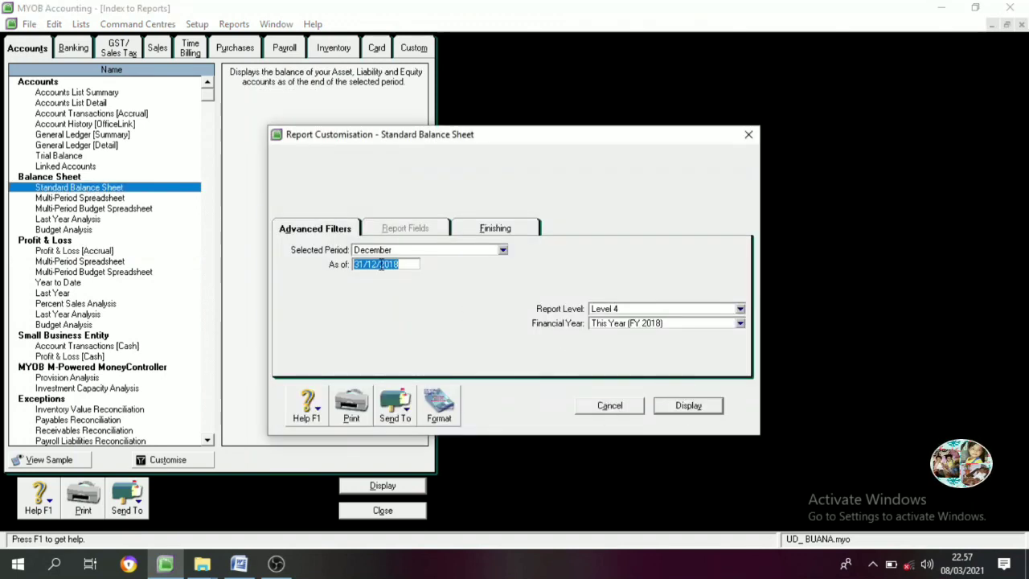
{"action": "left_click", "coordinate": [688, 406]}
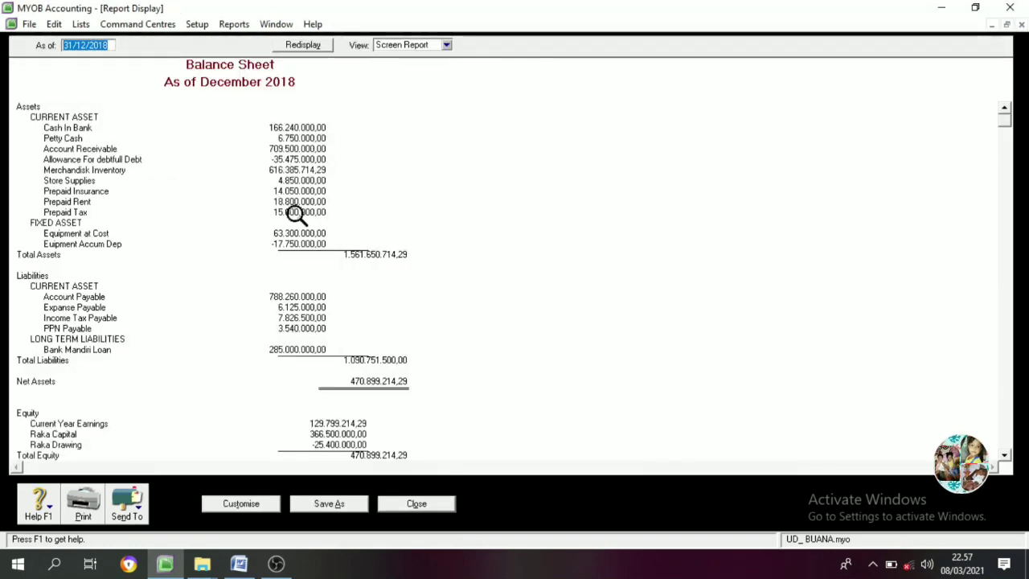
{"action": "scroll", "coordinate": [338, 438], "scroll_direction": "down", "scroll_amount": 1}
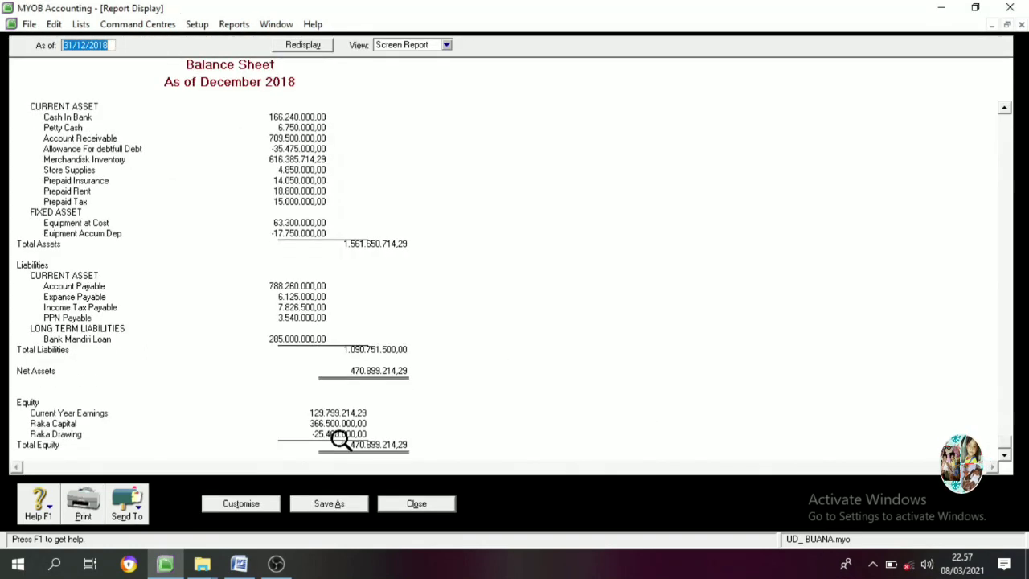
{"action": "scroll", "coordinate": [340, 439], "scroll_direction": "up", "scroll_amount": 1}
Step: Export the balance sheet as the PDF Standard Balance Sheet into the UD BUANA folder and close the report
{"action": "left_click", "coordinate": [127, 505]}
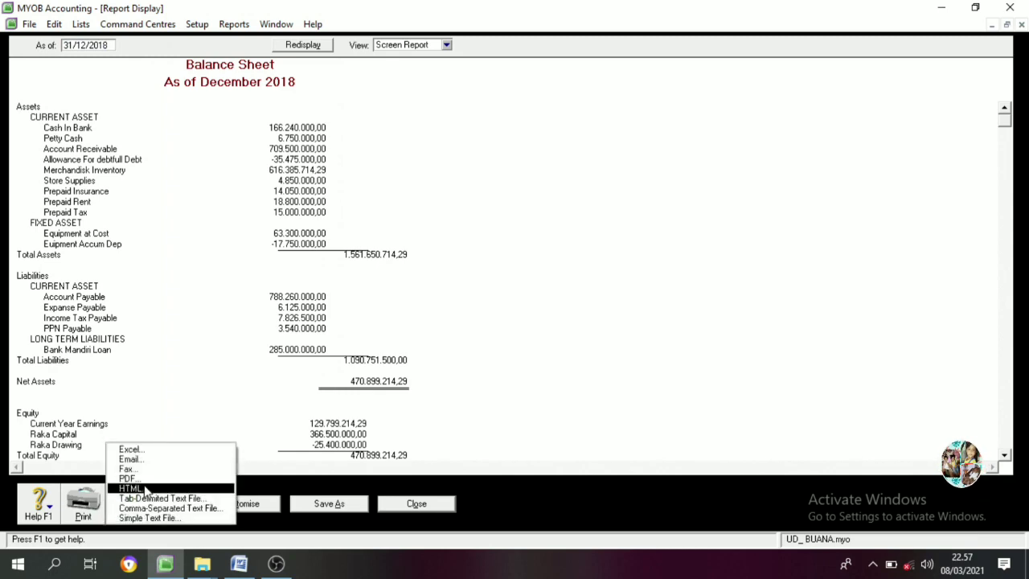
{"action": "left_click", "coordinate": [146, 481]}
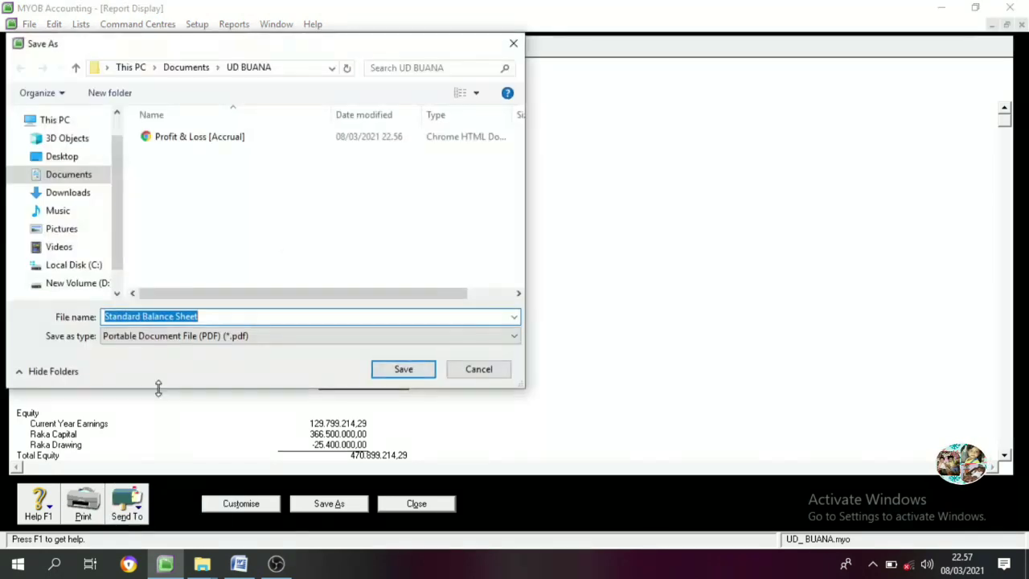
{"action": "left_click", "coordinate": [404, 371]}
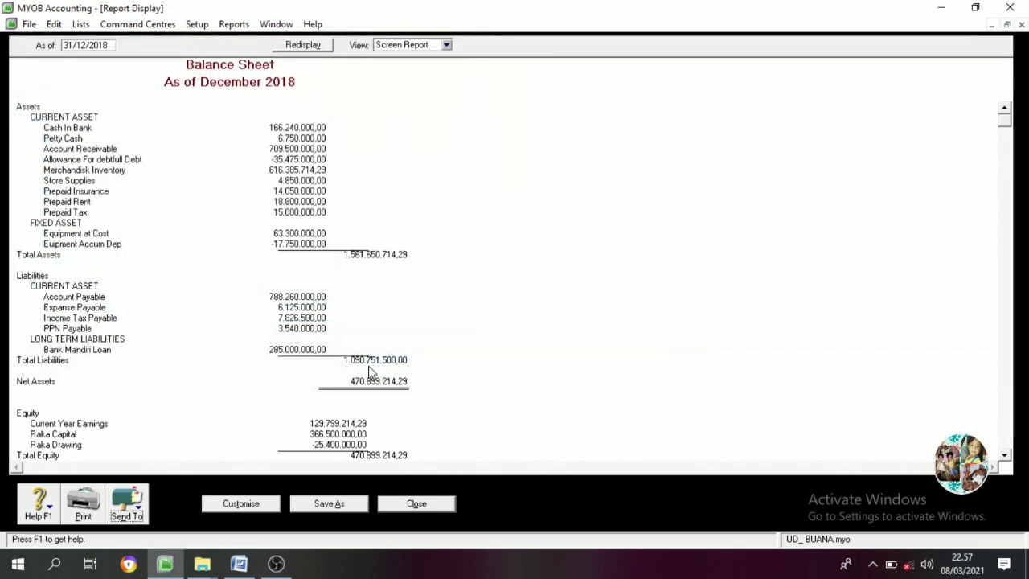
{"action": "left_click", "coordinate": [416, 505]}
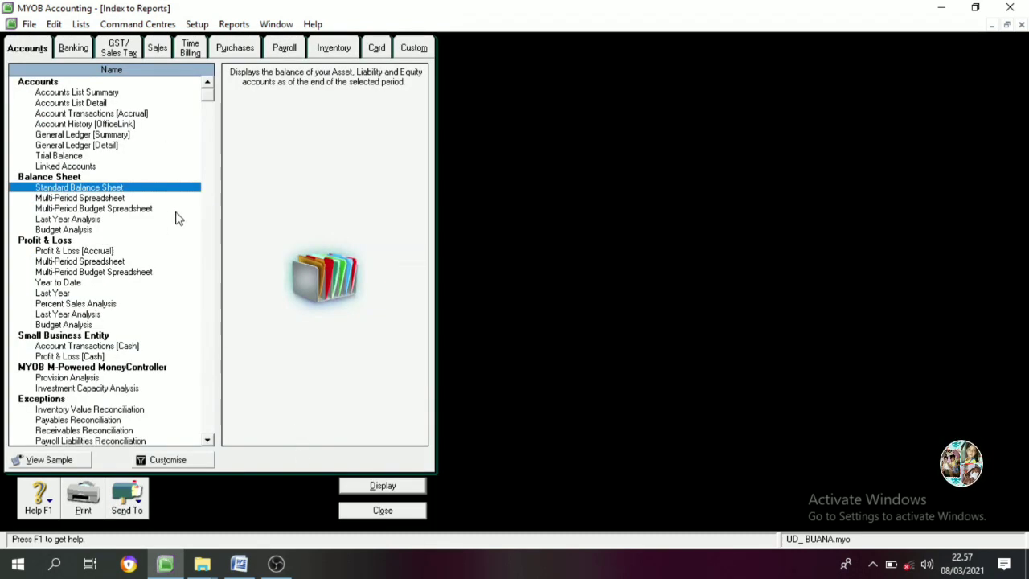
Step: Display the Statement of Cash Flow banking report for 01/12/2018 to 31/12/2018
{"action": "left_click", "coordinate": [74, 50]}
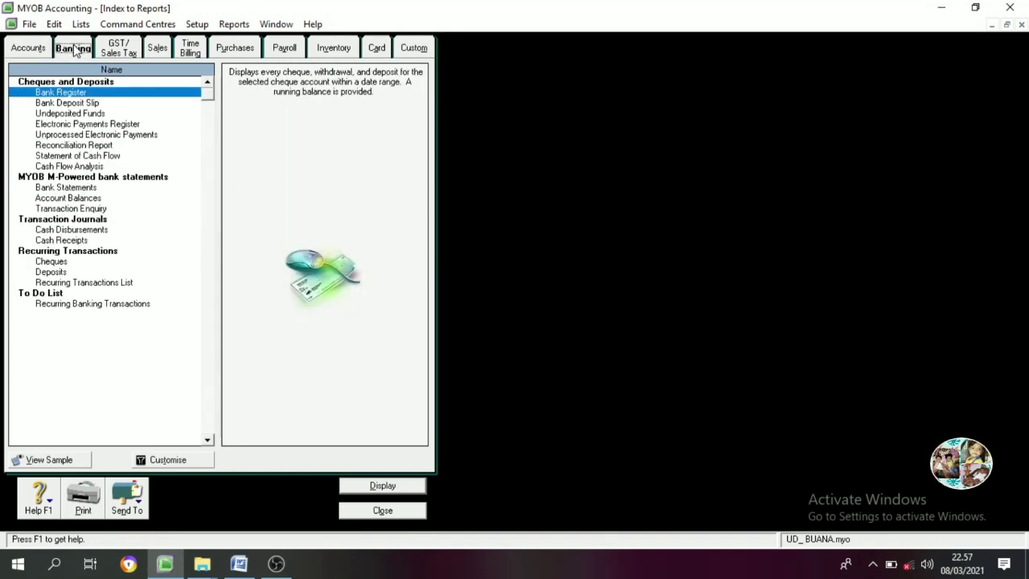
{"action": "double_click", "coordinate": [94, 158]}
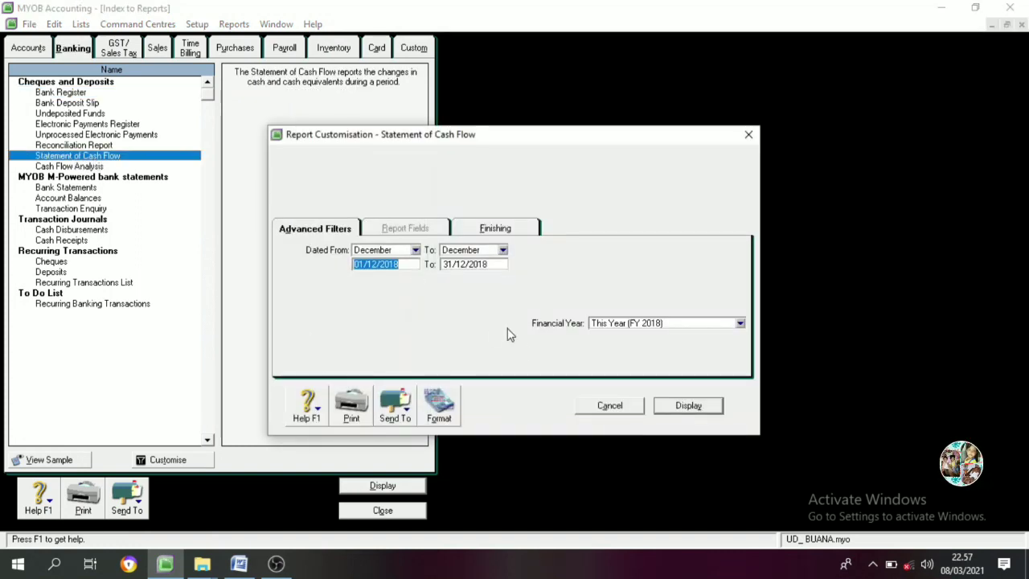
{"action": "left_click", "coordinate": [679, 408]}
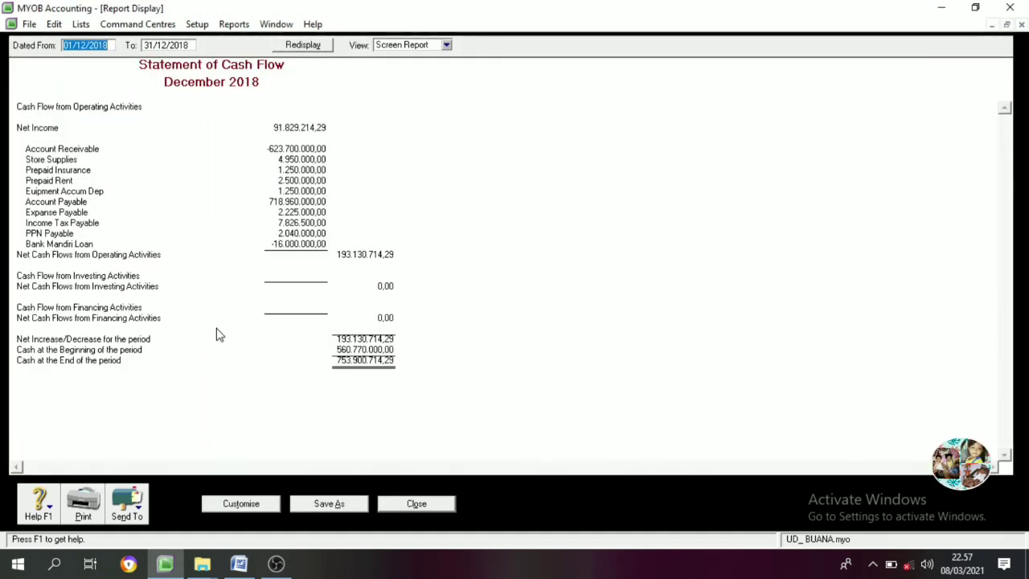
Step: Export the cash flow report as the PDF Statement of Cash Flow into the UD BUANA folder and close the report and the reports index
{"action": "left_click", "coordinate": [137, 510]}
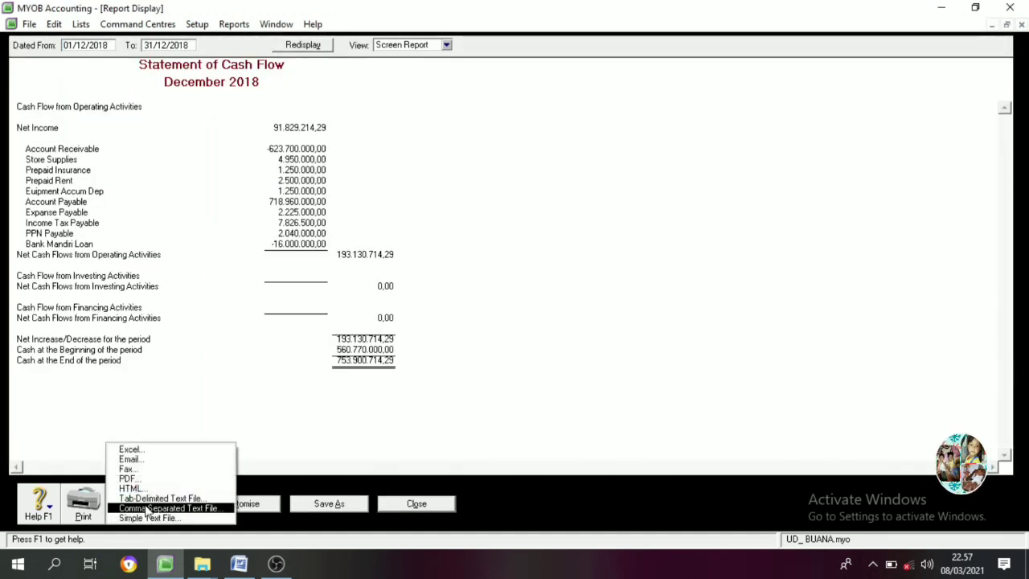
{"action": "left_click", "coordinate": [154, 478]}
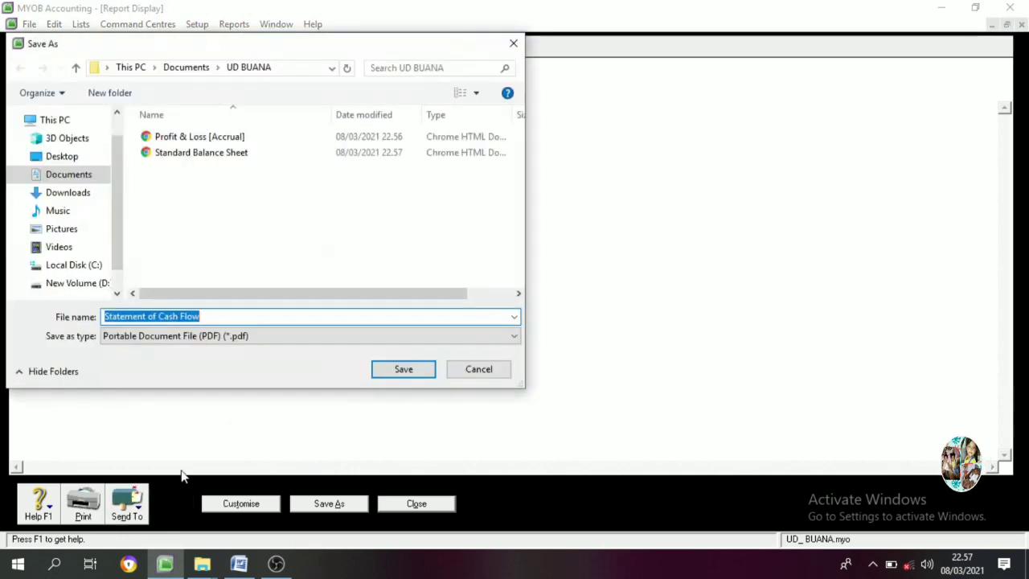
{"action": "left_click", "coordinate": [403, 375]}
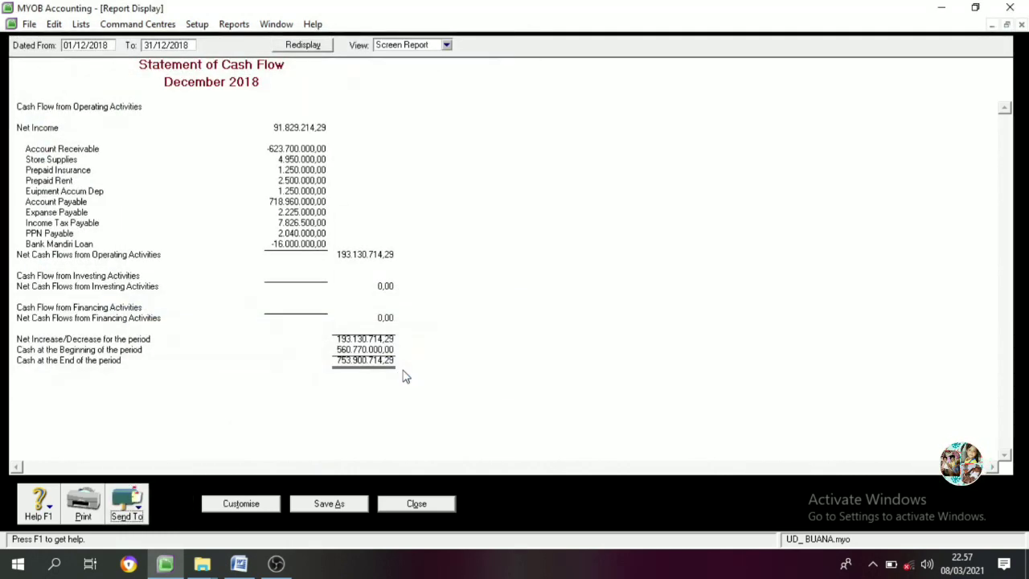
{"action": "left_click", "coordinate": [417, 504]}
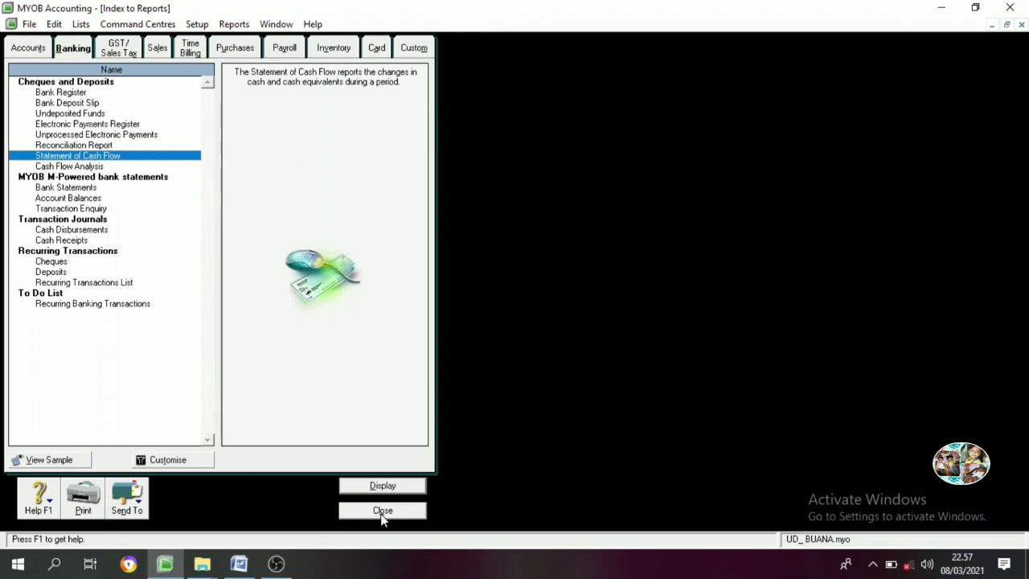
{"action": "left_click", "coordinate": [383, 511]}
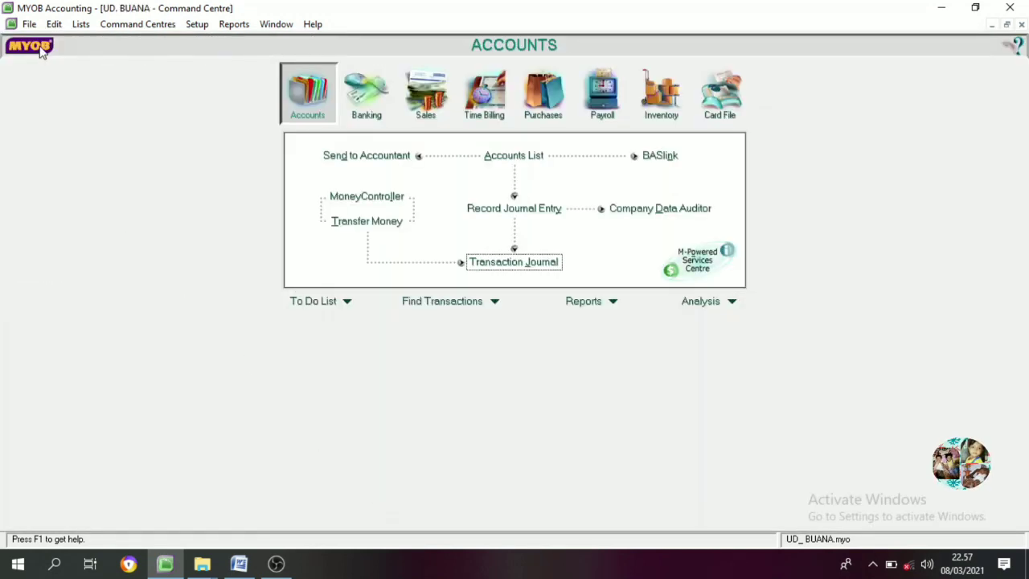
Step: Start a backup of the company file and M-Powered Services Centre only, checking the company file for errors
{"action": "left_click", "coordinate": [29, 25]}
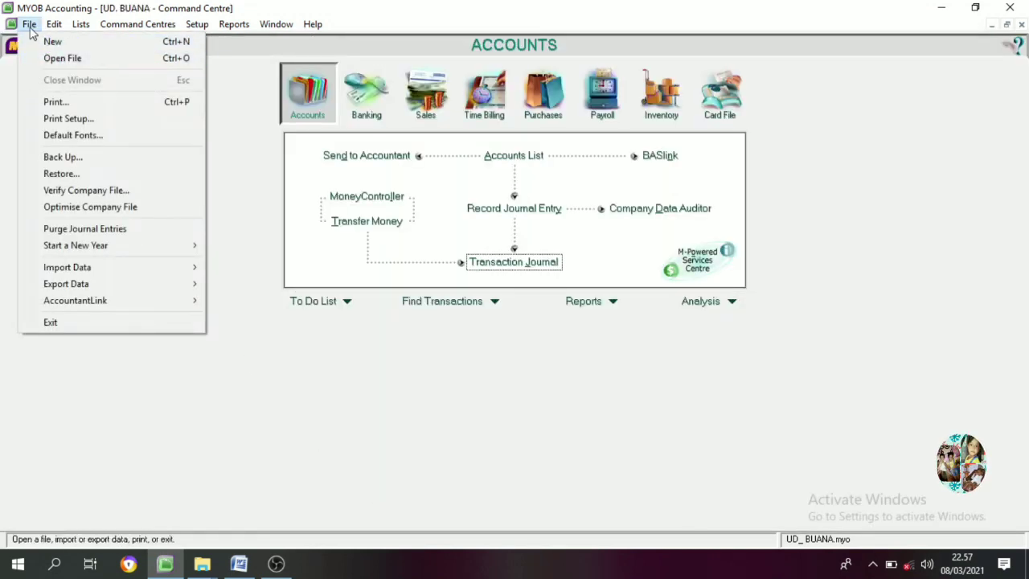
{"action": "left_click", "coordinate": [74, 157]}
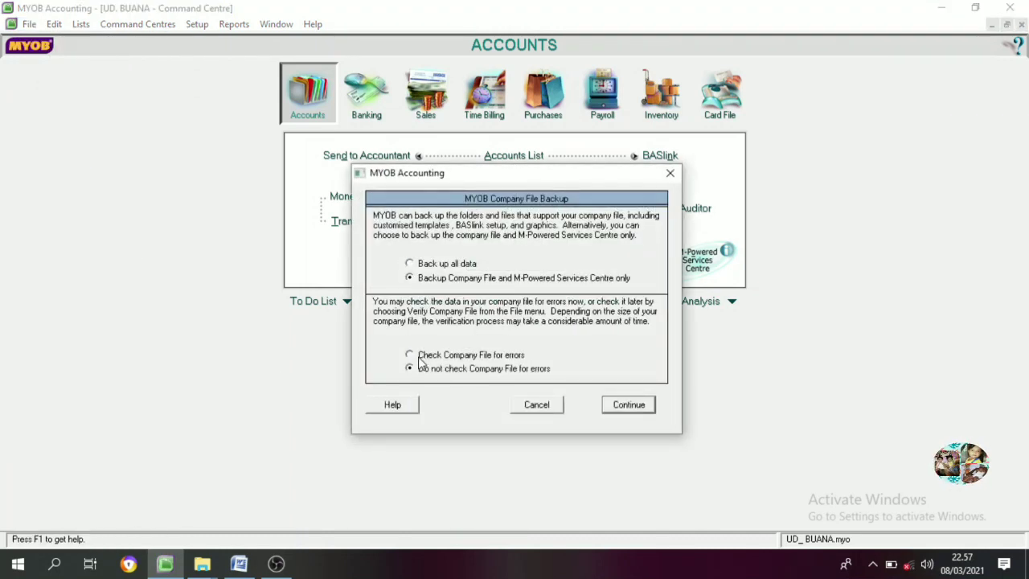
{"action": "left_click", "coordinate": [419, 357]}
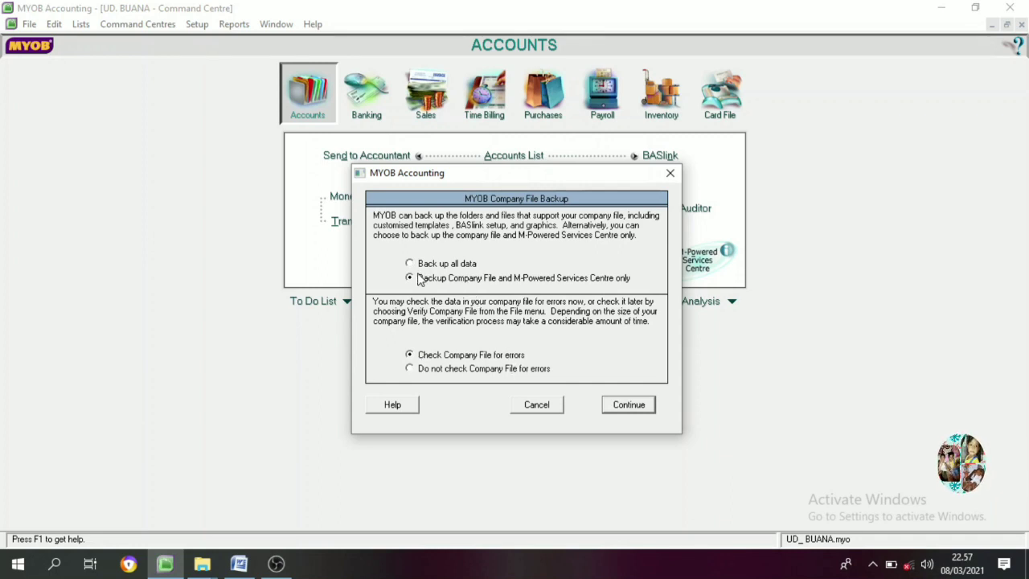
{"action": "left_click", "coordinate": [629, 407]}
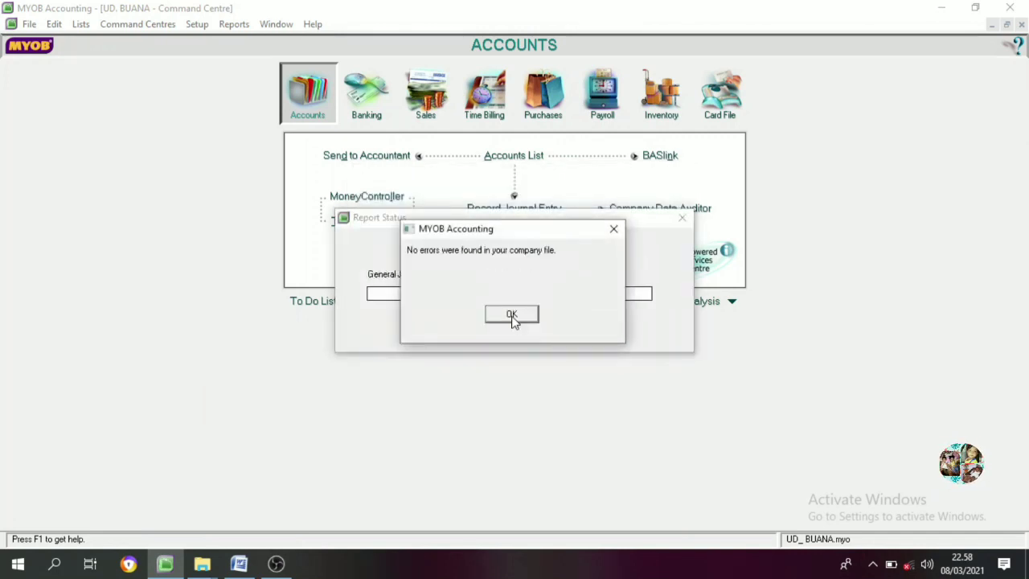
{"action": "left_click", "coordinate": [512, 314]}
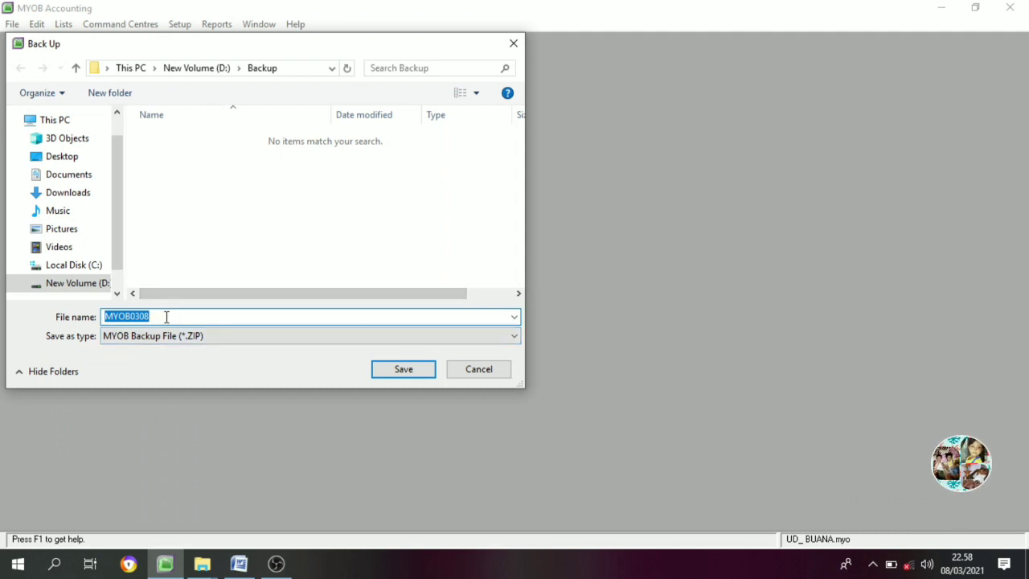
Step: Save the backup as the ZIP file MYOB0308 in the Documents folder UD BUANA and maximize the Command Centre window
{"action": "left_click", "coordinate": [82, 182]}
{"action": "double_click", "coordinate": [166, 154]}
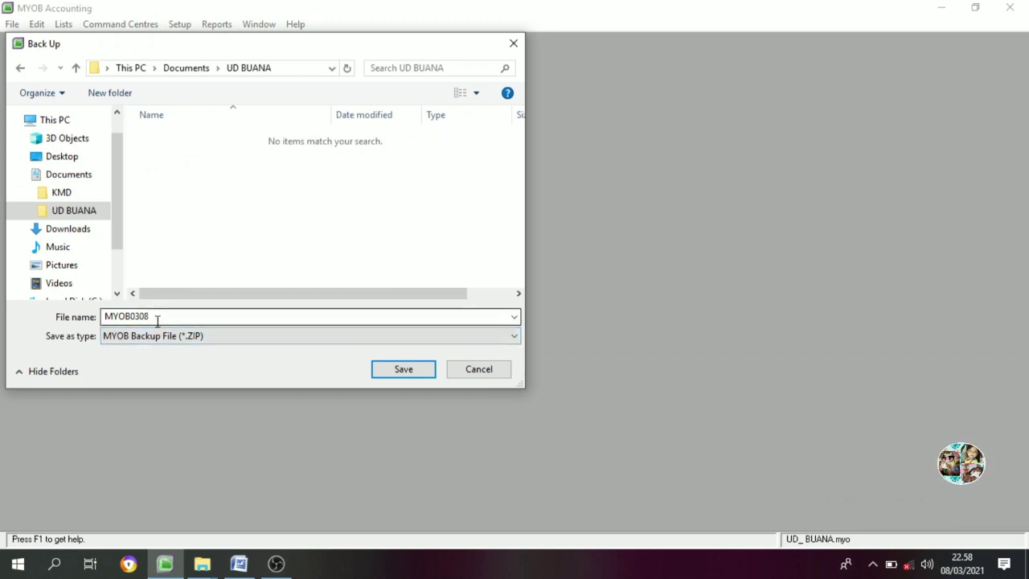
{"action": "left_click", "coordinate": [394, 371]}
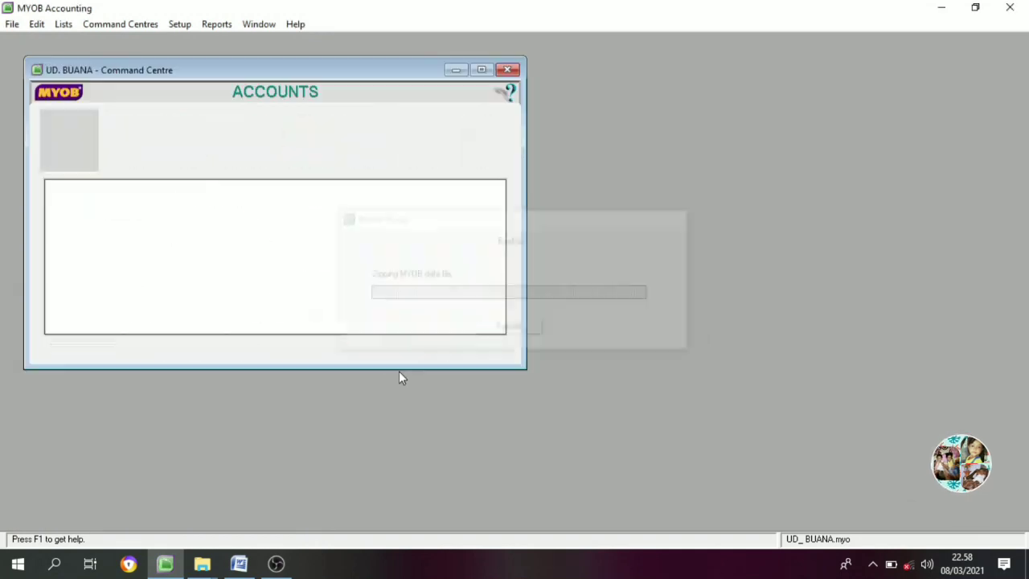
{"action": "left_click", "coordinate": [484, 70]}
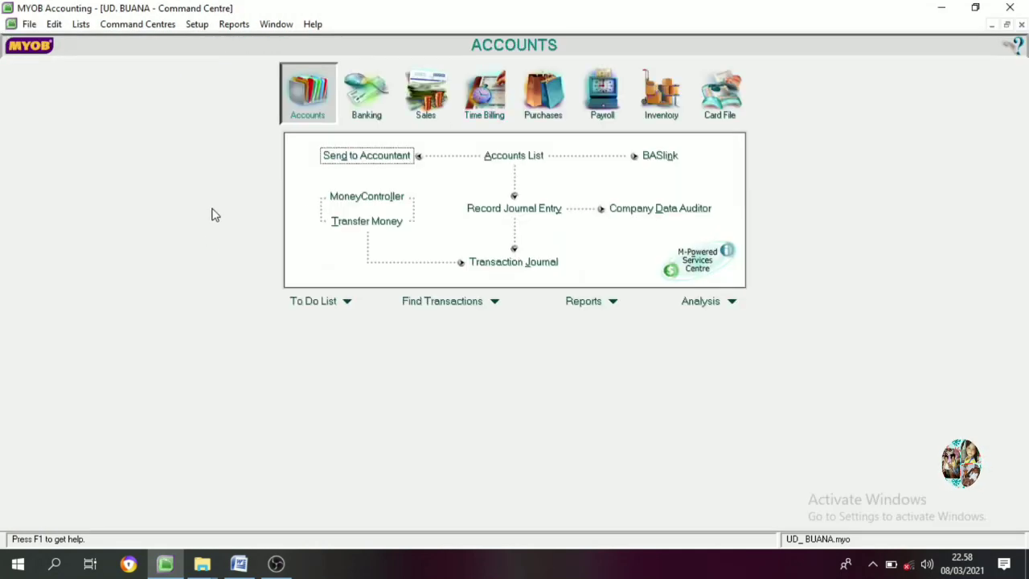